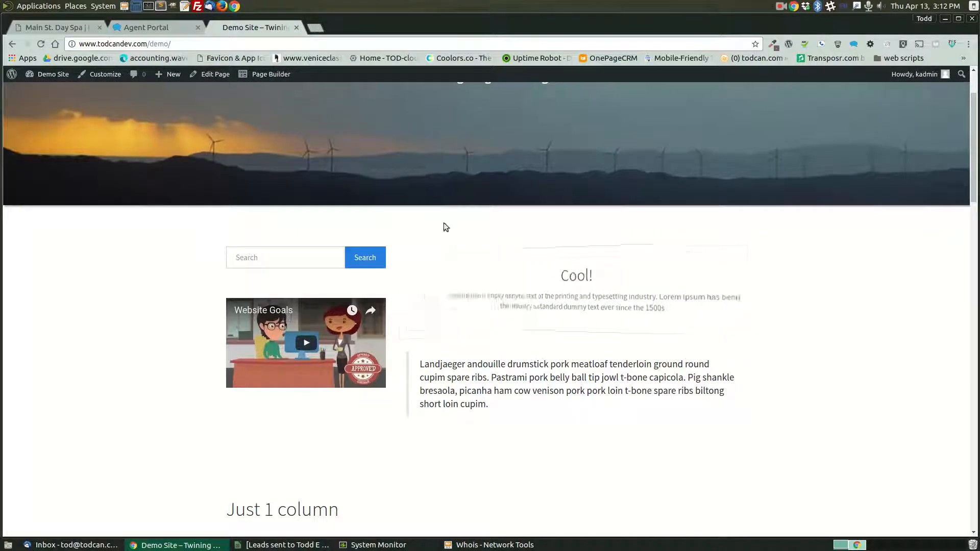
Step: Examine the demo home page's one-, two- and three-column sections and newsletter form in the desktop layout
scroll(576, 276, down, 3)
scroll(575, 276, down, 3)
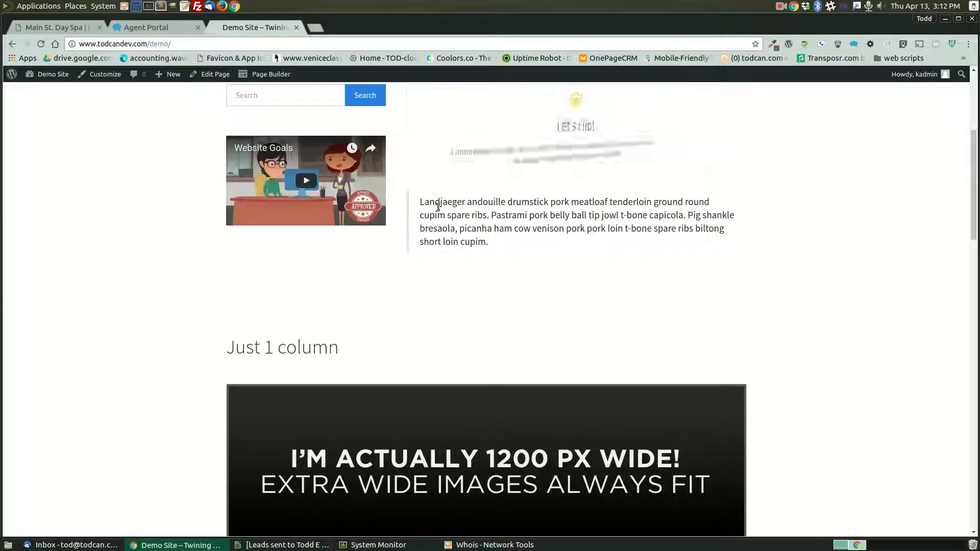
scroll(428, 240, down, 1)
scroll(424, 239, down, 9)
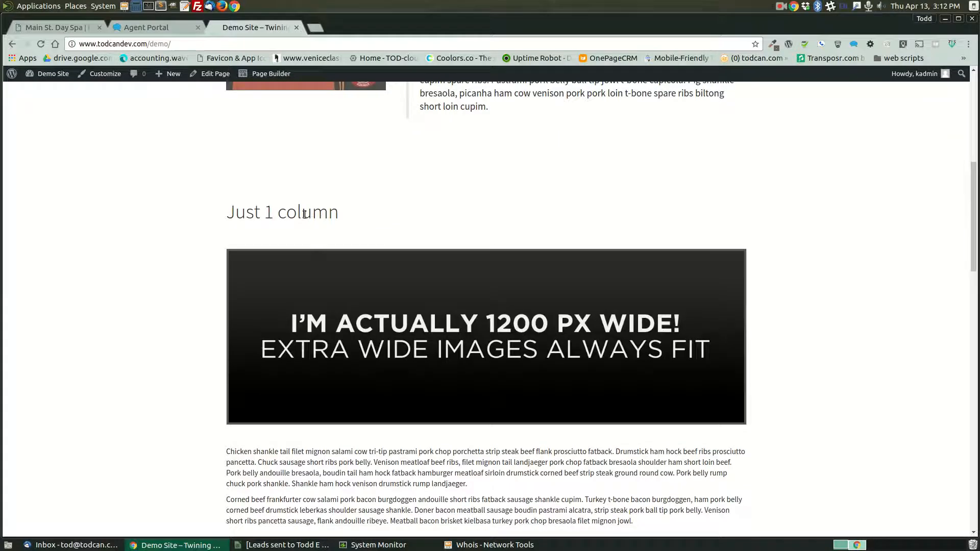
scroll(373, 212, down, 12)
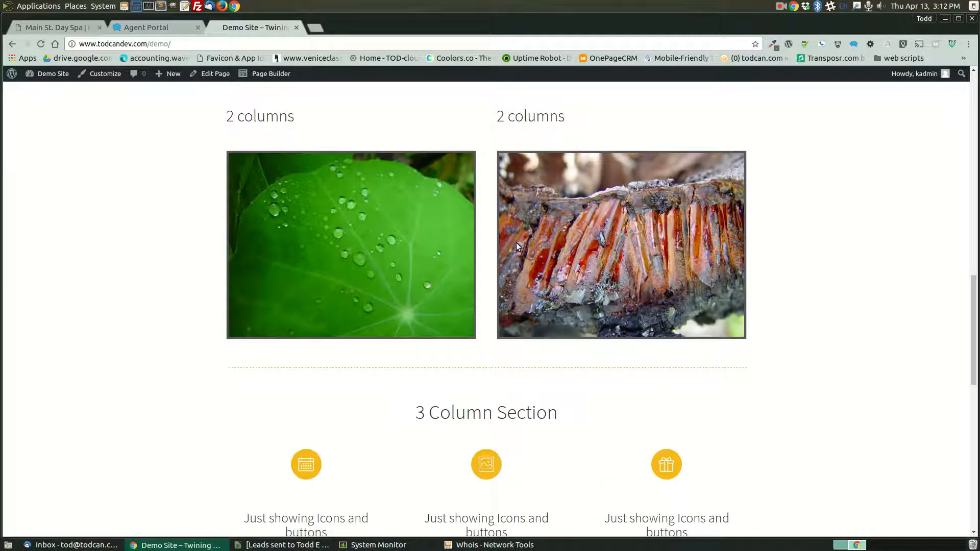
scroll(515, 244, down, 7)
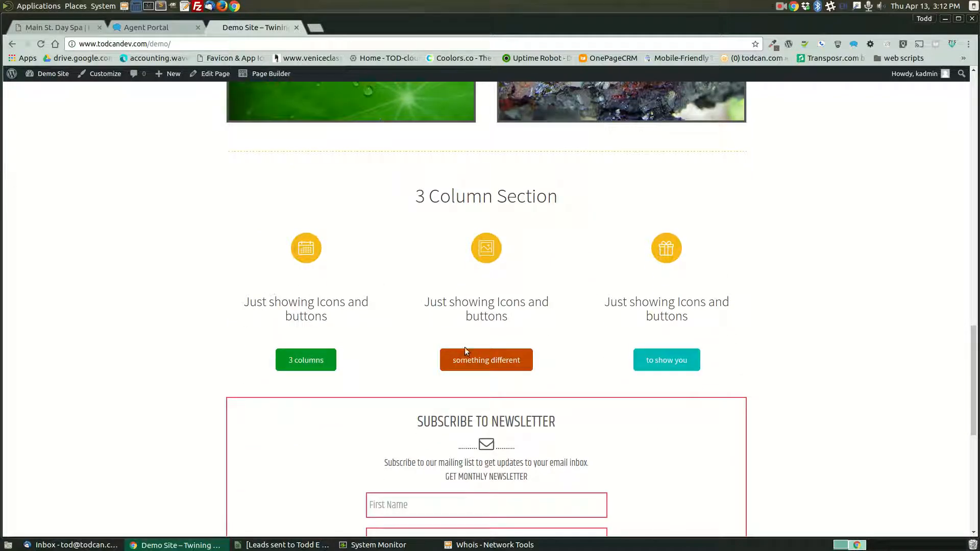
scroll(292, 338, down, 5)
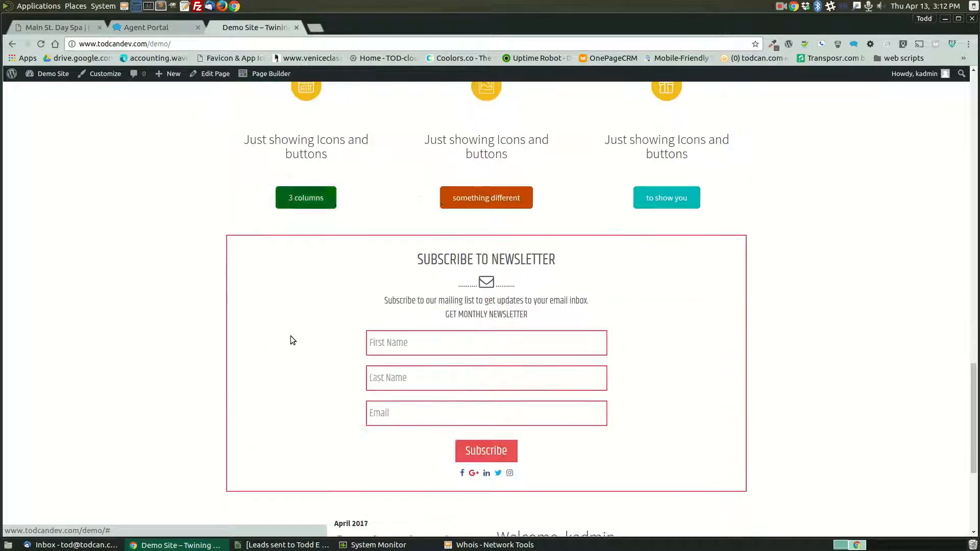
scroll(372, 300, down, 8)
scroll(446, 315, up, 4)
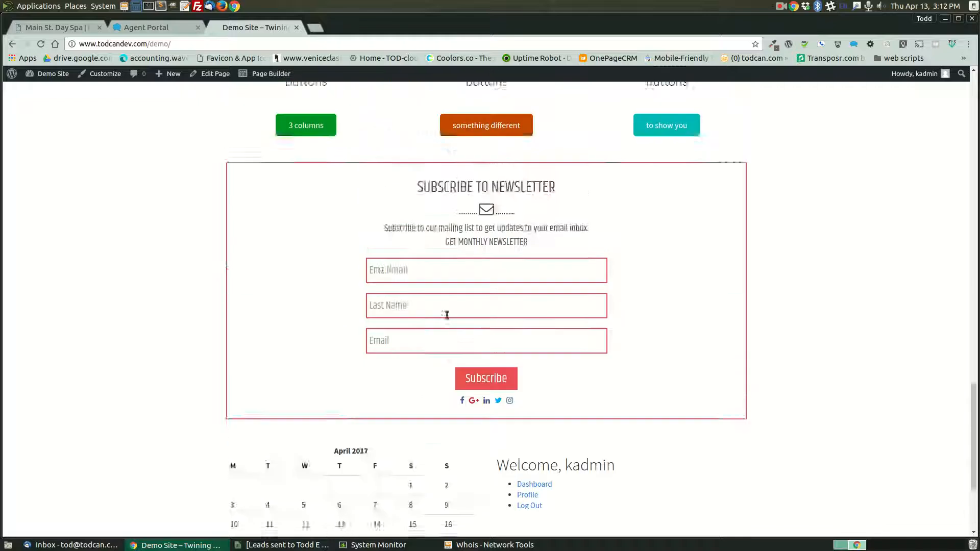
scroll(447, 315, up, 20)
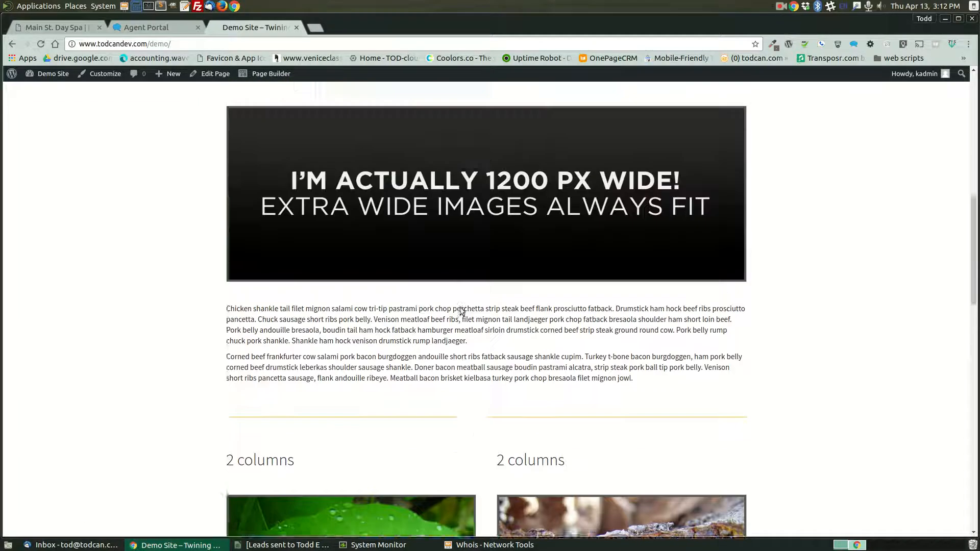
scroll(460, 310, up, 15)
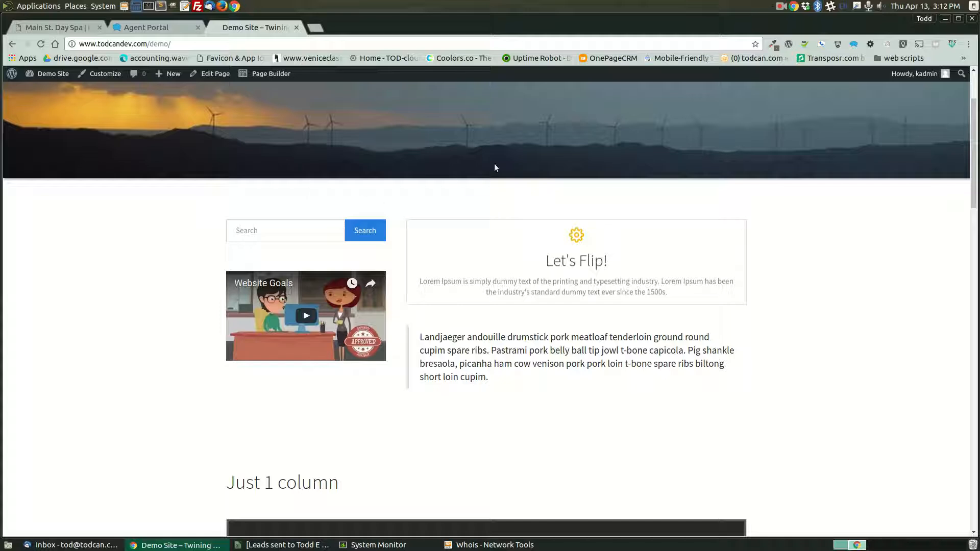
scroll(743, 210, down, 6)
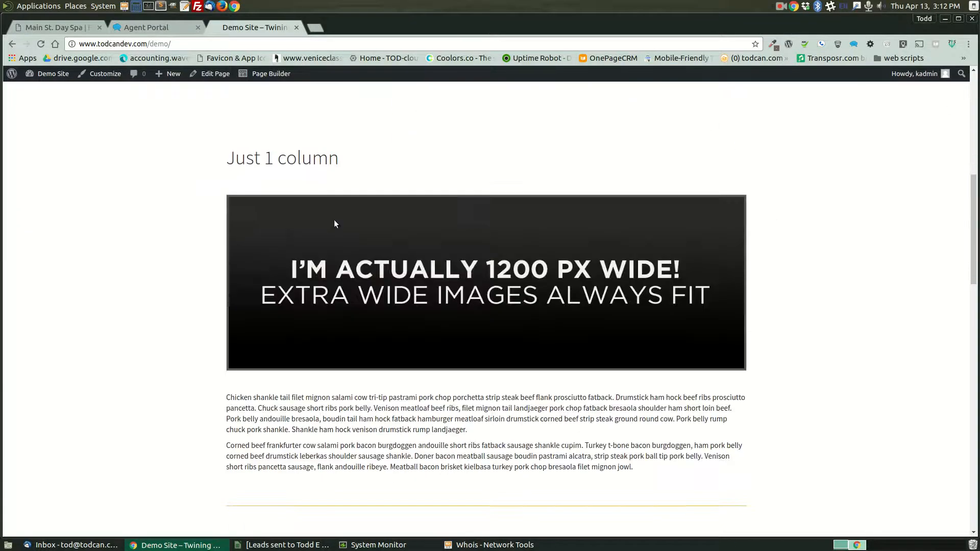
scroll(814, 240, down, 7)
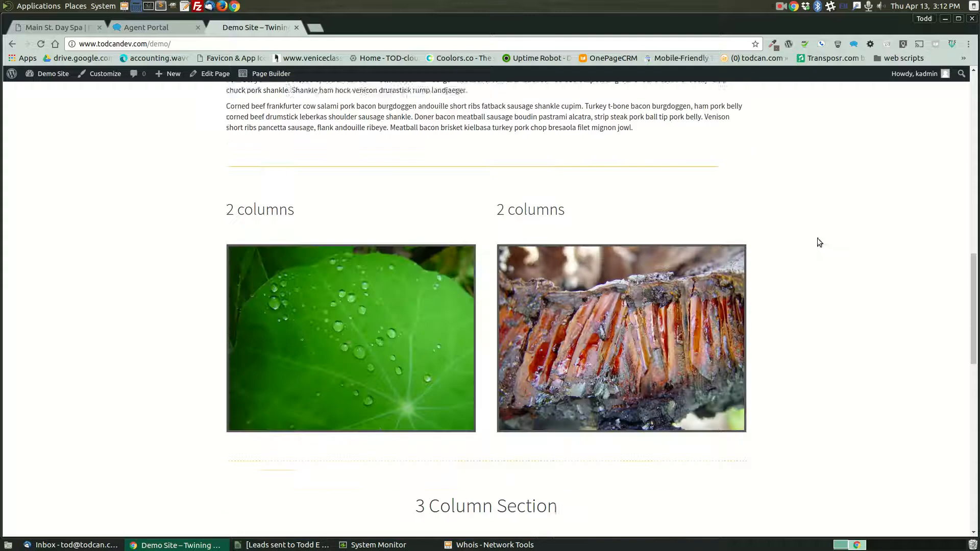
Step: Inspect the page with the developer tools and preview it in the iPhone 6 device view at 375 × 667
right_click(422, 190)
click(454, 326)
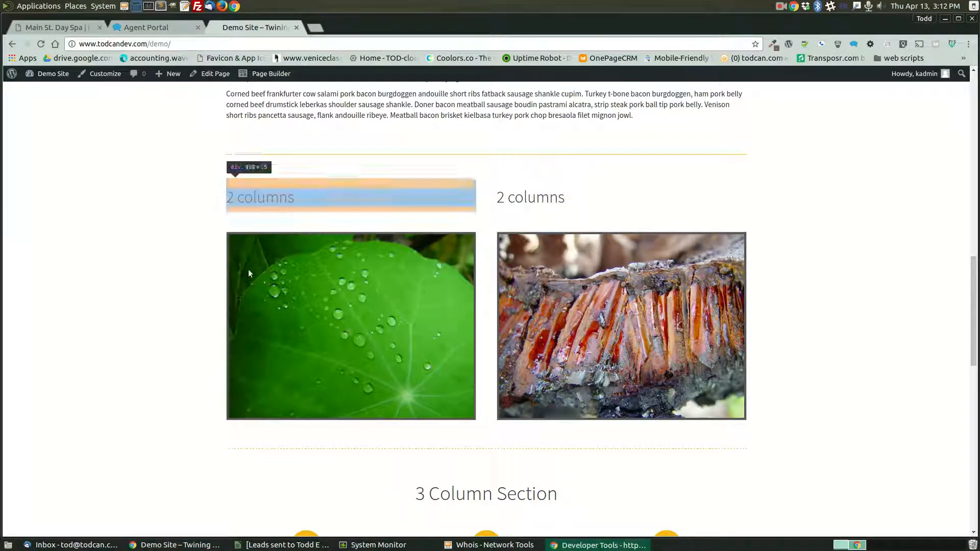
key(ctrl+shift+m)
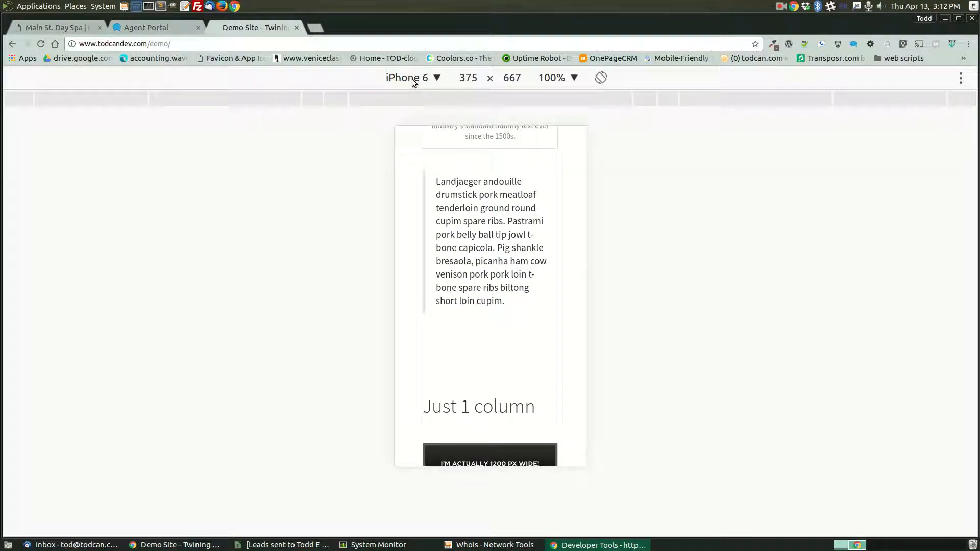
Step: Examine how the demo page's columns, images, text and newsletter form are laid out in the iPhone 6 preview
scroll(571, 386, up, 10)
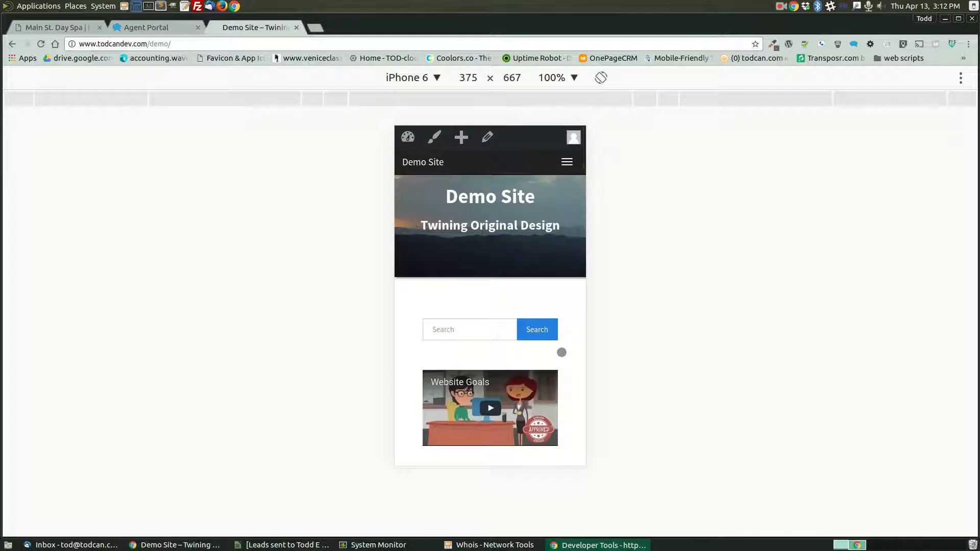
scroll(561, 352, down, 8)
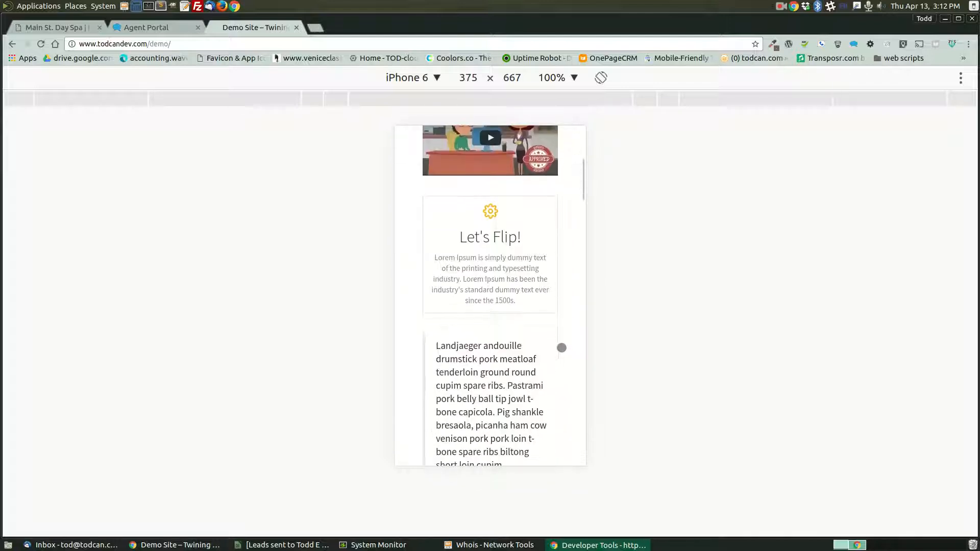
scroll(561, 347, down, 10)
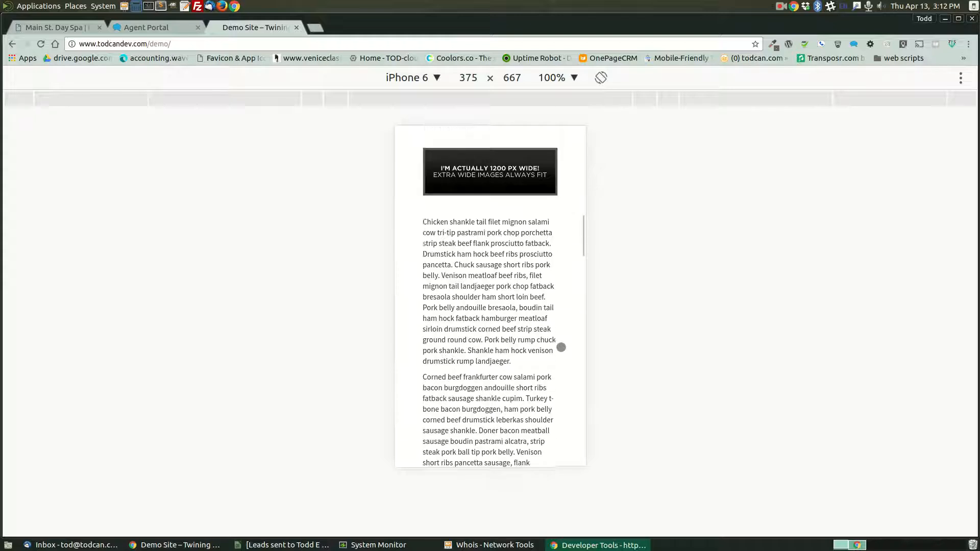
scroll(561, 347, down, 1)
scroll(567, 351, up, 5)
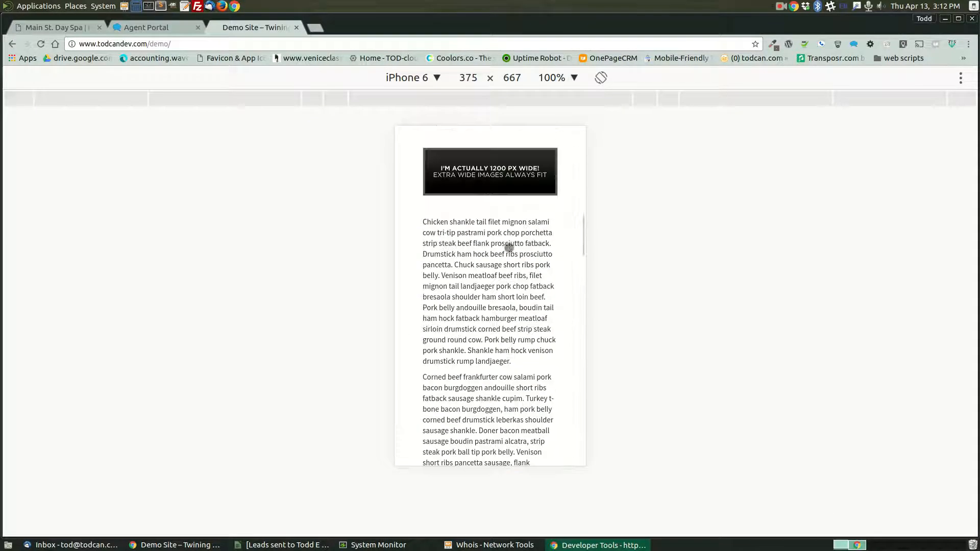
scroll(489, 206, down, 6)
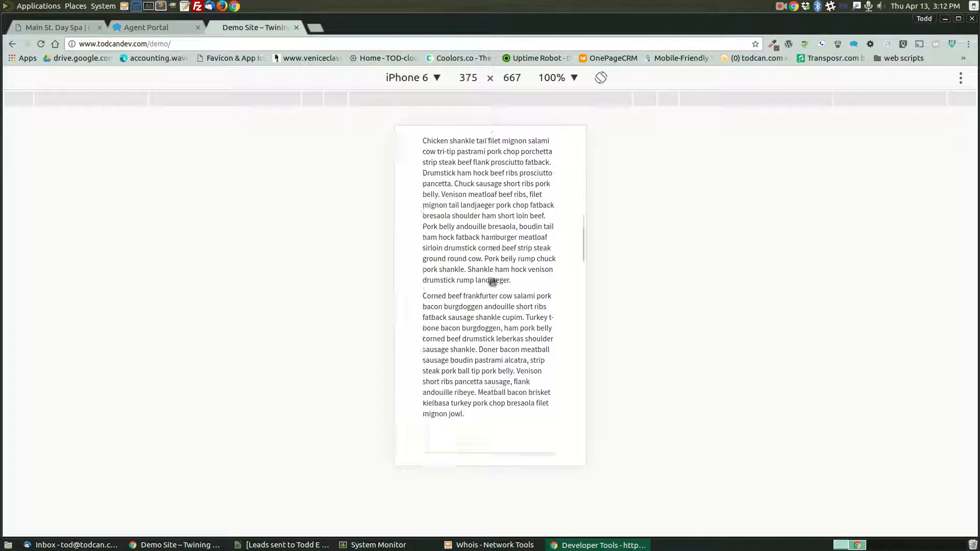
scroll(519, 223, down, 7)
scroll(510, 235, down, 10)
scroll(515, 239, down, 7)
scroll(514, 254, up, 3)
Step: Switch the device preview to Responsive, widen the viewport to 860 px and check the 3 Column Section
click(437, 80)
click(391, 98)
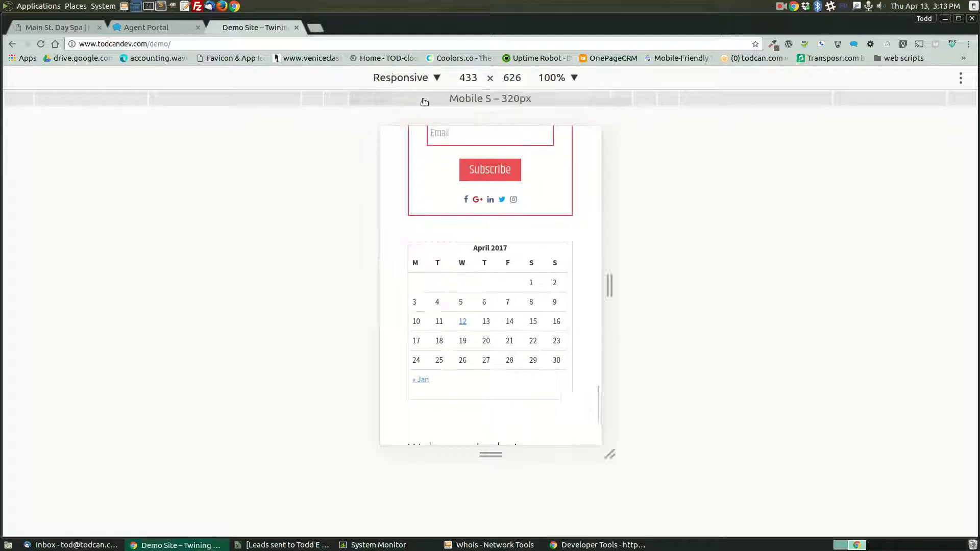
scroll(551, 301, up, 8)
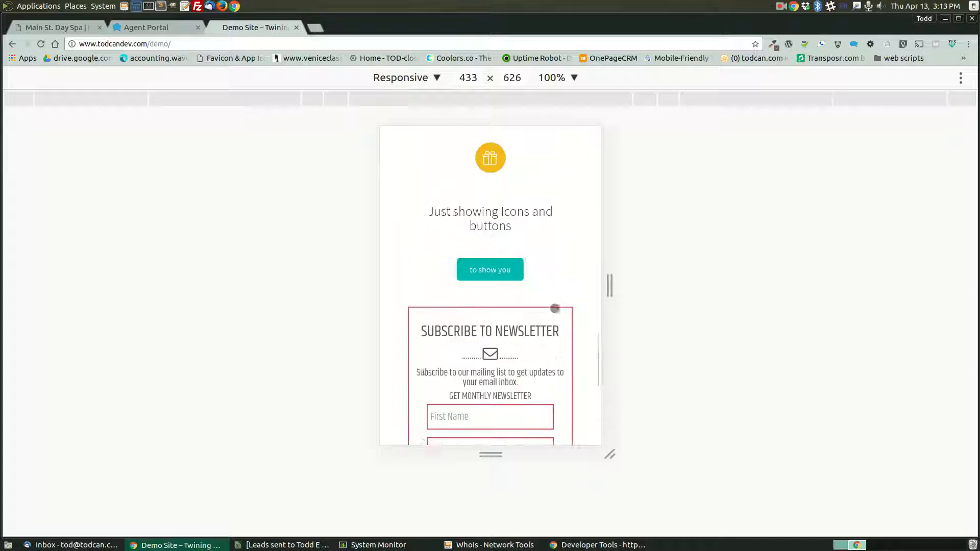
drag(608, 287, 718, 286)
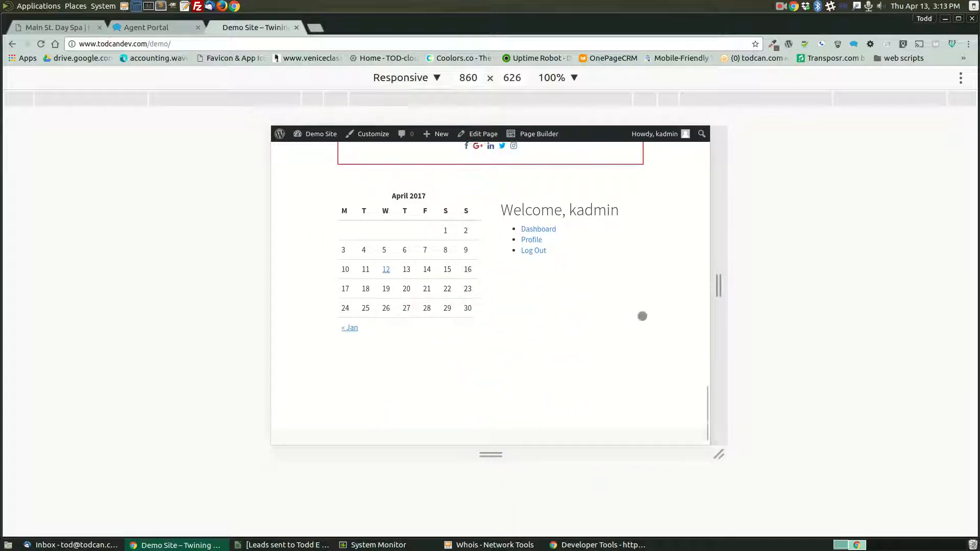
scroll(639, 320, up, 6)
scroll(638, 320, up, 4)
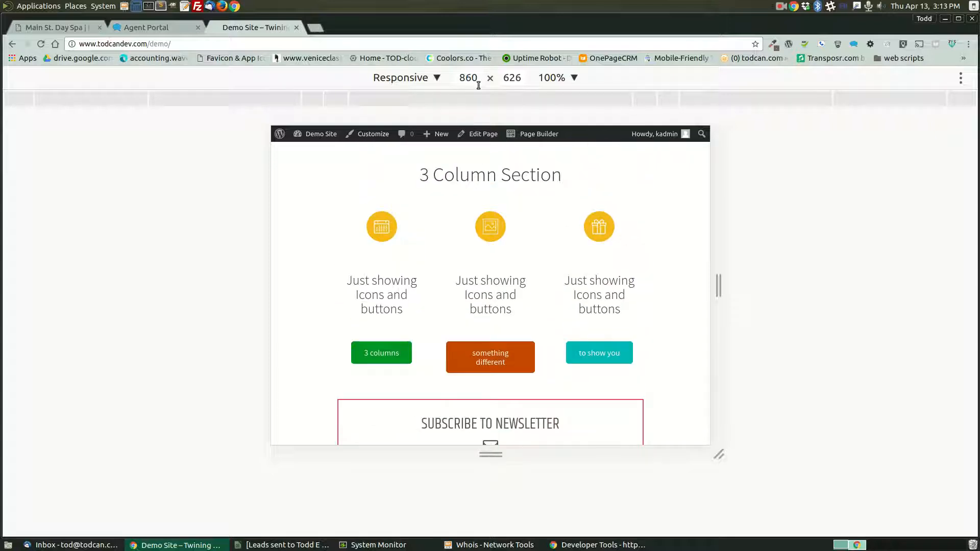
Step: Narrow the responsive viewport to 773 px and further, check how the columns stack, and widen it again
drag(718, 284, 694, 292)
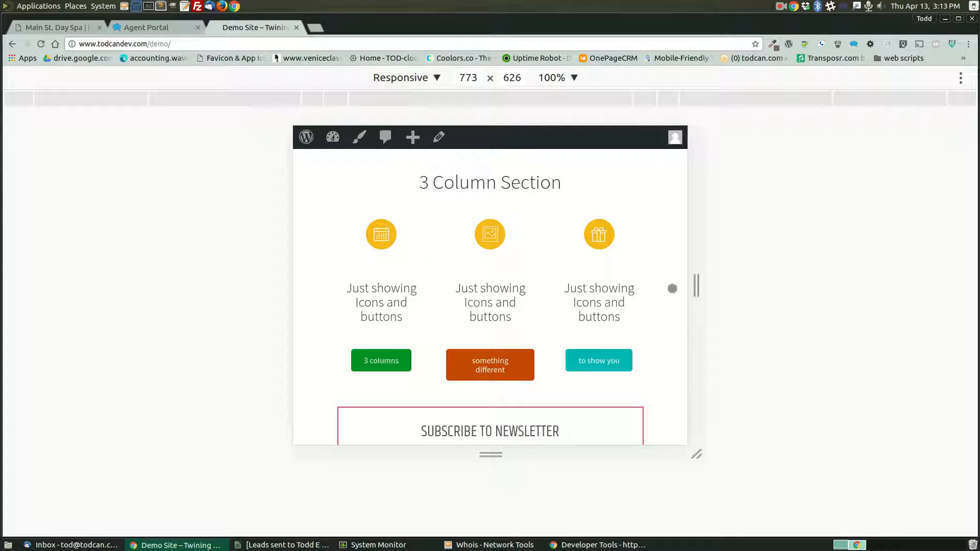
drag(698, 285, 689, 284)
scroll(644, 302, down, 10)
drag(689, 291, 586, 291)
scroll(542, 302, down, 15)
scroll(526, 292, down, 10)
drag(587, 285, 754, 286)
Step: Leave the device preview and examine the column sections and newsletter form at full desktop width
key(ctrl+shift+m)
scroll(478, 346, up, 12)
scroll(470, 341, up, 3)
scroll(470, 331, down, 11)
scroll(479, 327, down, 5)
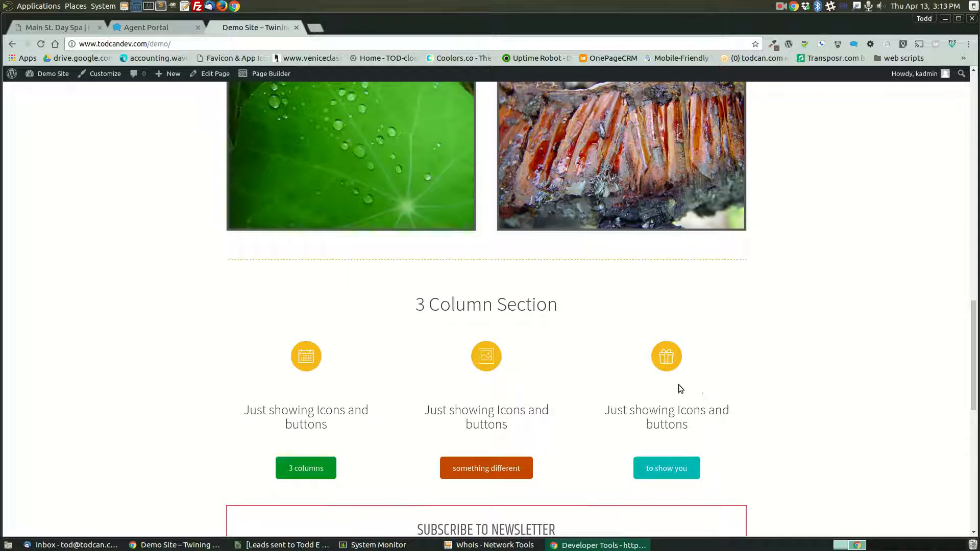
scroll(683, 380, down, 3)
scroll(420, 330, up, 4)
scroll(426, 340, up, 2)
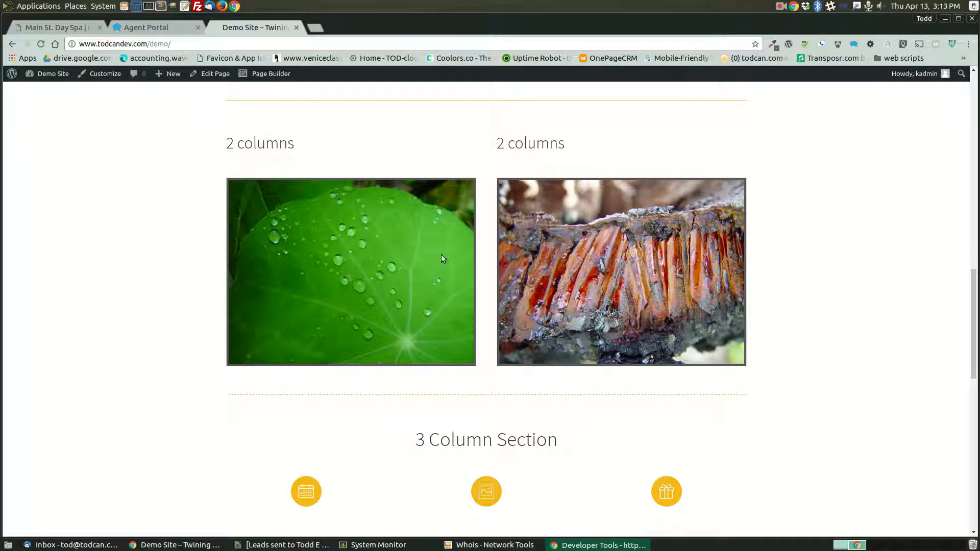
scroll(516, 335, down, 3)
scroll(575, 351, down, 6)
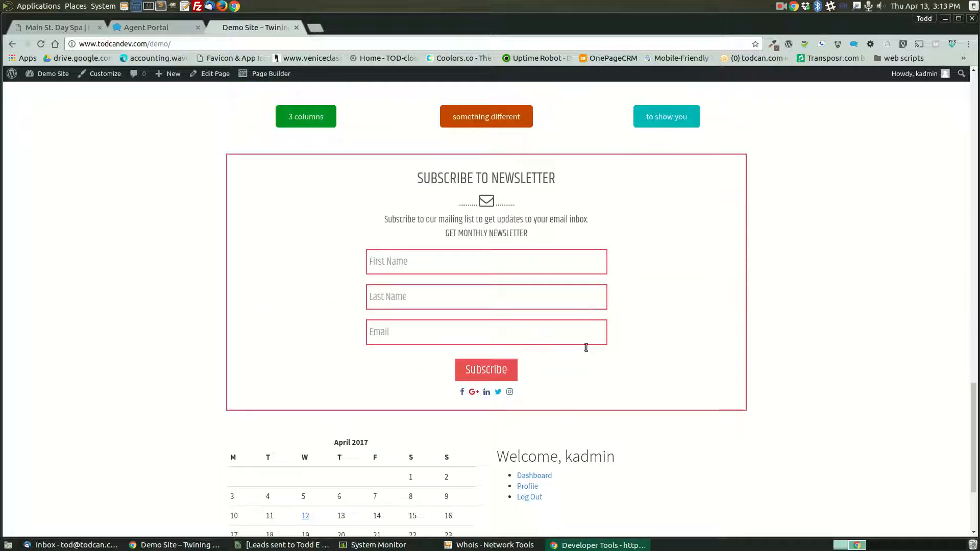
scroll(584, 347, down, 2)
scroll(584, 346, up, 9)
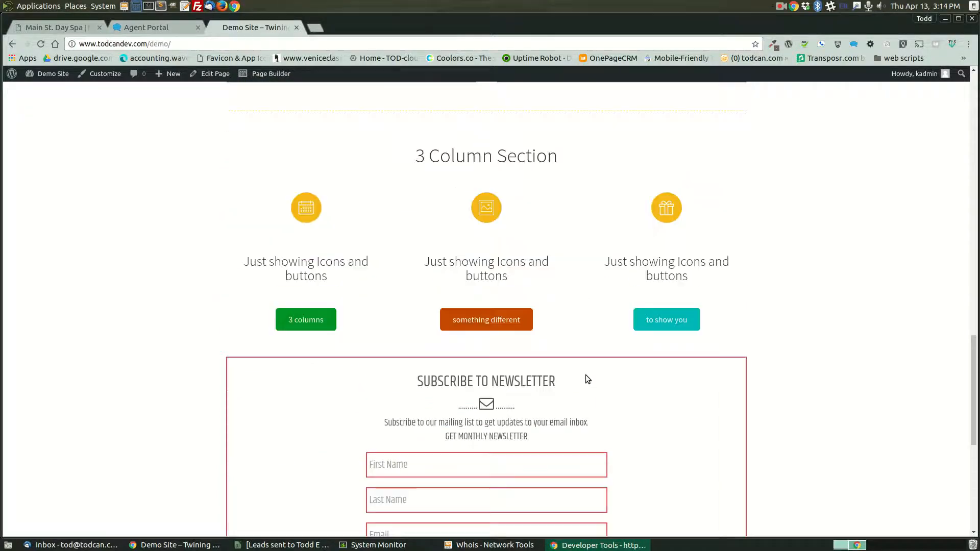
scroll(574, 364, up, 3)
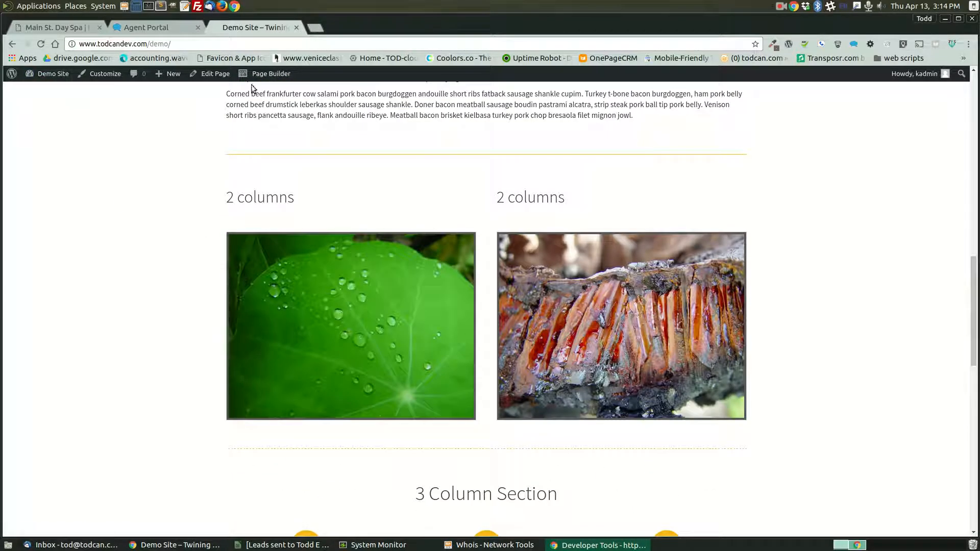
Step: Start a new page from the WordPress Pages list and title it "test"
click(171, 77)
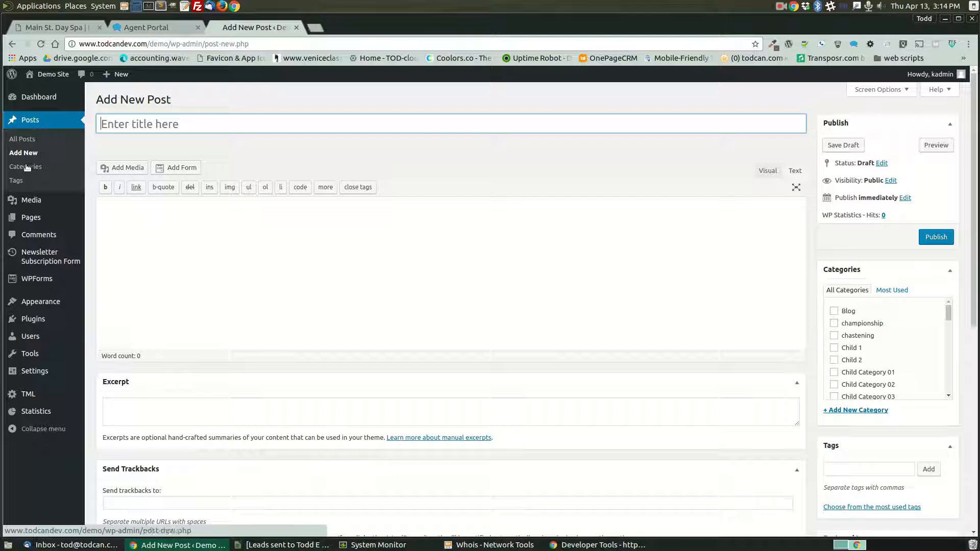
click(31, 218)
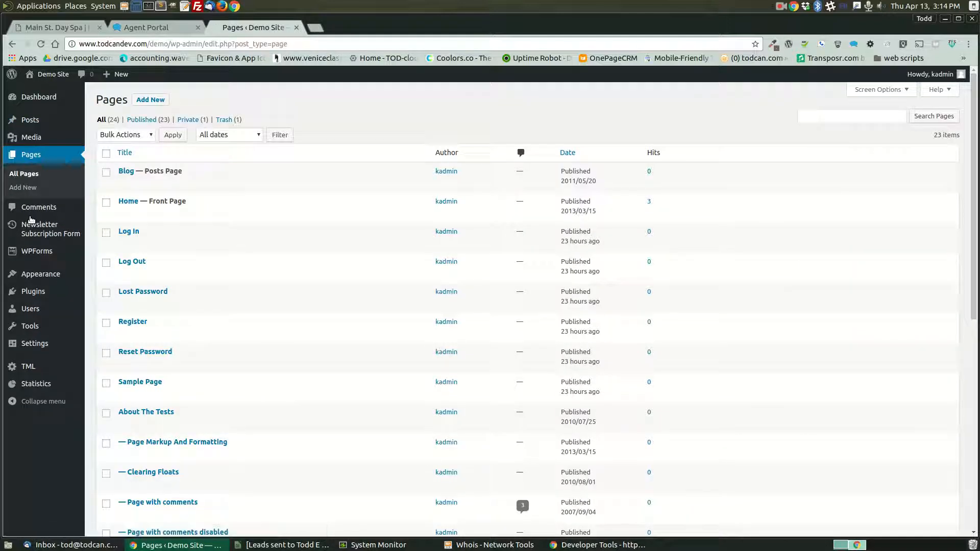
click(160, 101)
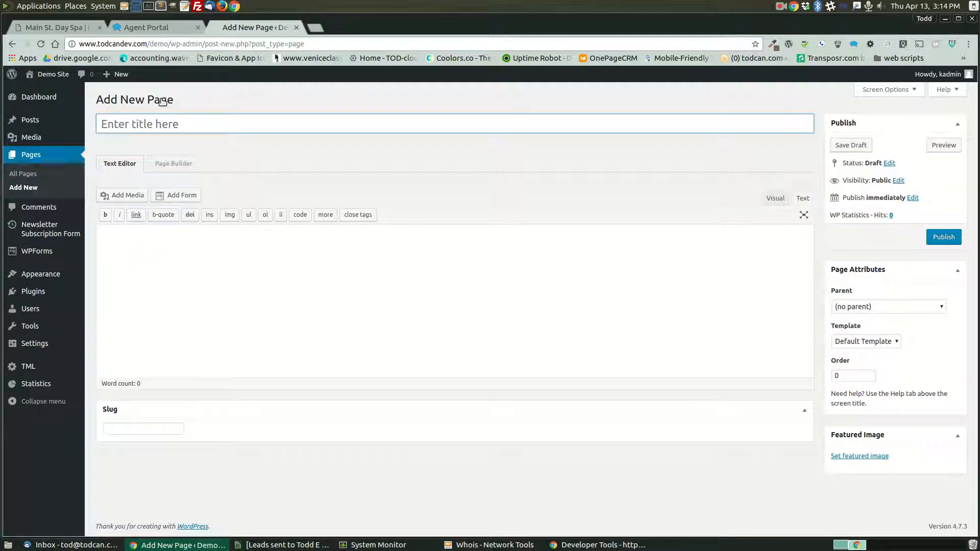
click(169, 125)
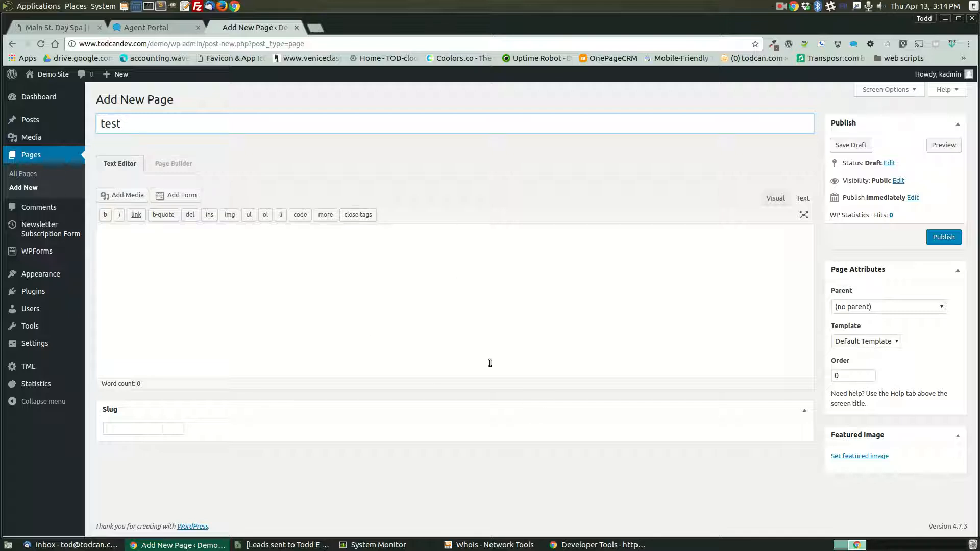
Step: Assign the Full Width Page template to the test page and publish it
click(872, 338)
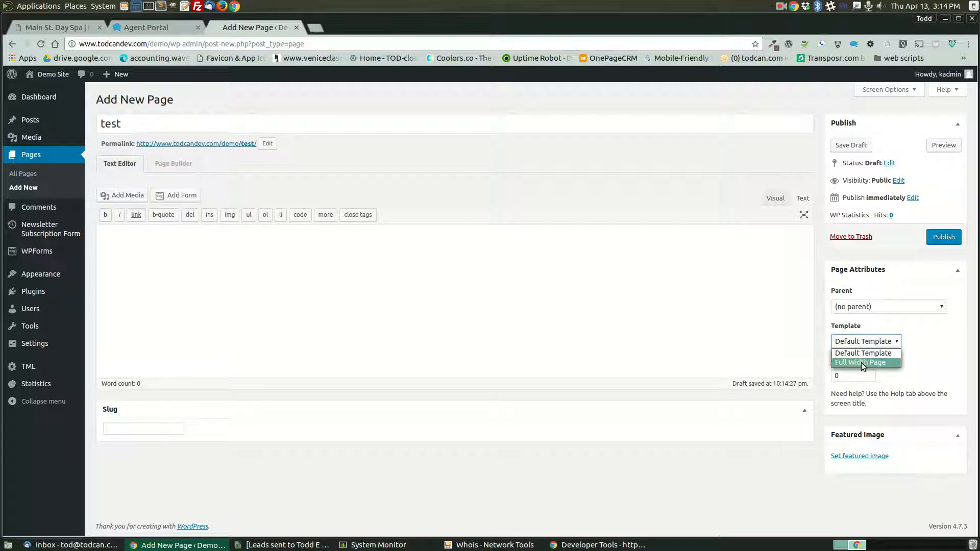
click(861, 363)
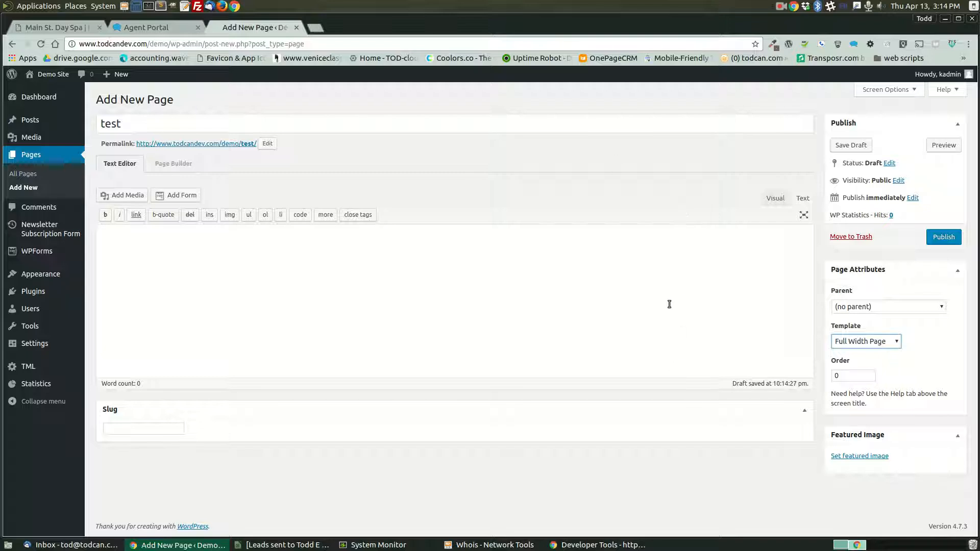
click(939, 237)
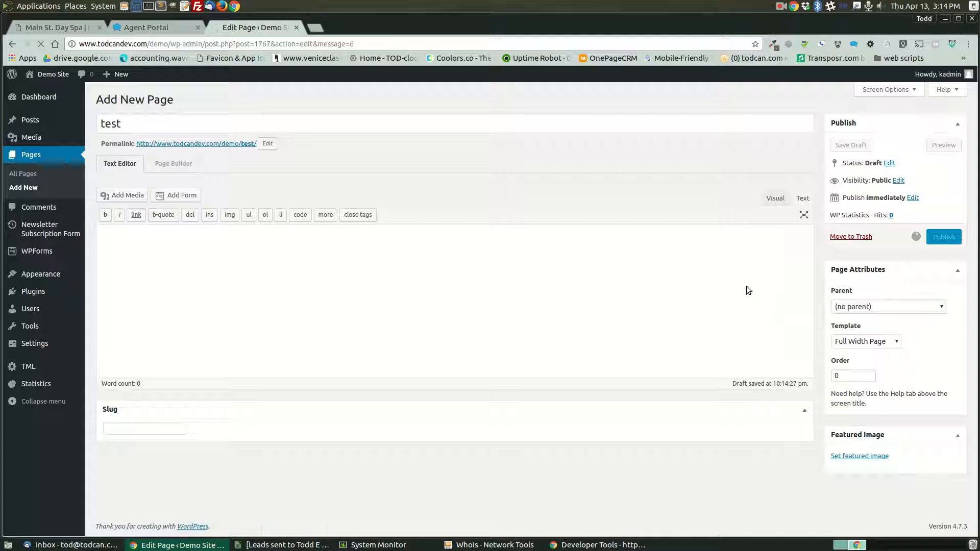
Step: Open the published test page in a new browser tab and view it
right_click(234, 175)
click(265, 182)
click(348, 30)
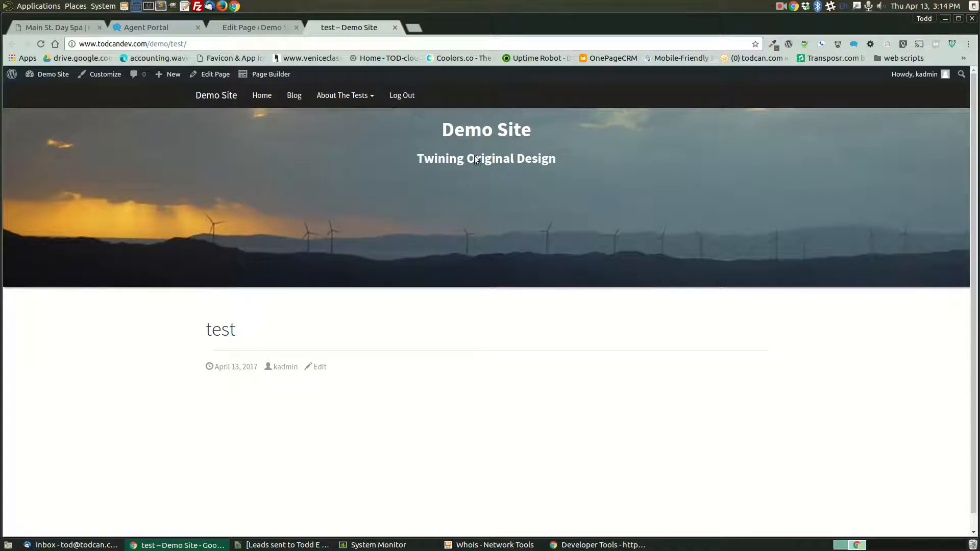
Step: In the test page's visual editor, enter "cvcbvcbvxcbvcbvcbvczb" and format it as Heading 1
scroll(413, 275, down, 1)
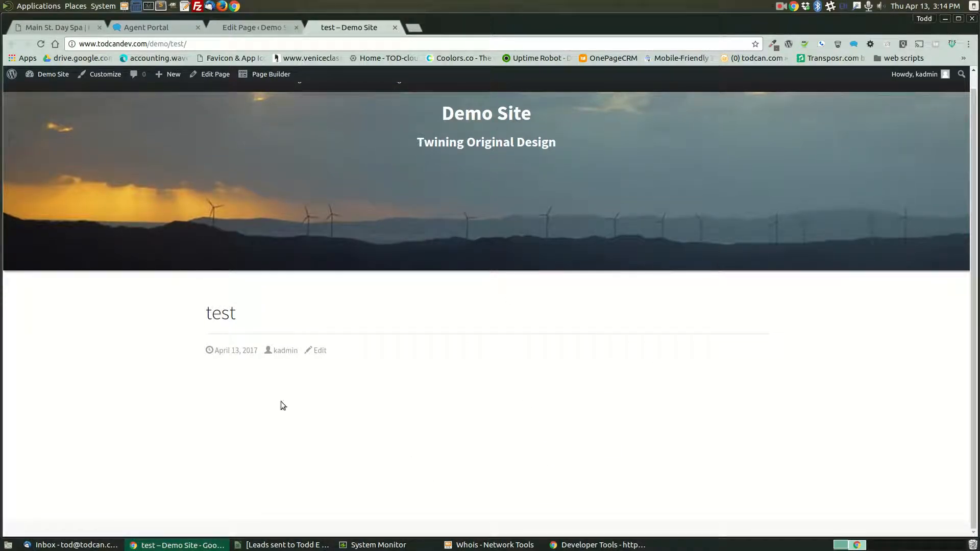
click(262, 32)
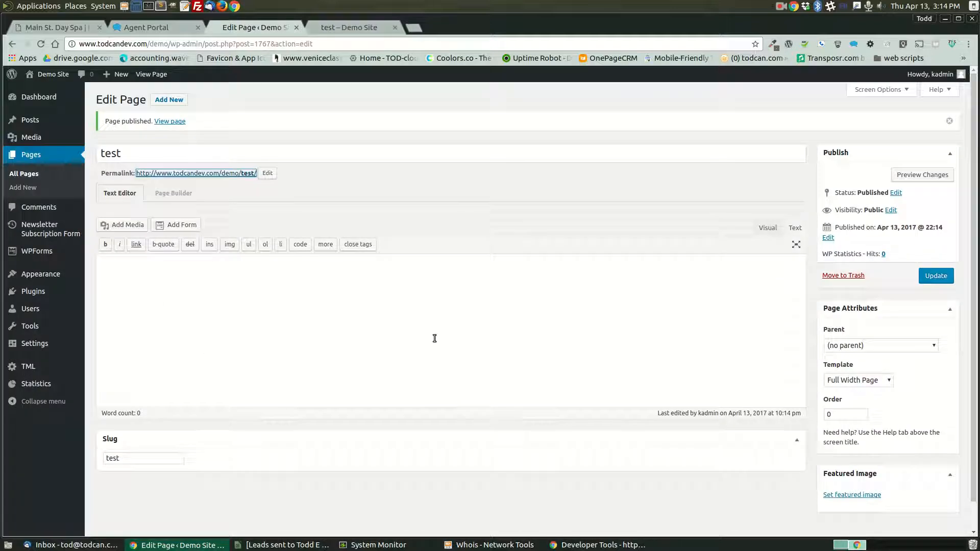
click(767, 228)
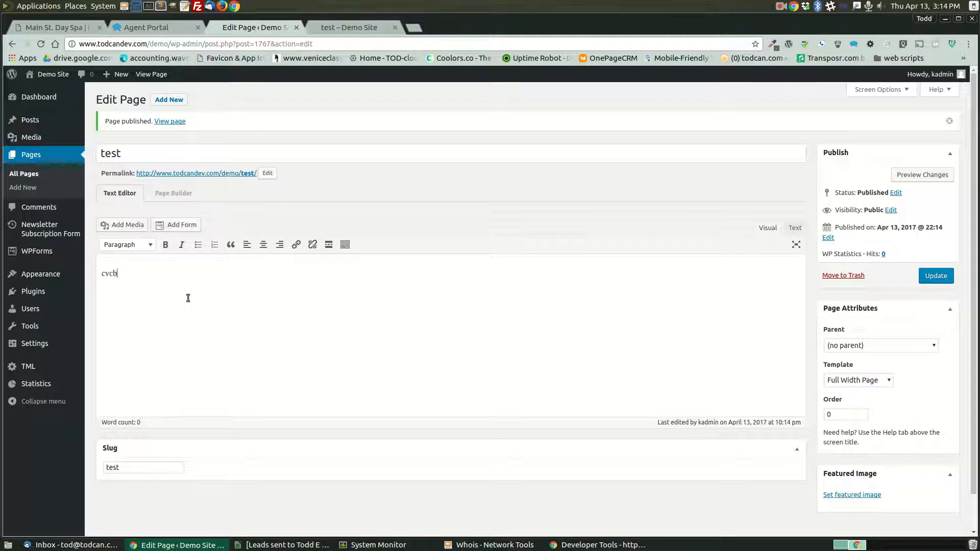
text(vcbvczb)
double_click(187, 275)
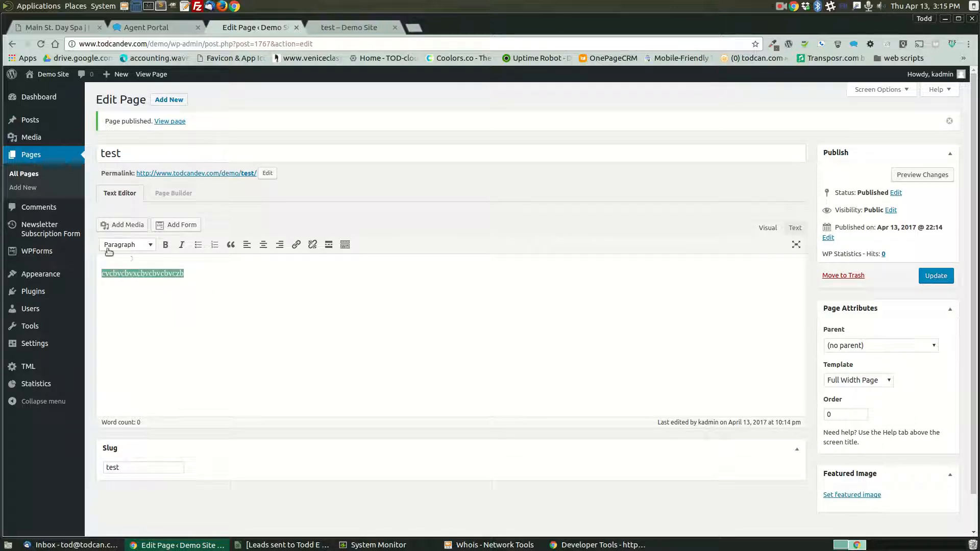
click(126, 245)
click(148, 284)
click(334, 300)
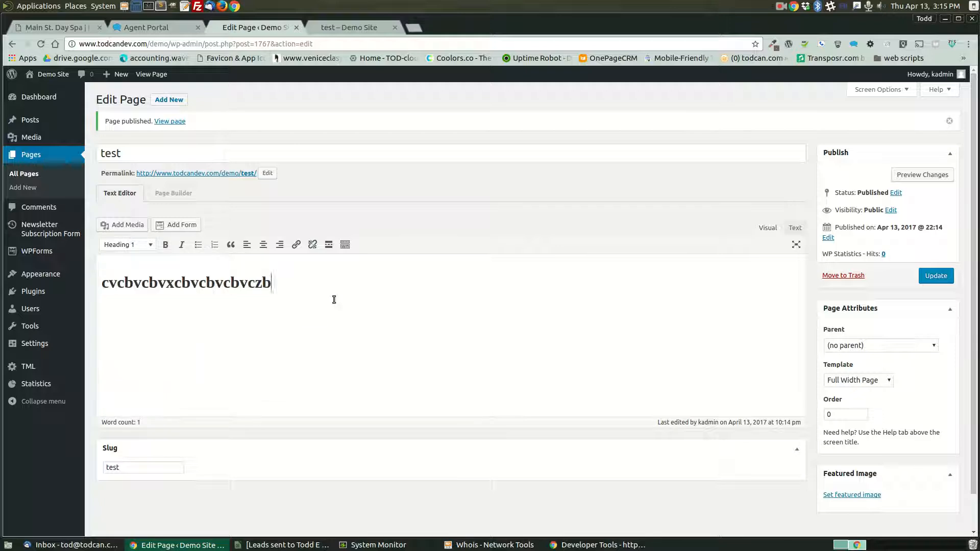
Step: Add the paragraph "zvbvcbvbvcbvcbvzbvzcbvzc" below the heading and make it bold
key(Return)
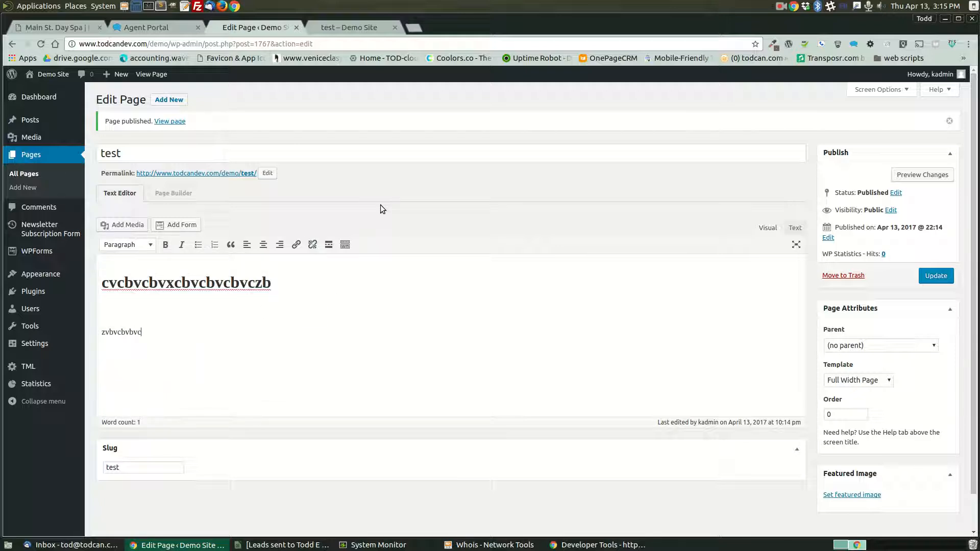
drag(199, 336, 107, 331)
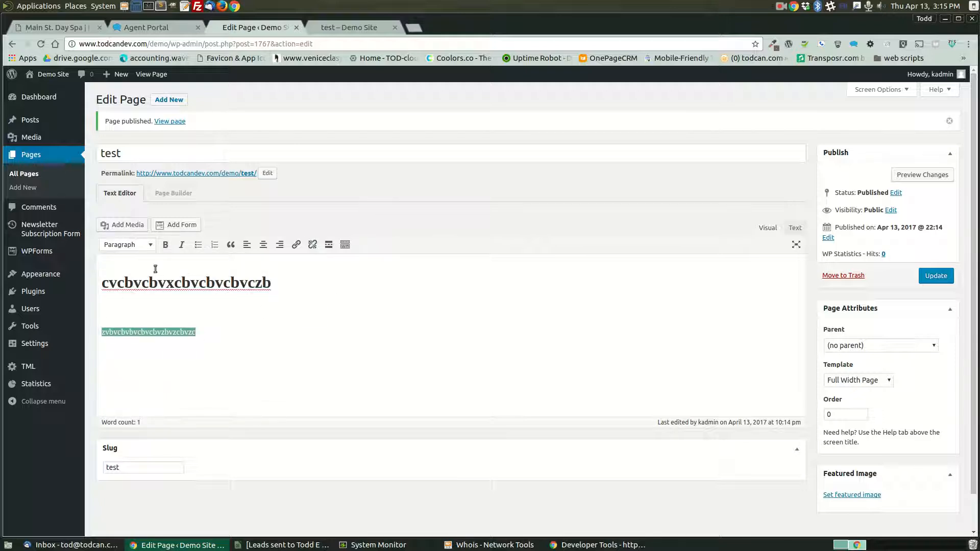
click(165, 245)
click(247, 323)
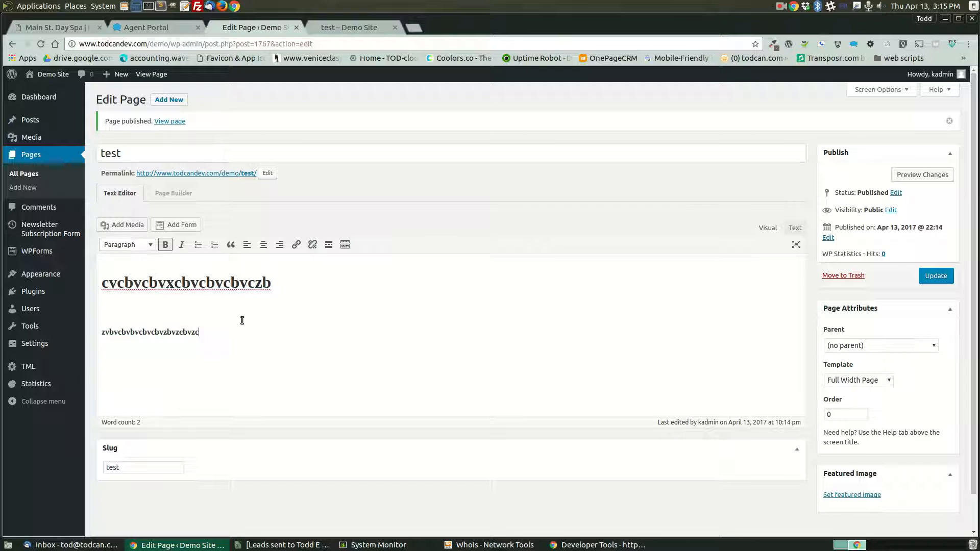
Step: Insert spectacles.gif from the media library into the page at Thumbnail 150 × 150 size with left alignment
click(131, 225)
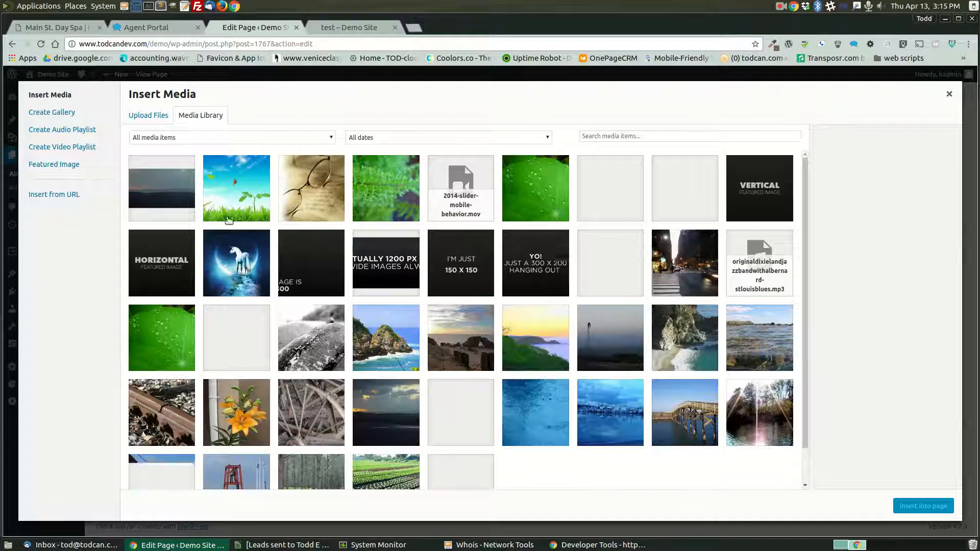
click(290, 200)
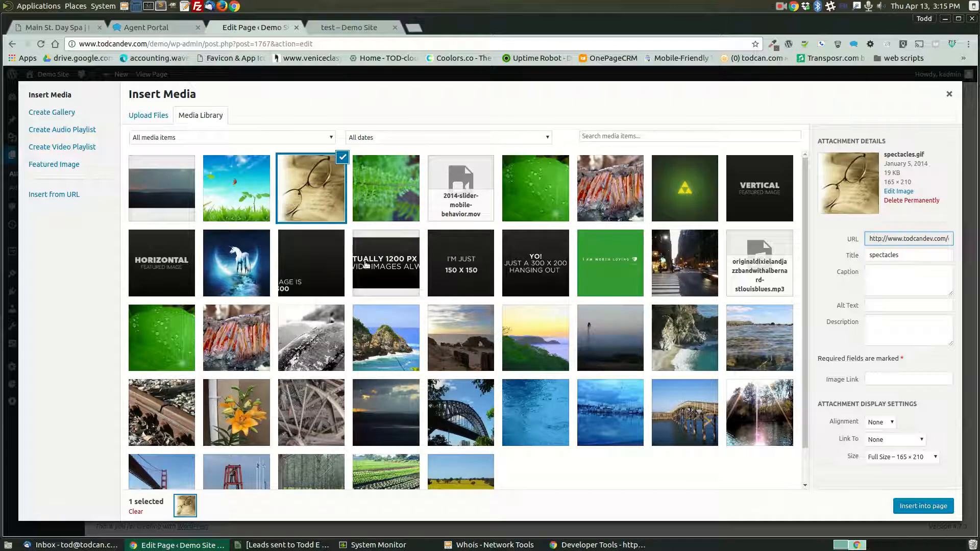
click(917, 457)
click(911, 463)
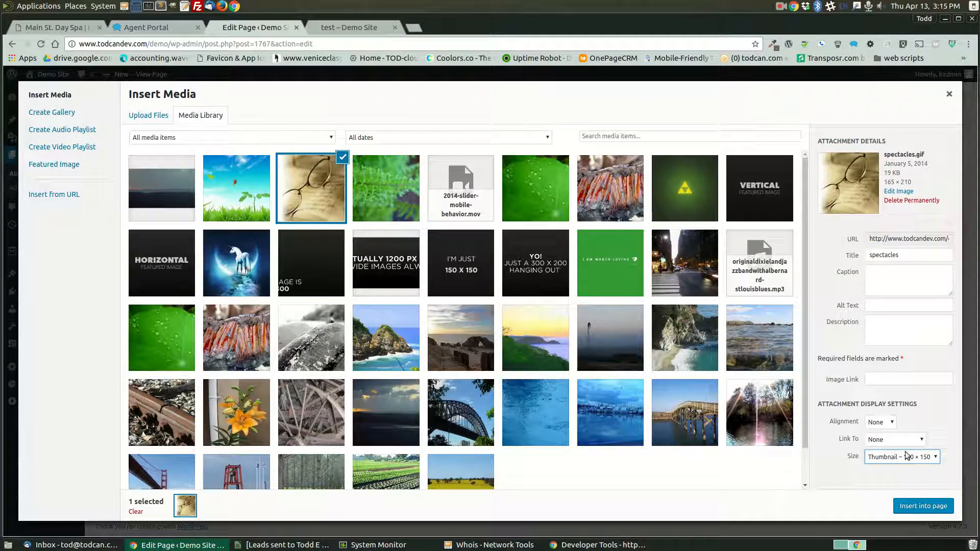
click(886, 425)
click(887, 442)
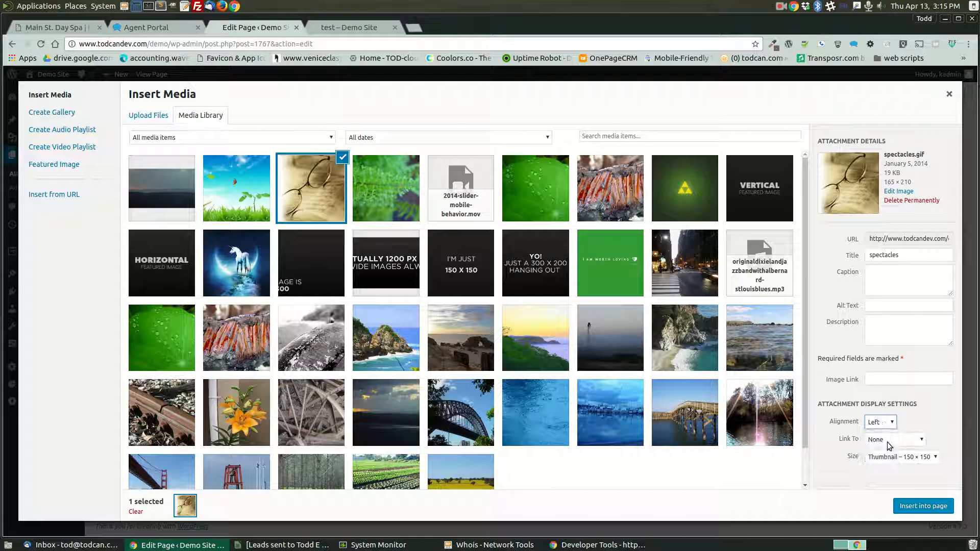
click(908, 508)
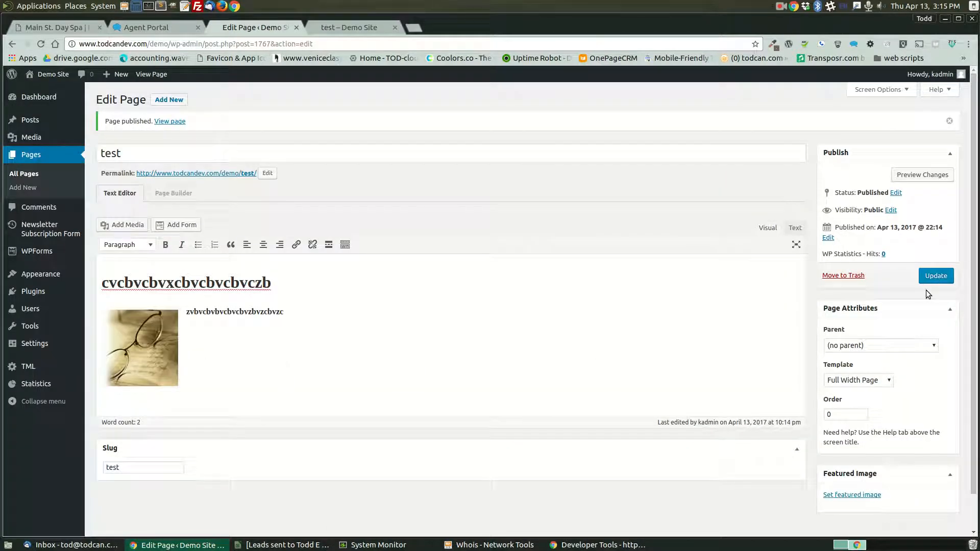
Step: Update the test page and reload its published version to view the heading, image and bold text
click(934, 279)
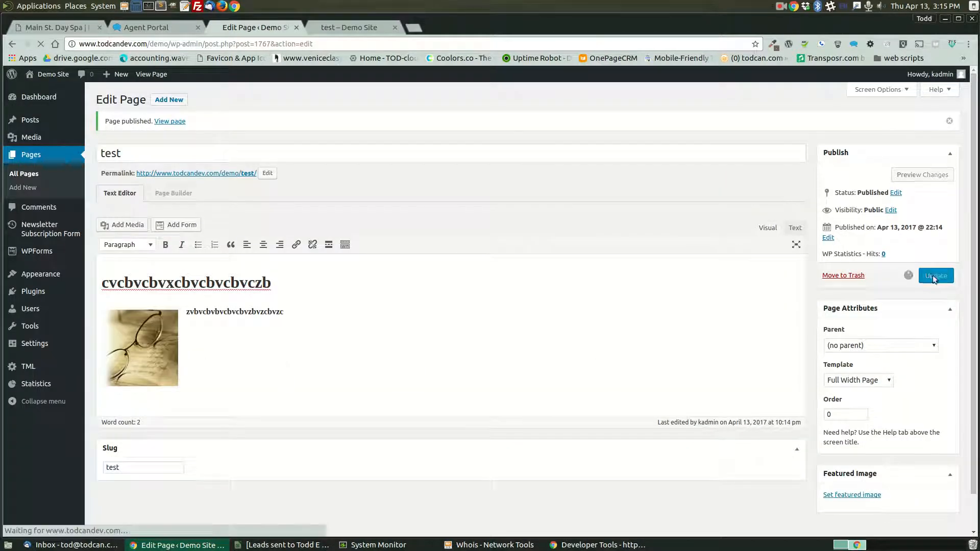
click(345, 27)
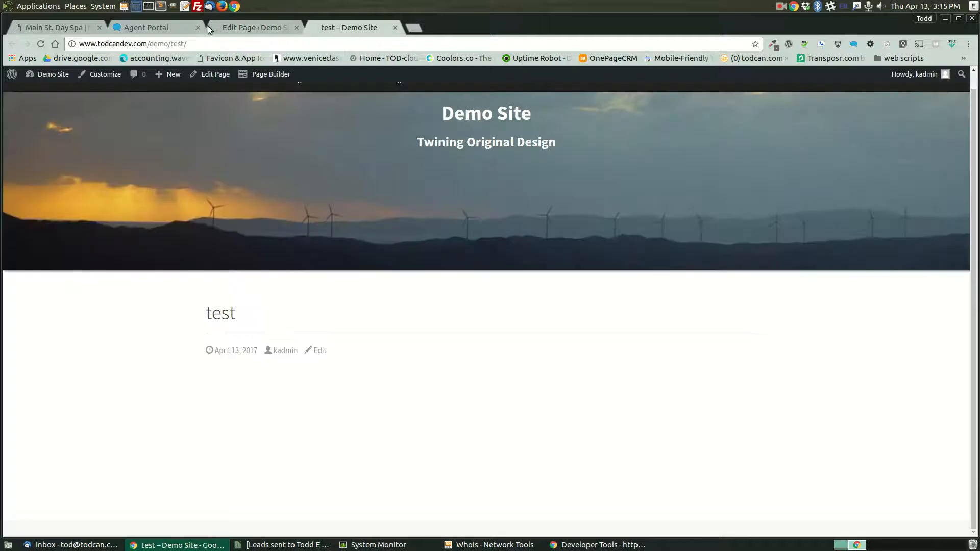
click(41, 44)
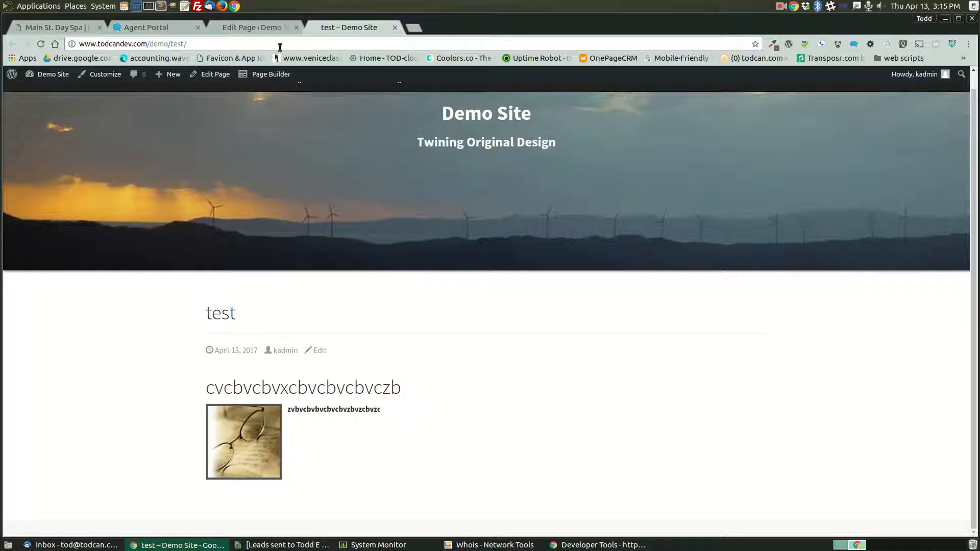
Step: Replace the bold text beside the spectacles image with the fern image dsc20050315_145007_132.jpg as a left-aligned 150 × 150 thumbnail
click(261, 29)
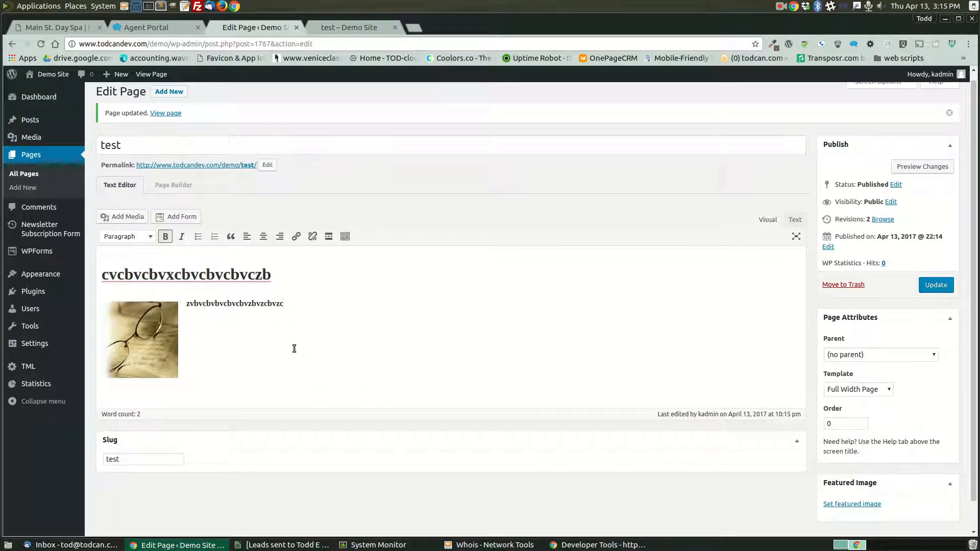
drag(290, 316, 182, 304)
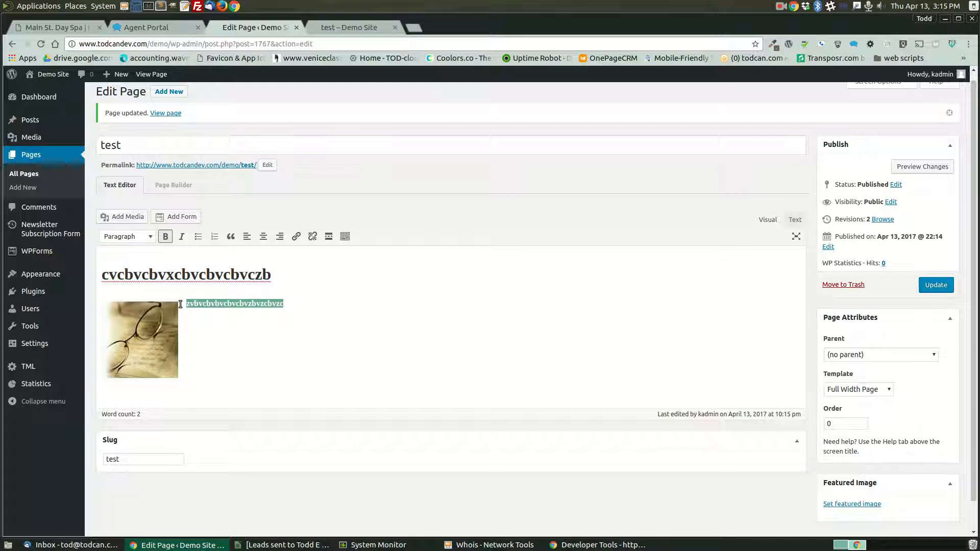
key(BackSpace)
click(125, 217)
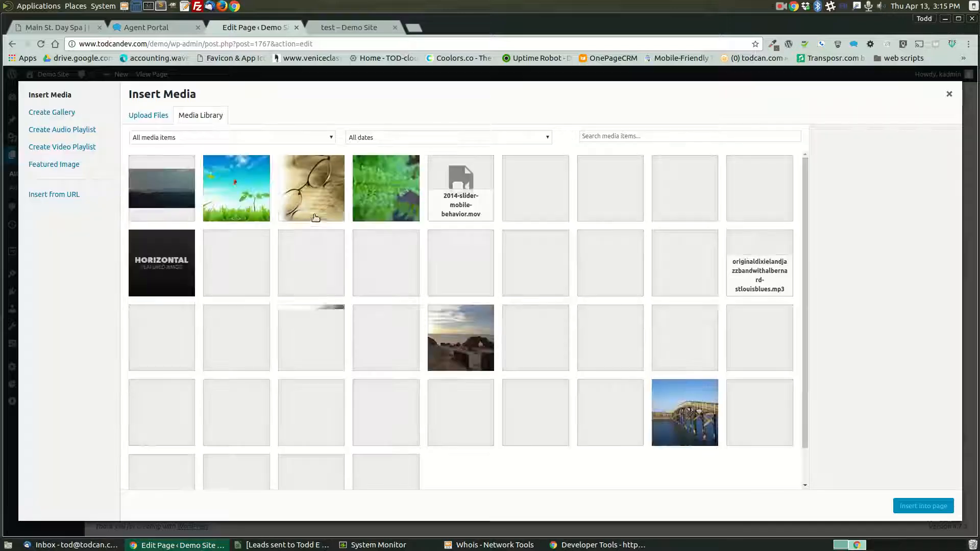
click(386, 188)
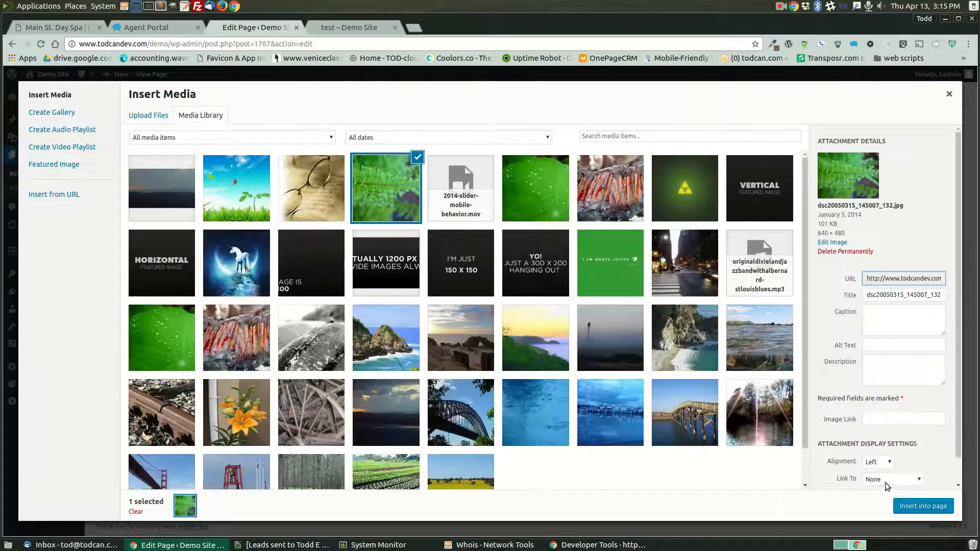
scroll(912, 470, down, 1)
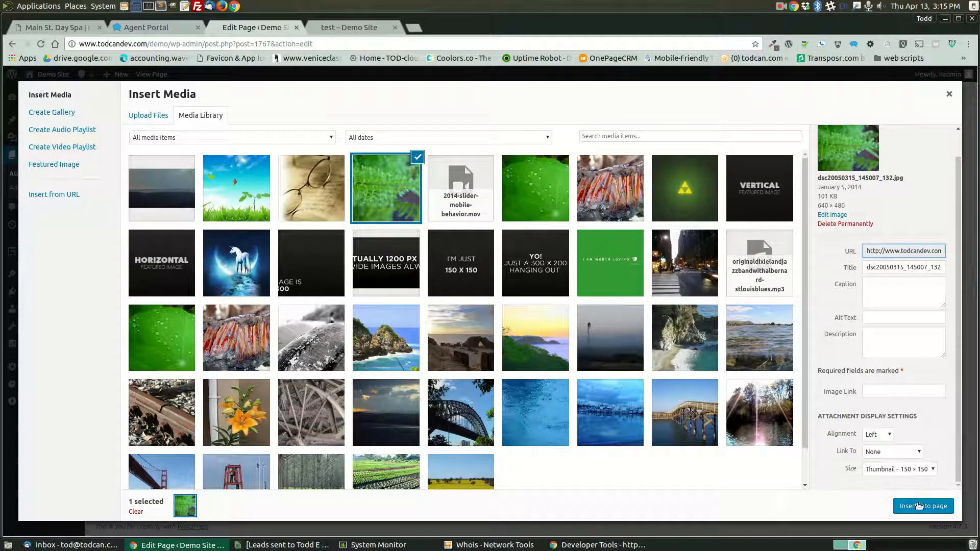
click(918, 504)
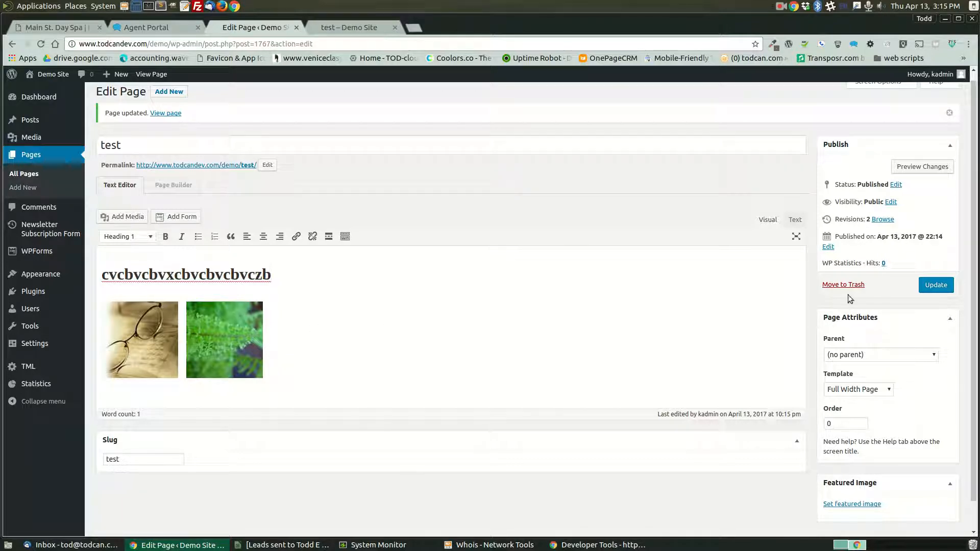
Step: Save the two-image version of the test page and refresh the published page to check it
click(939, 288)
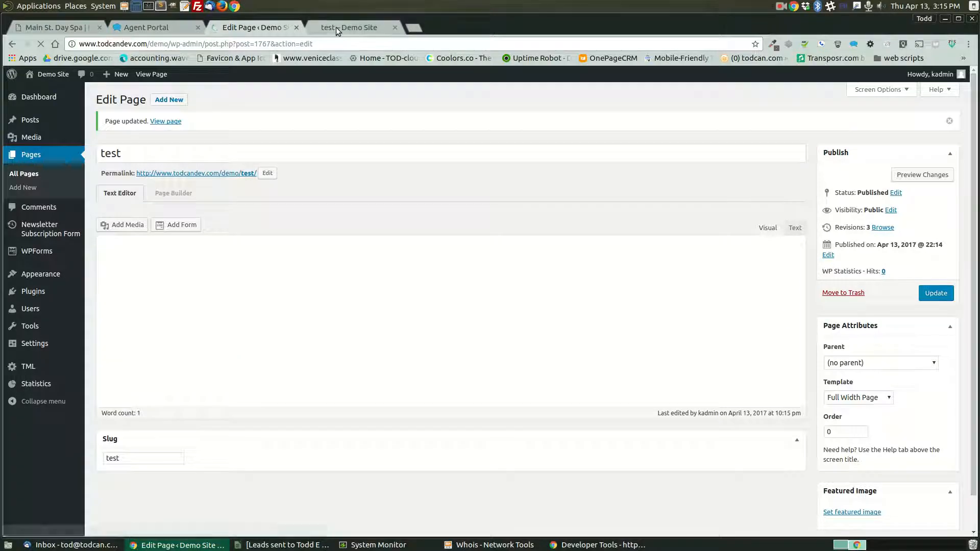
click(335, 26)
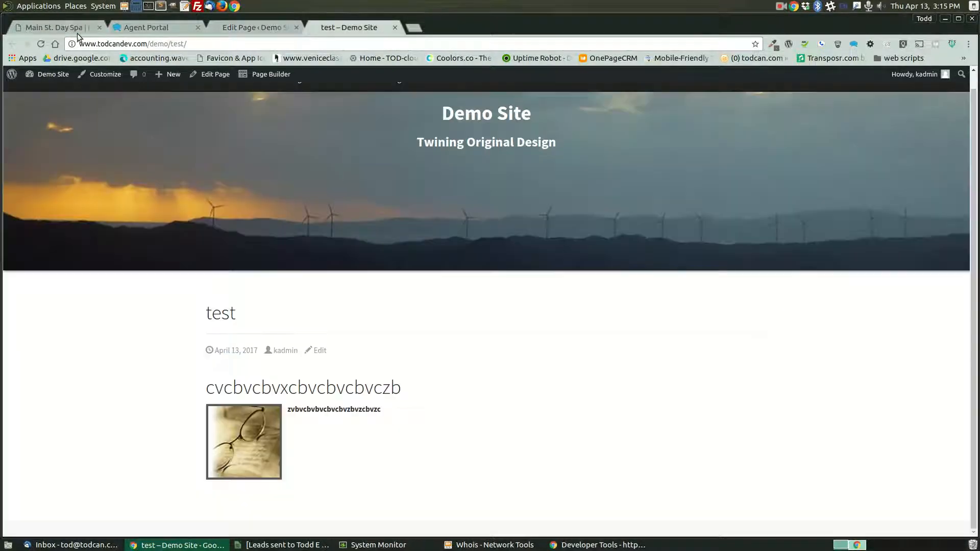
click(41, 43)
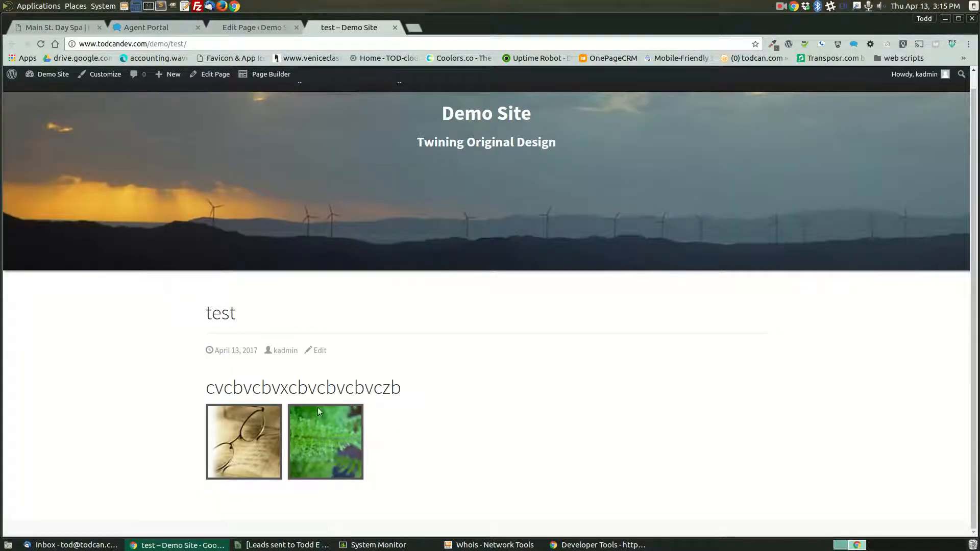
Step: Examine the published test page in the developer tools' responsive device preview at 1240 px width, and leave the preview
right_click(187, 346)
click(221, 487)
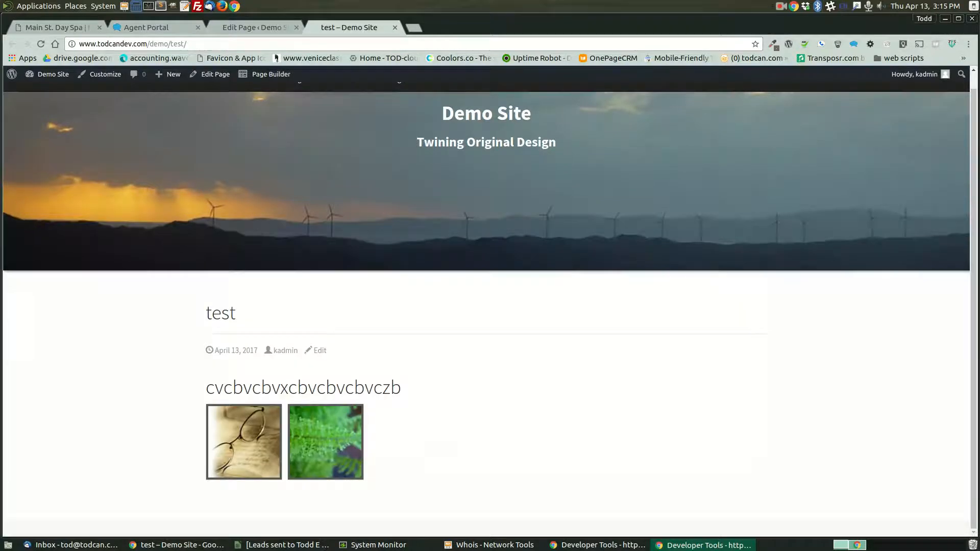
key(ctrl+shift+m)
drag(754, 285, 816, 287)
scroll(510, 291, down, 3)
scroll(513, 284, up, 1)
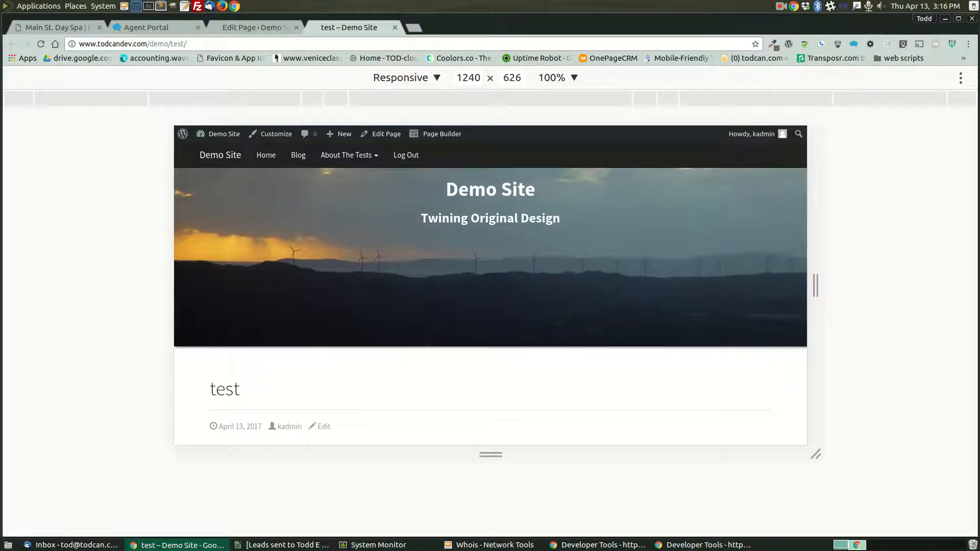
key(ctrl+shift+m)
Step: Return to the page editor and compare the content's HTML source with its visual view
click(251, 31)
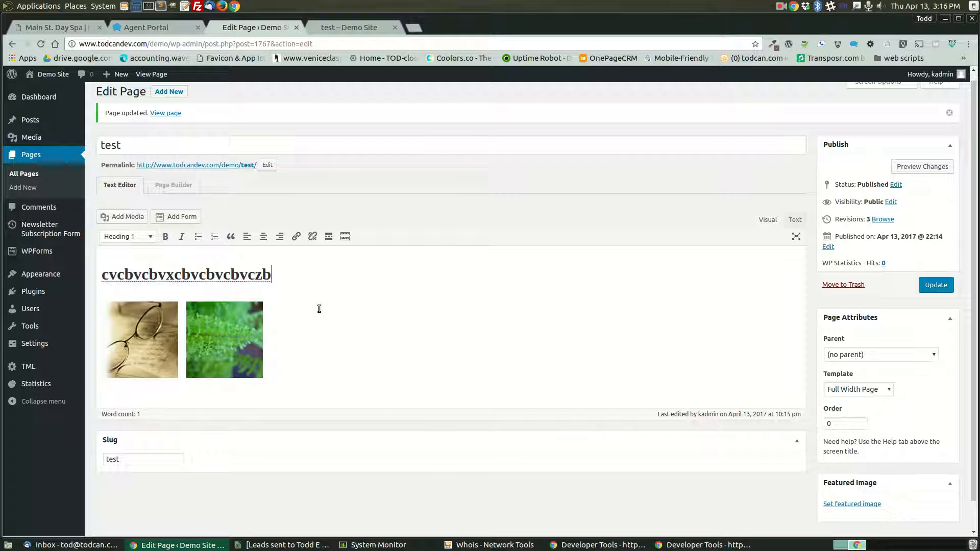
click(794, 220)
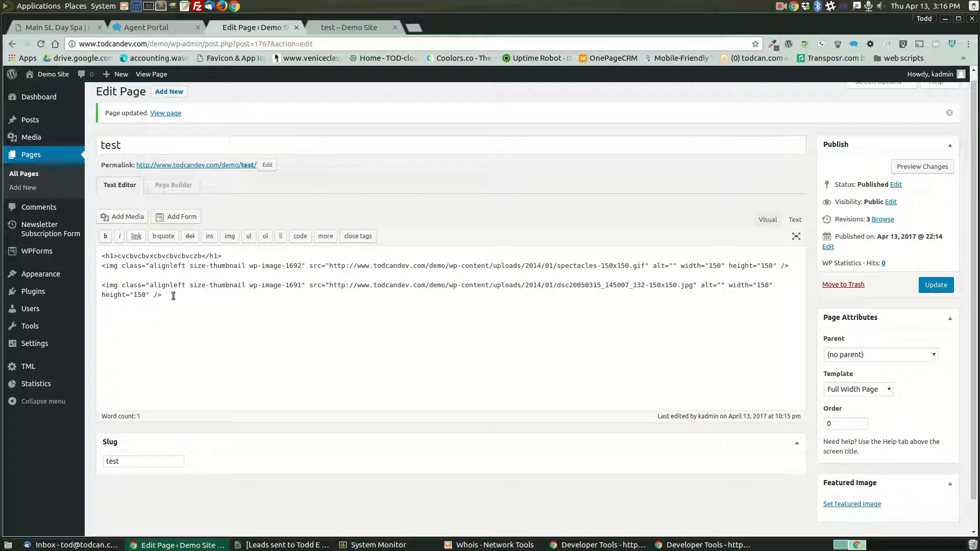
click(768, 219)
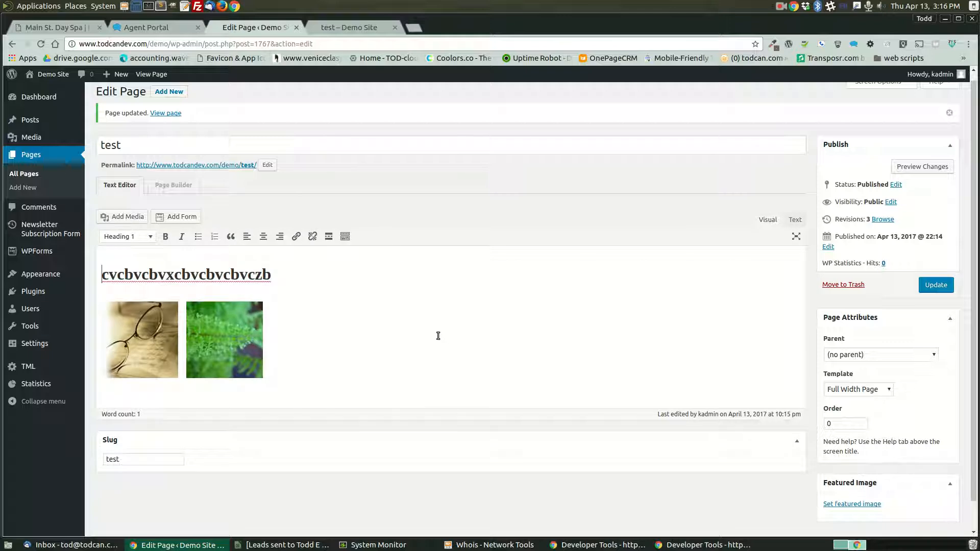
click(794, 220)
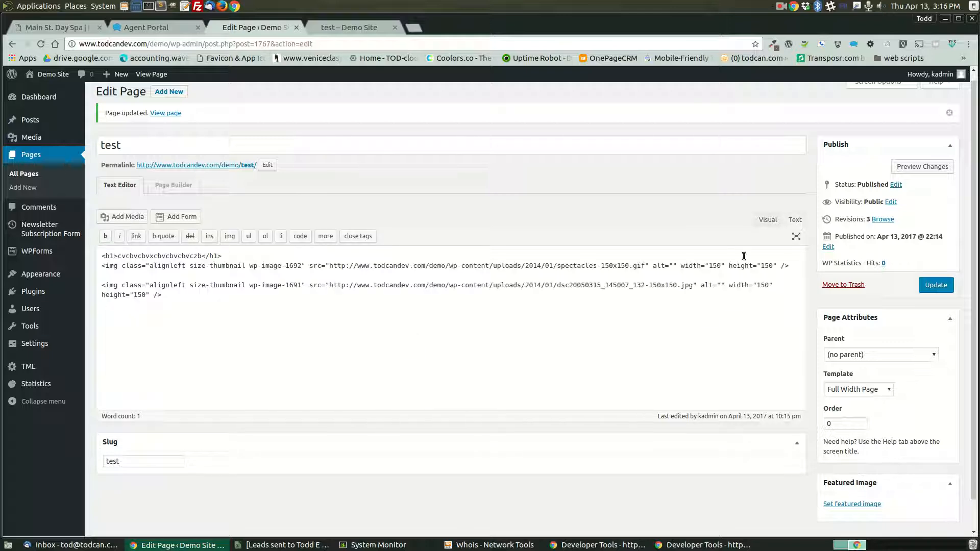
click(763, 220)
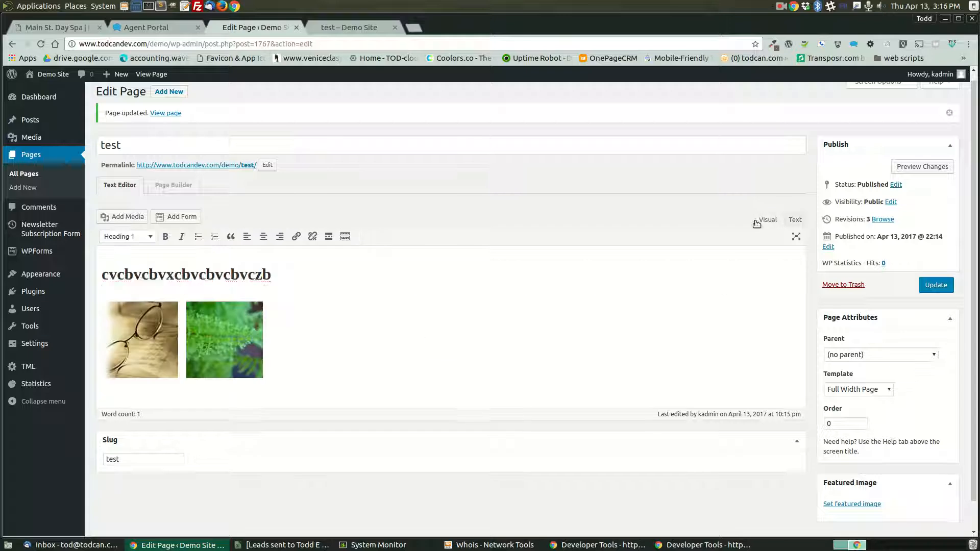
Step: Delete all of the test page's content and open the page in Page Builder without choosing a layout template
click(795, 220)
key(ctrl+a)
key(Delete)
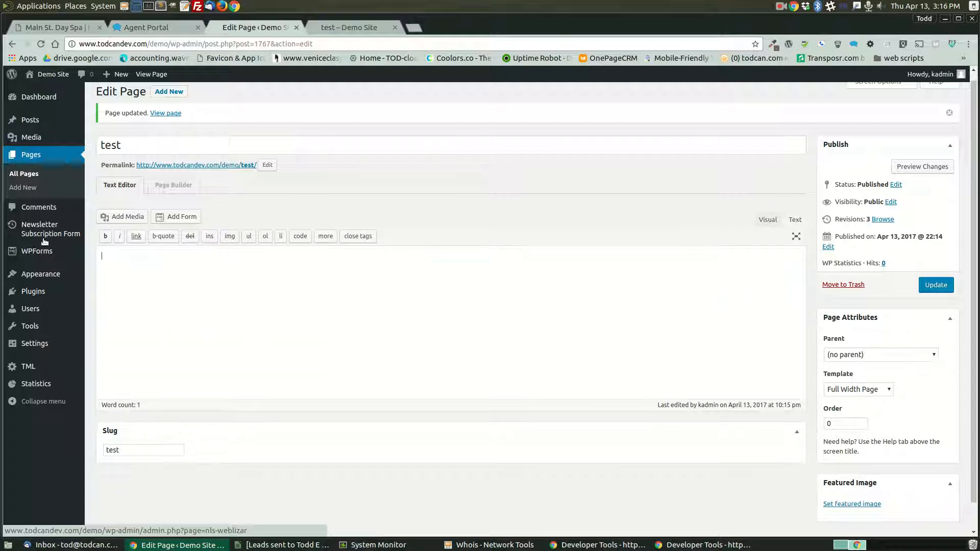
click(160, 189)
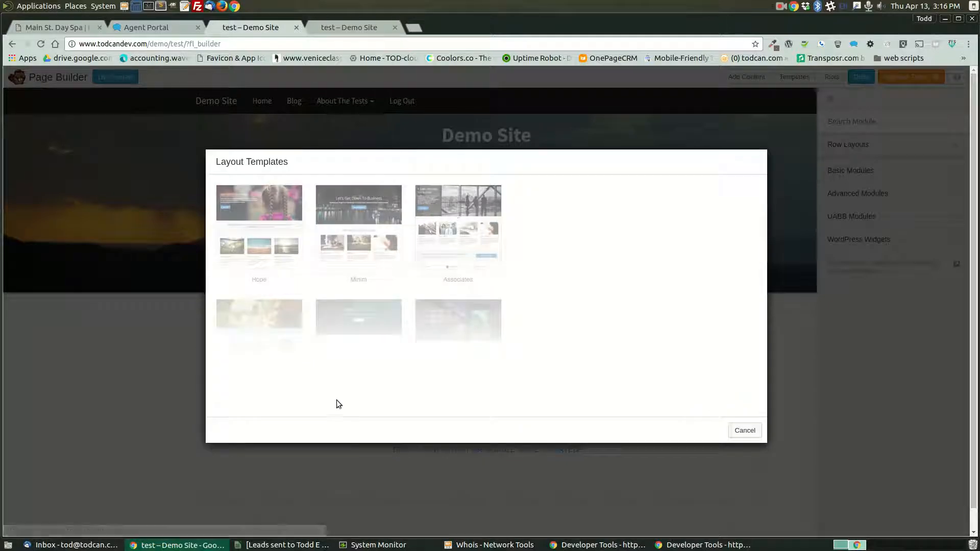
click(745, 431)
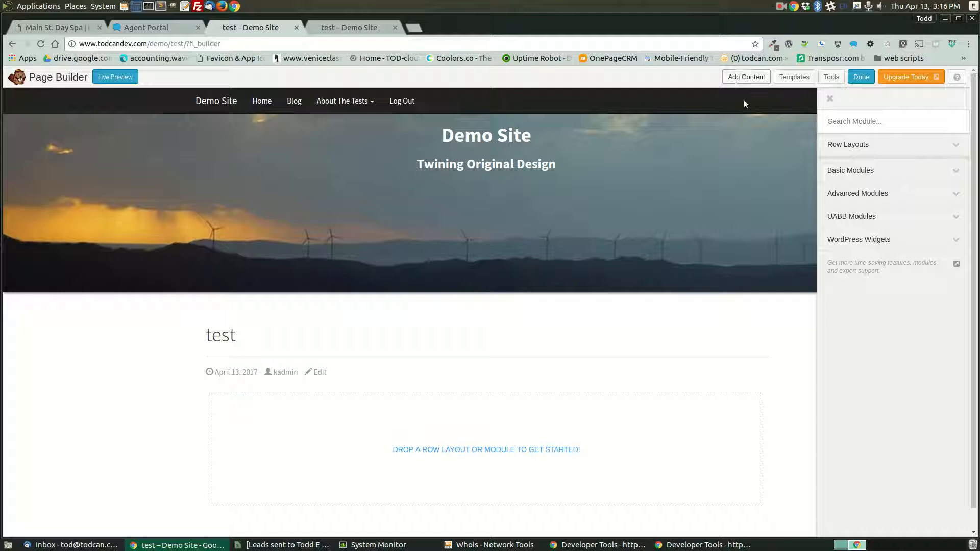
Step: Add a three-column row layout to the empty page and widen its middle column on both sides
click(847, 146)
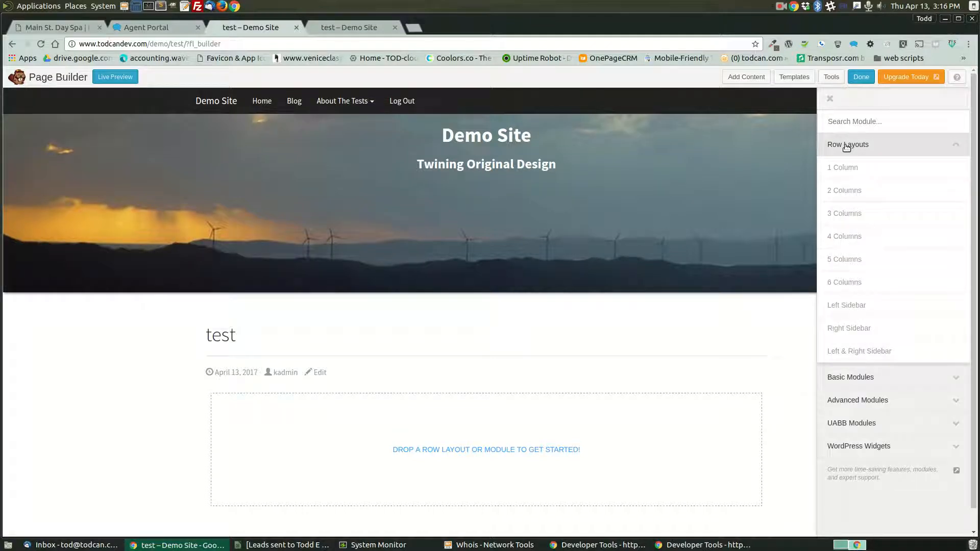
drag(855, 216, 372, 447)
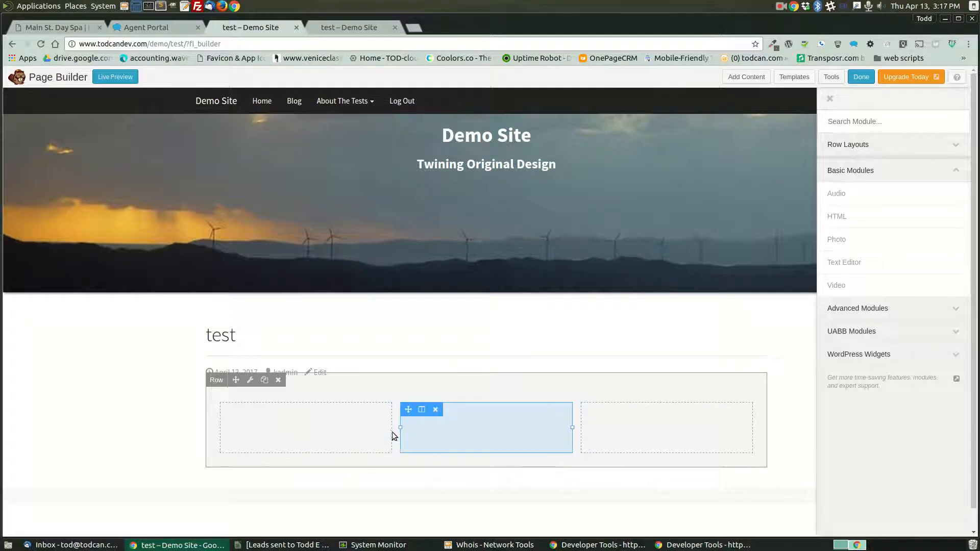
drag(391, 428, 340, 431)
drag(583, 427, 632, 429)
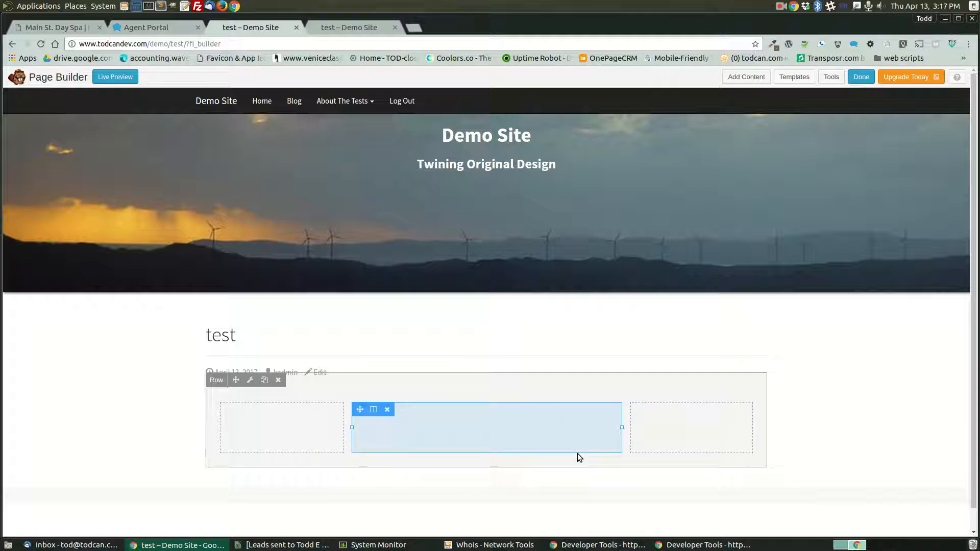
Step: Delete the row's columns one after another until the page layout is empty
click(388, 410)
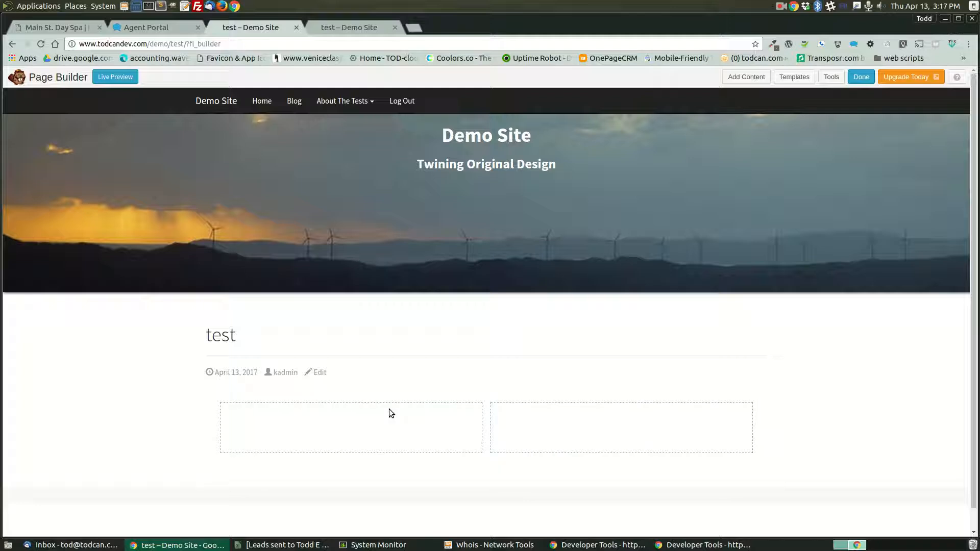
click(255, 409)
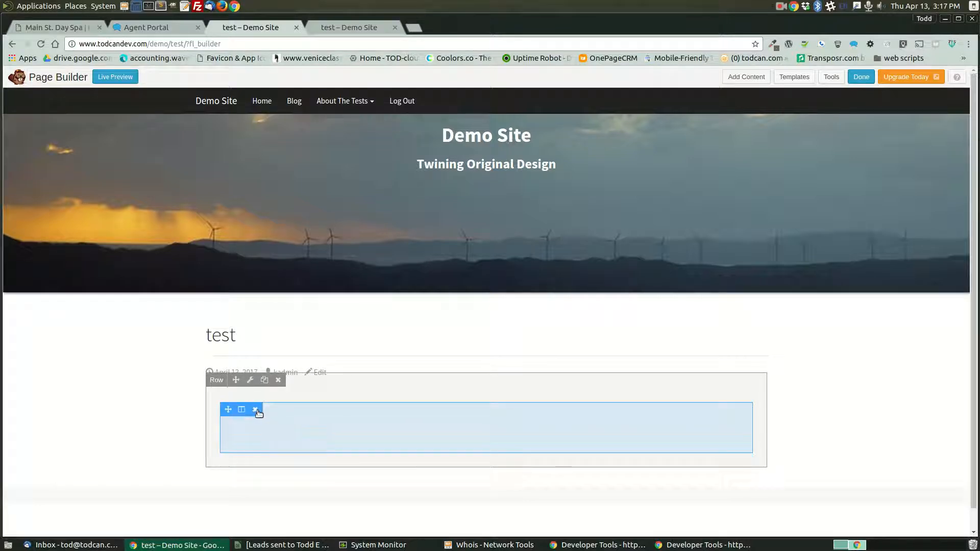
click(255, 409)
Step: Place a fresh row layout with three equal columns on the empty page
click(753, 78)
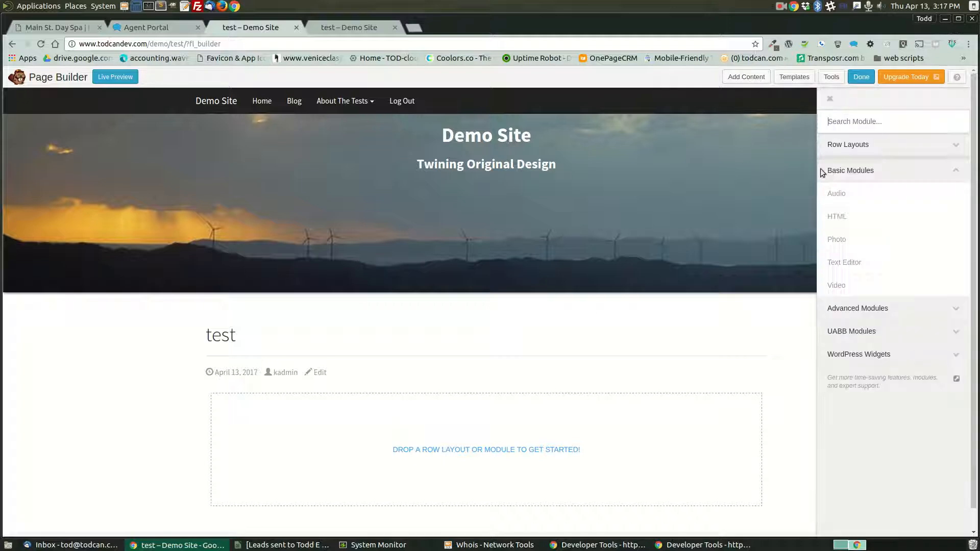
click(858, 144)
drag(847, 212, 437, 423)
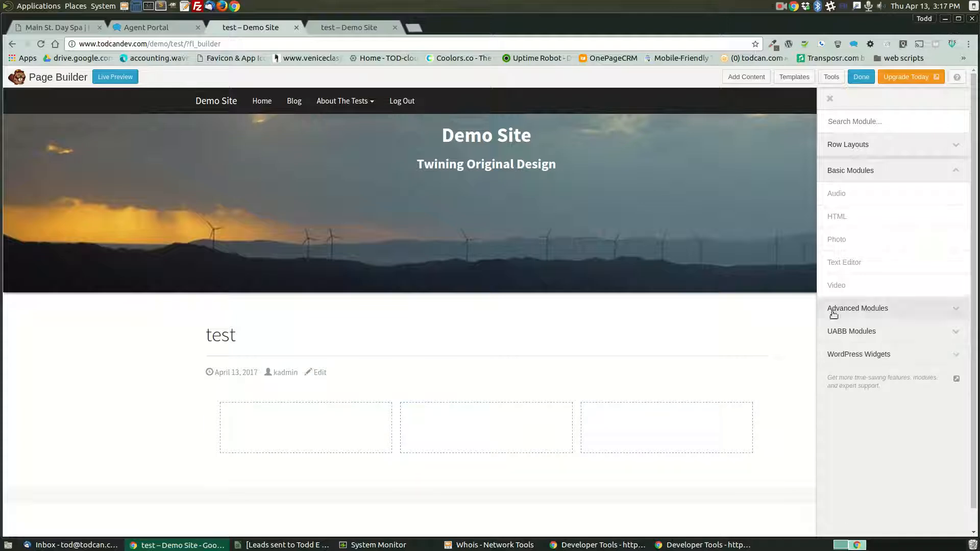
Step: Add a Text Editor module to the first column and enter "Title 1" as its text
drag(848, 261, 761, 92)
click(748, 76)
drag(848, 260, 320, 451)
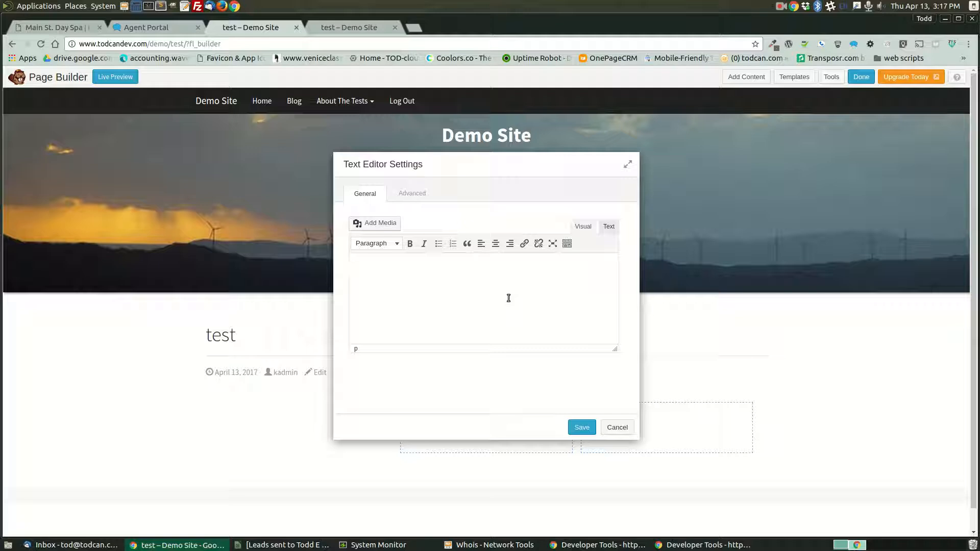
text(itkl)
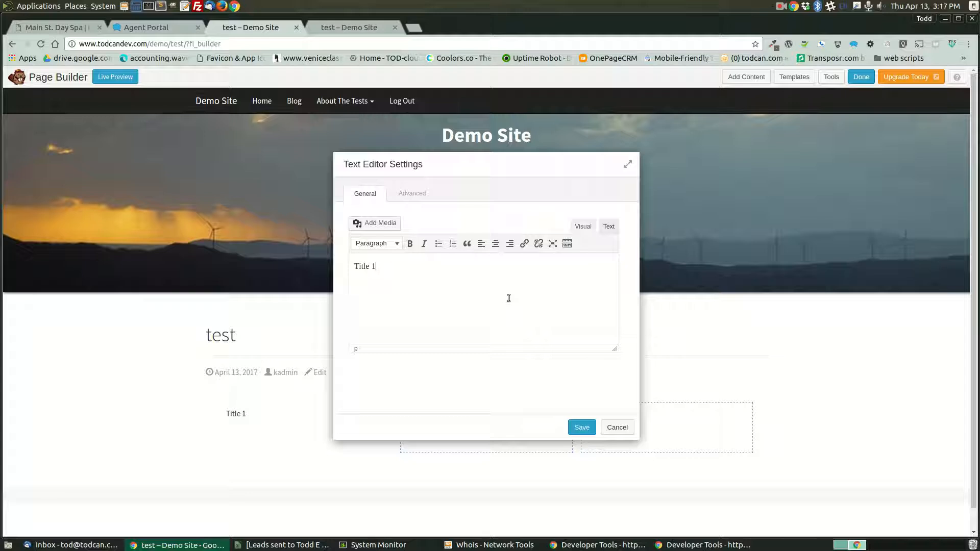
Step: Format the "Title 1" text as a centered Heading 2 and save the module
click(355, 266)
shift+click(393, 265)
click(396, 244)
click(389, 282)
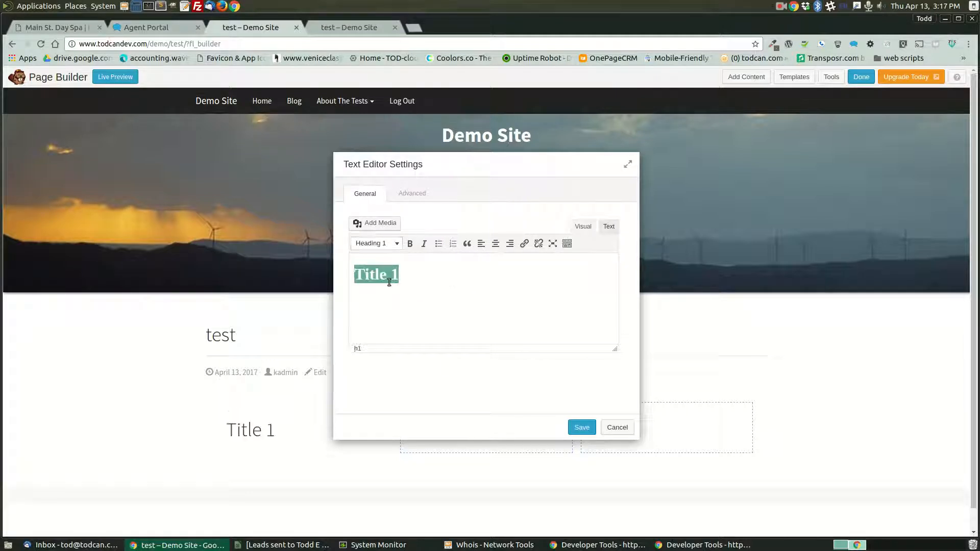
click(396, 245)
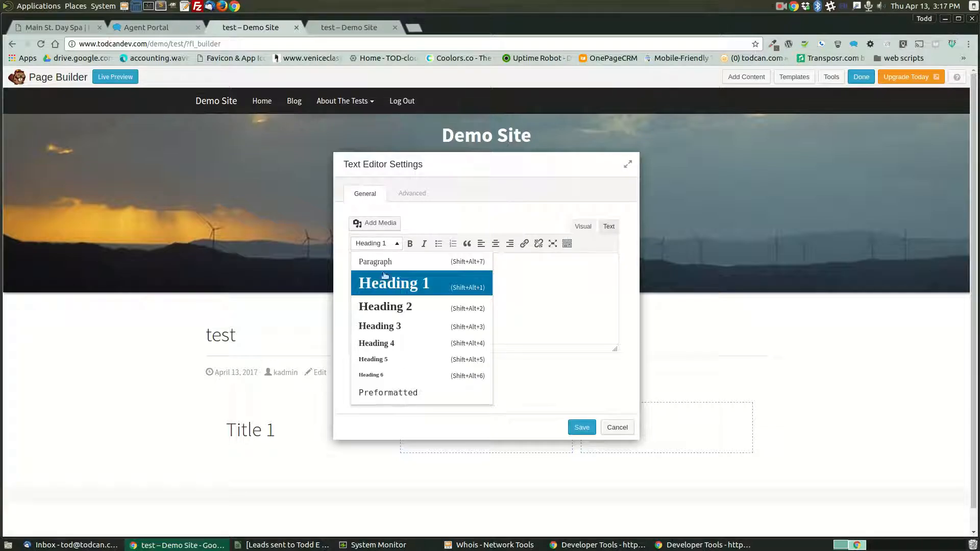
click(386, 306)
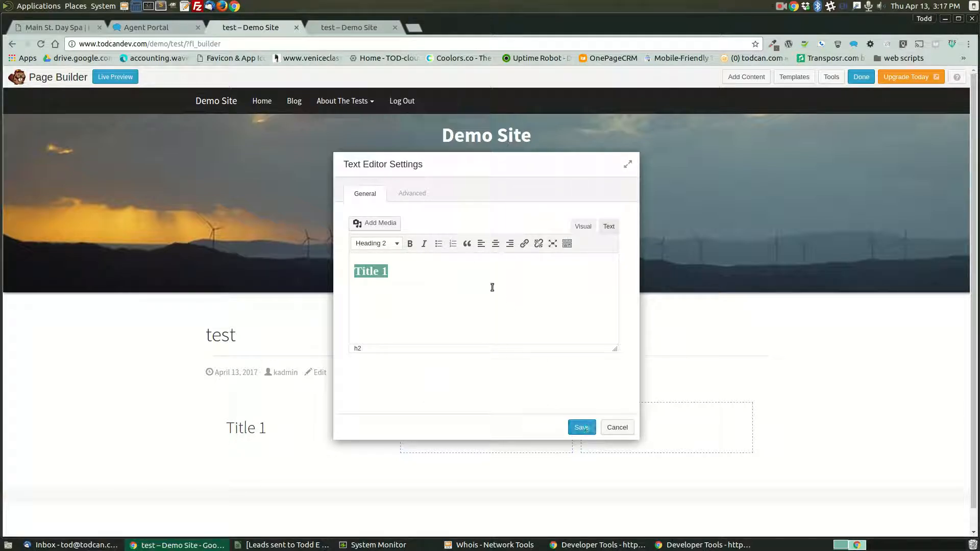
click(495, 244)
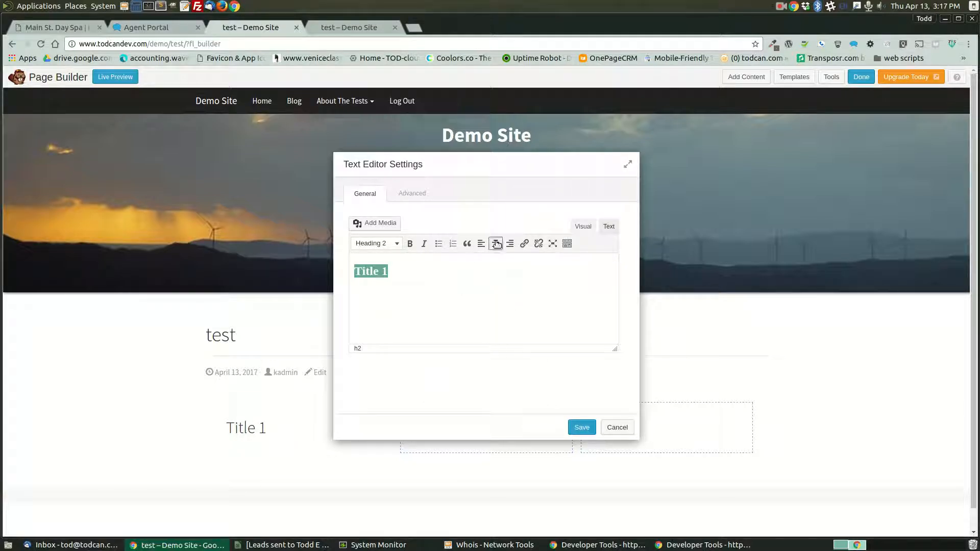
click(582, 426)
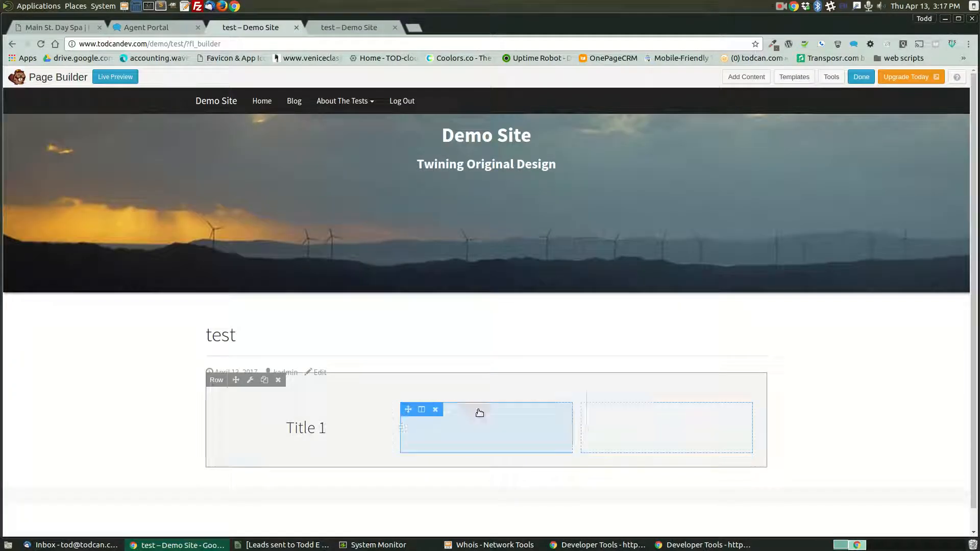
Step: Duplicate the title module twice, moving one copy into the second column and the other into the third
mouse_move(321, 439)
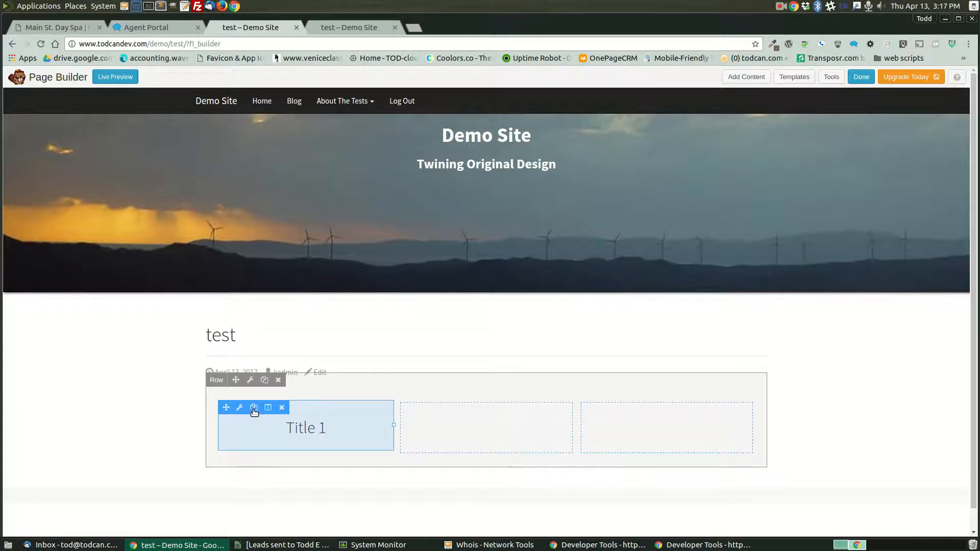
click(254, 407)
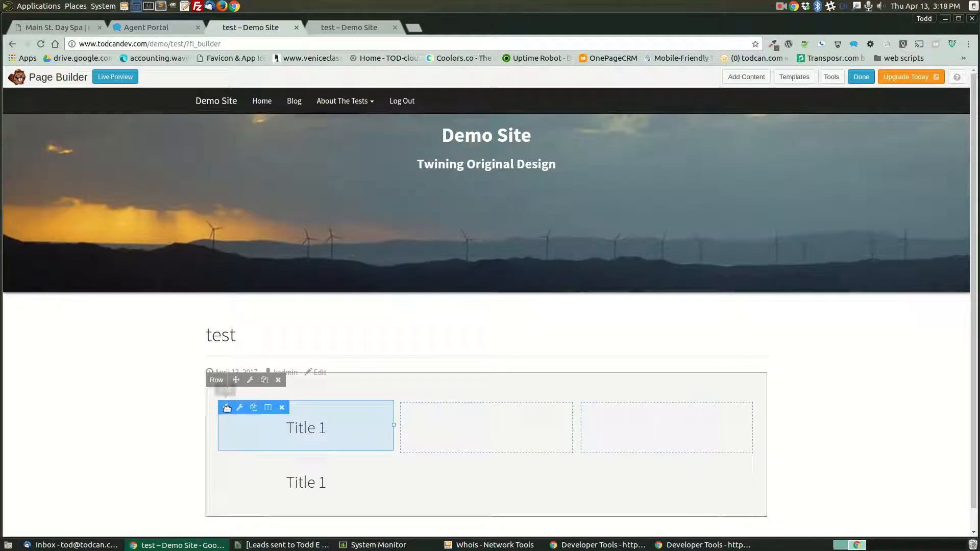
mouse_move(252, 462)
drag(228, 461, 443, 428)
mouse_move(459, 448)
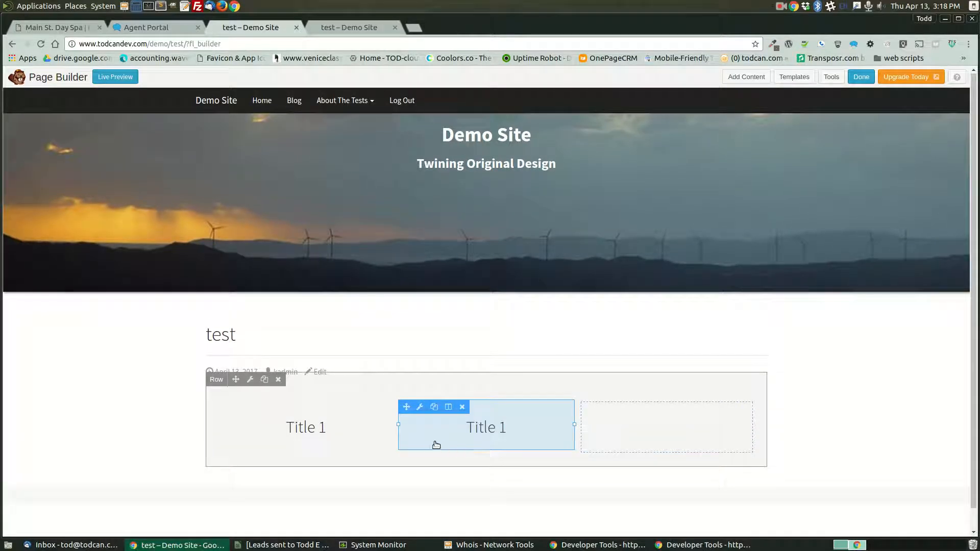
click(434, 408)
drag(407, 462, 620, 416)
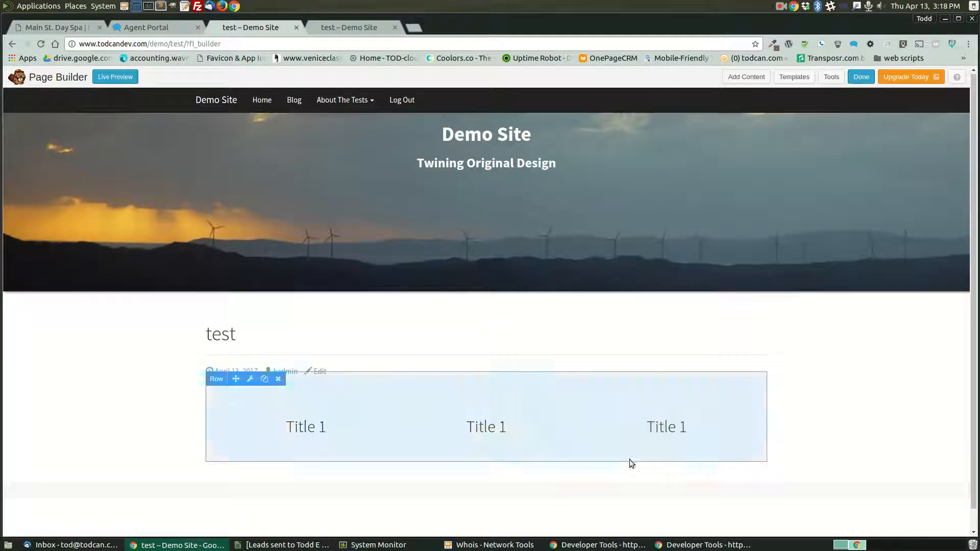
Step: Change the second column's heading to "Title 2" and the third column's heading to "Title 3", saving each module
click(420, 408)
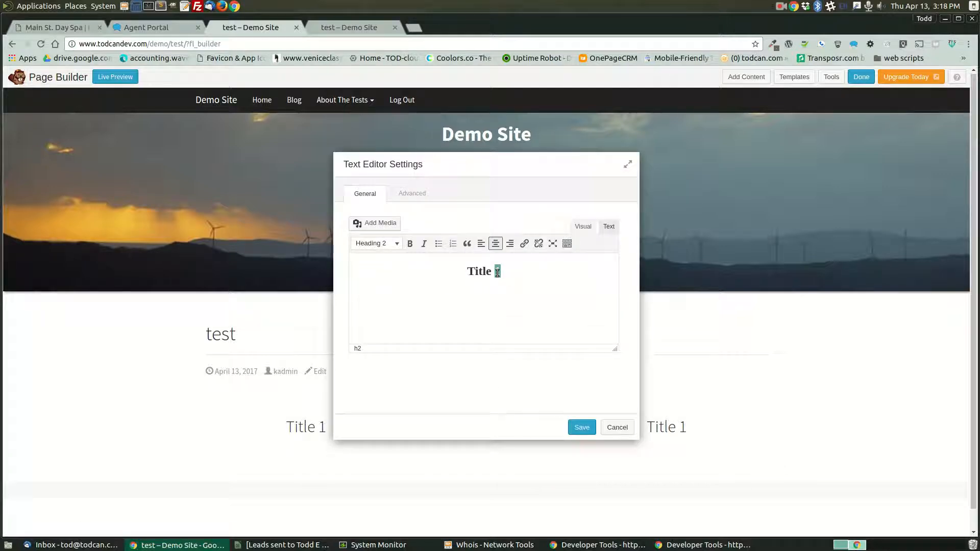
click(582, 425)
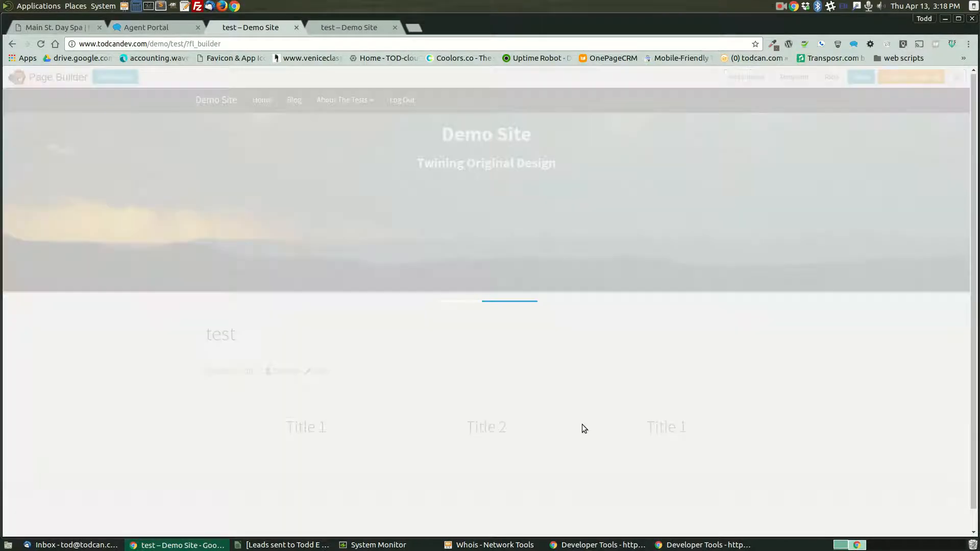
click(601, 407)
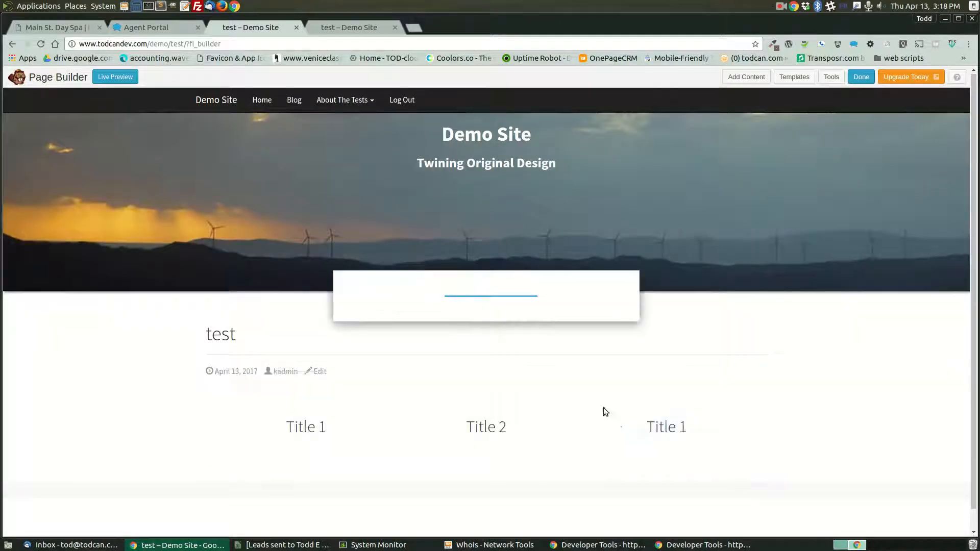
click(498, 271)
key(BackSpace)
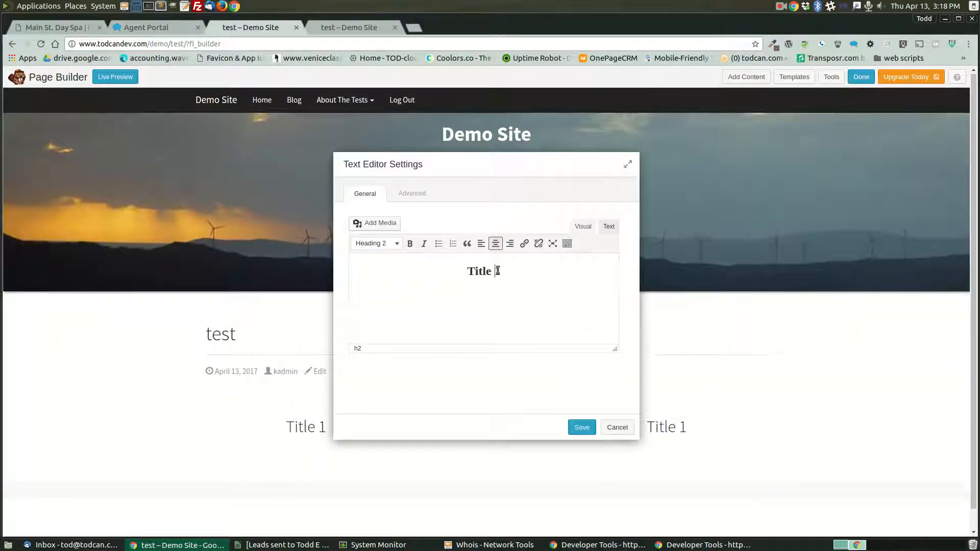
text(3)
click(580, 427)
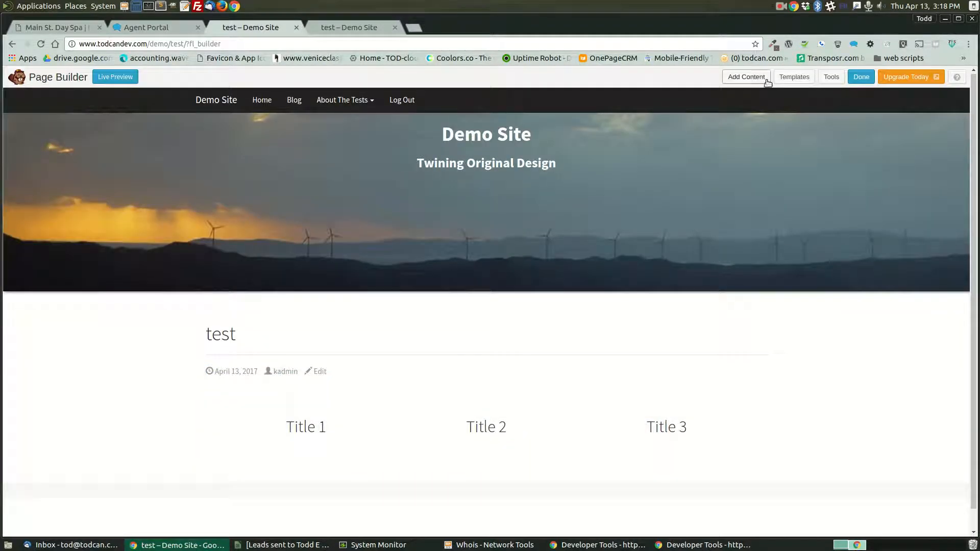
Step: Add a UABB Image / Icon module below Title 1 with the outlined map-and-pin icon and save it
click(748, 77)
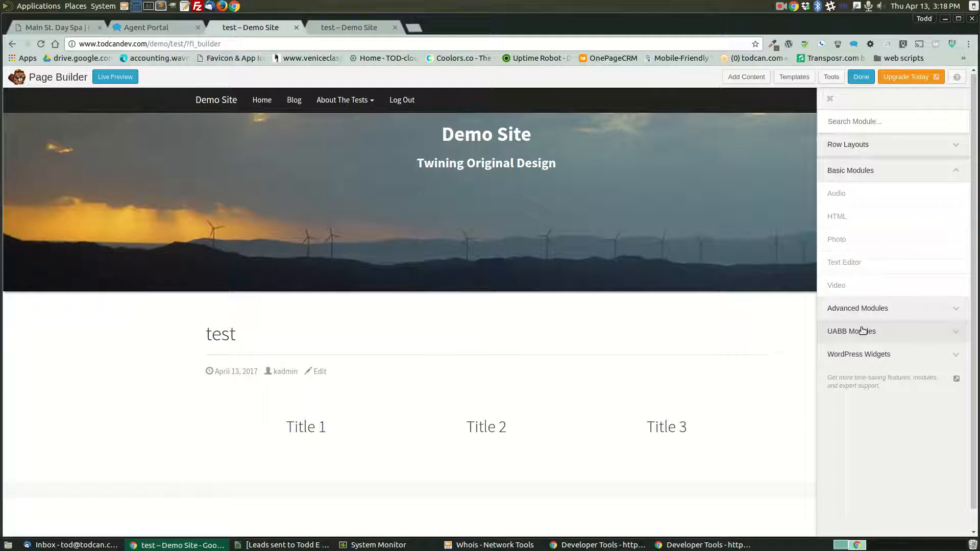
click(858, 308)
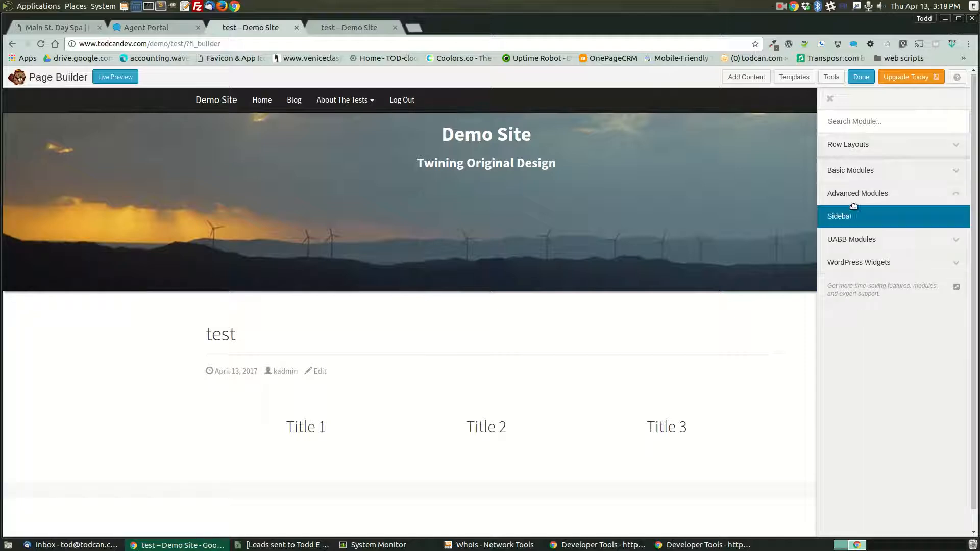
click(855, 238)
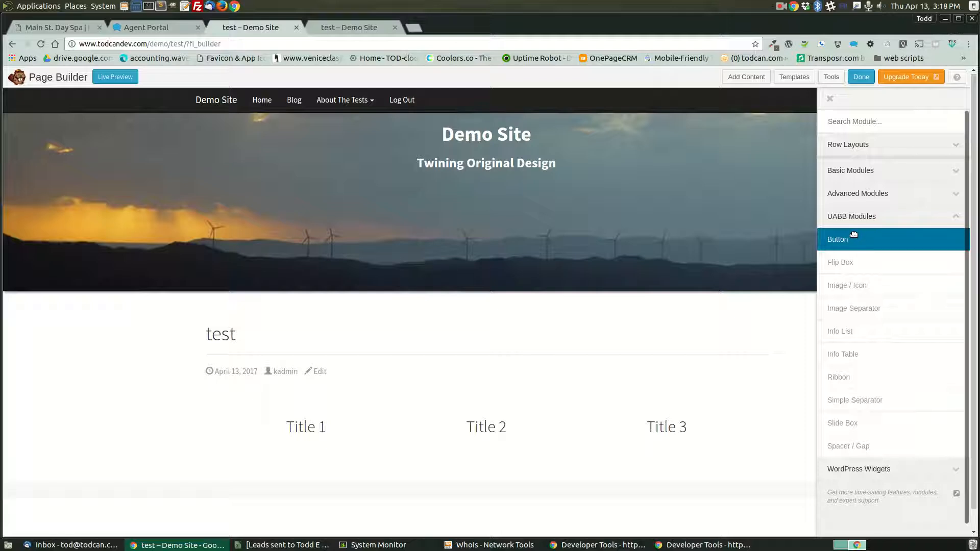
drag(844, 286, 322, 463)
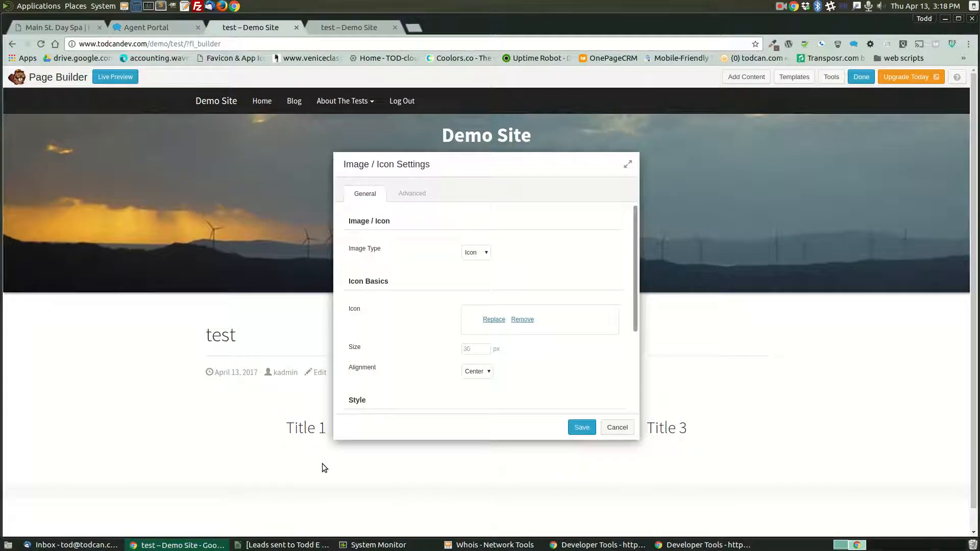
click(500, 320)
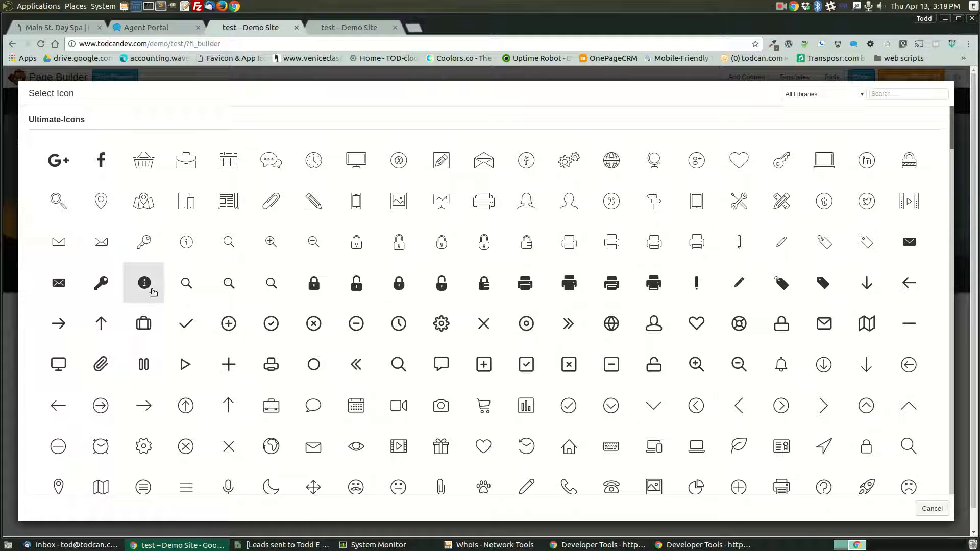
click(145, 202)
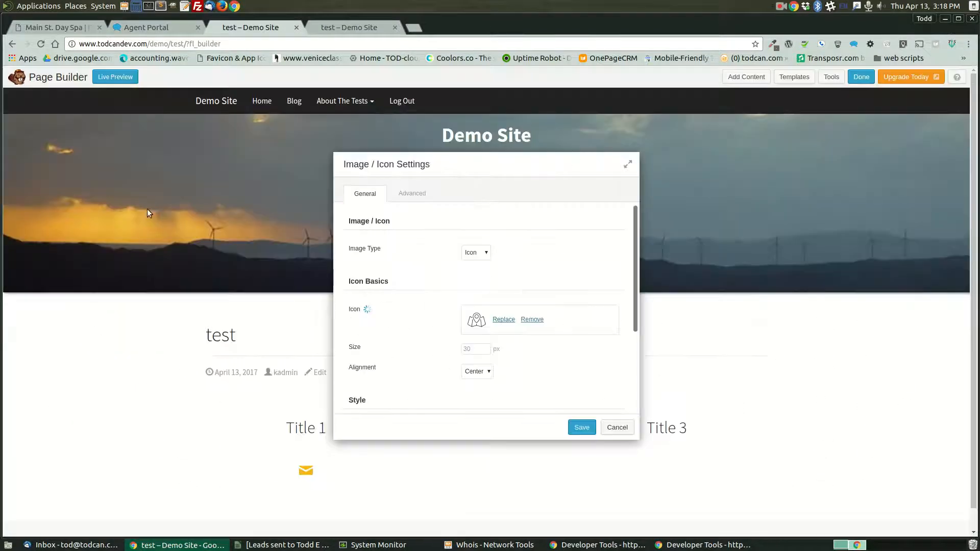
click(582, 428)
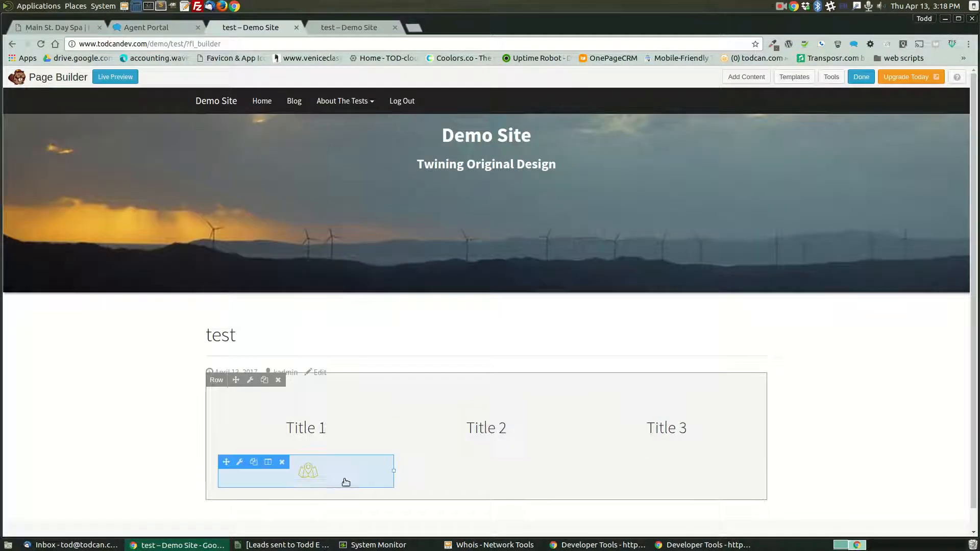
Step: Give the map icon below Title 1 a Square Background style, trying color Preset 2 before returning to Preset 1
click(240, 463)
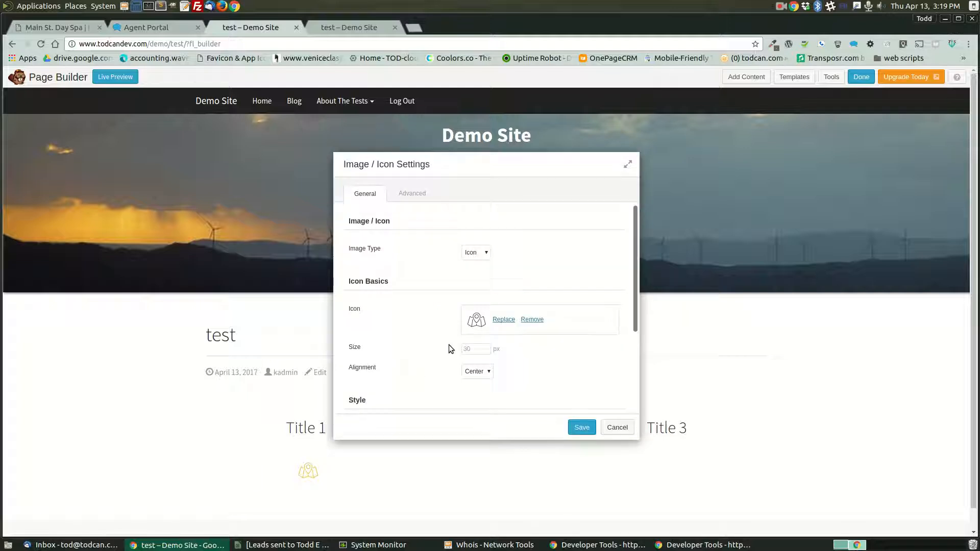
scroll(454, 341, down, 3)
click(511, 302)
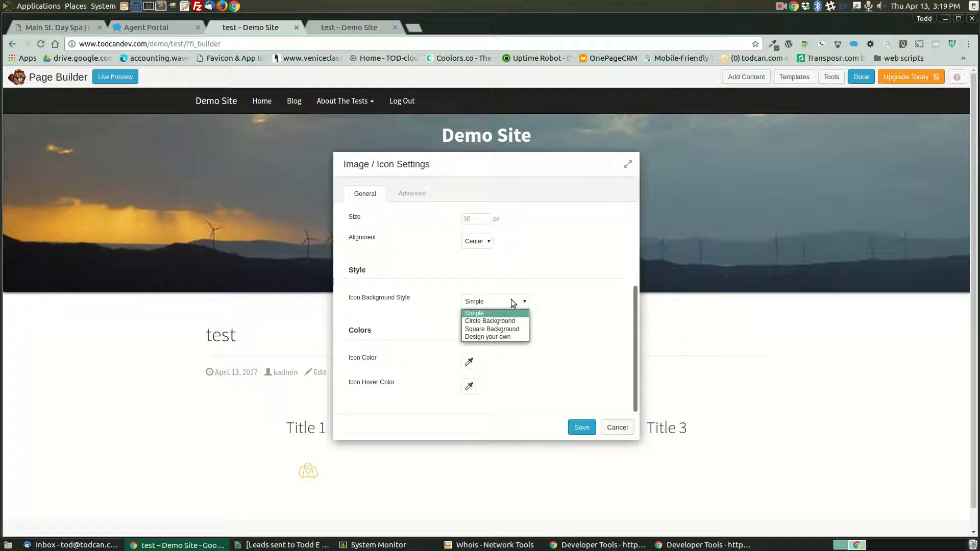
click(507, 329)
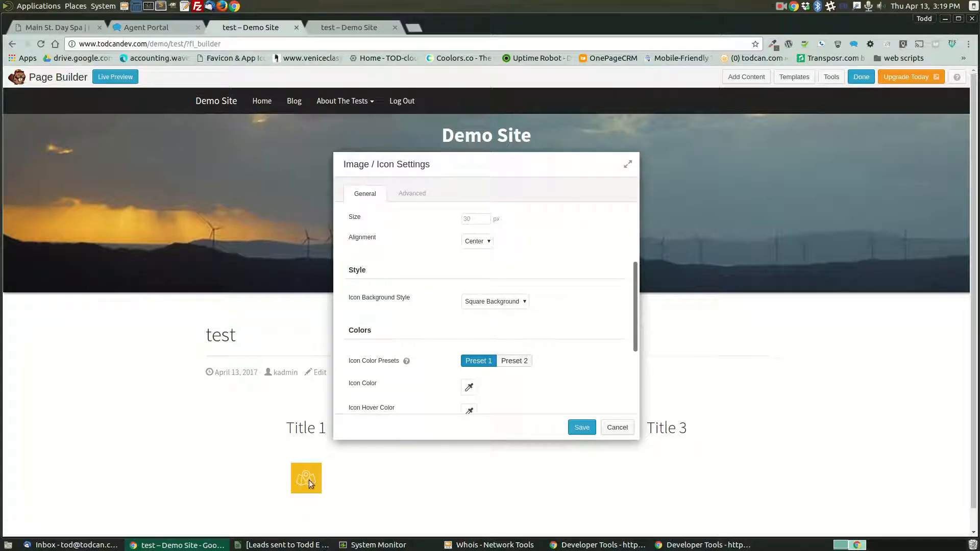
click(512, 361)
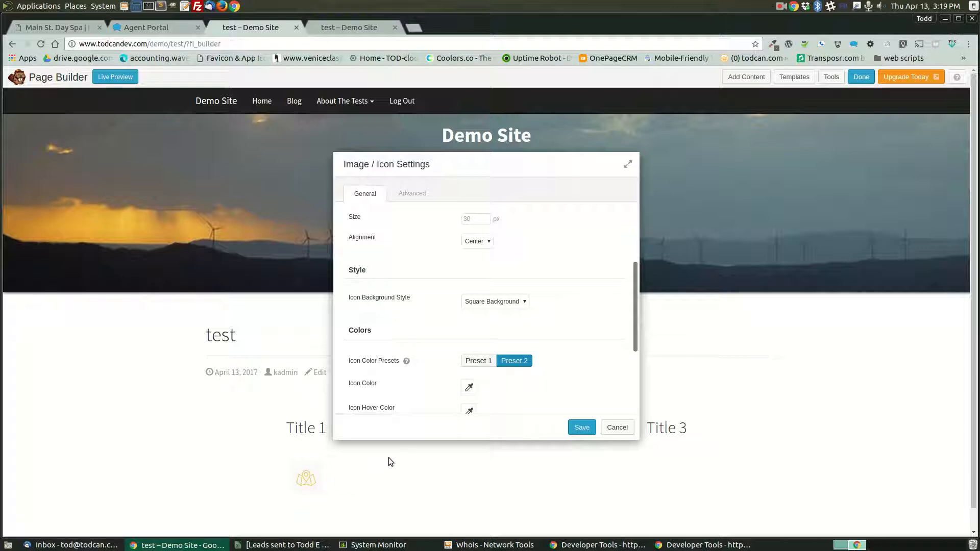
click(482, 362)
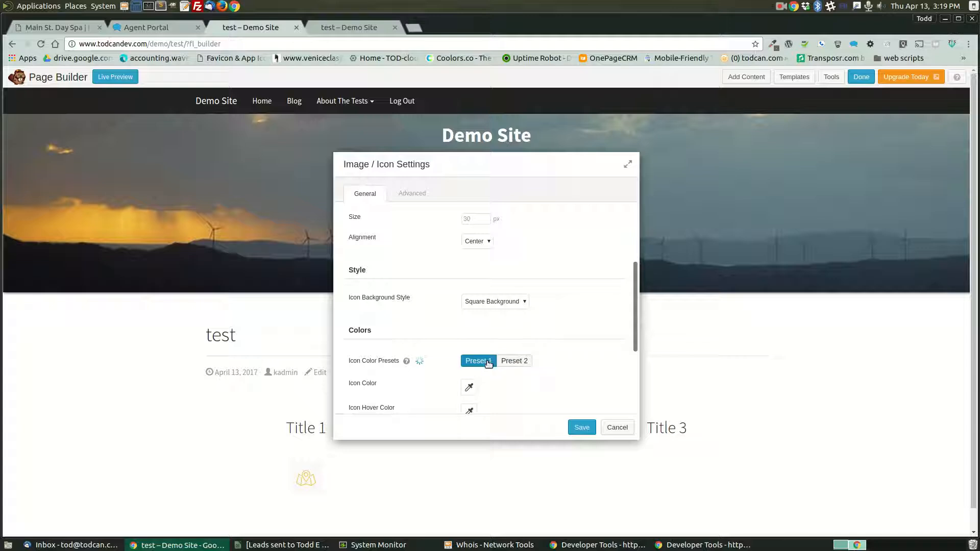
Step: Set the background color of the map icon below Title 1 to red
scroll(541, 336, down, 2)
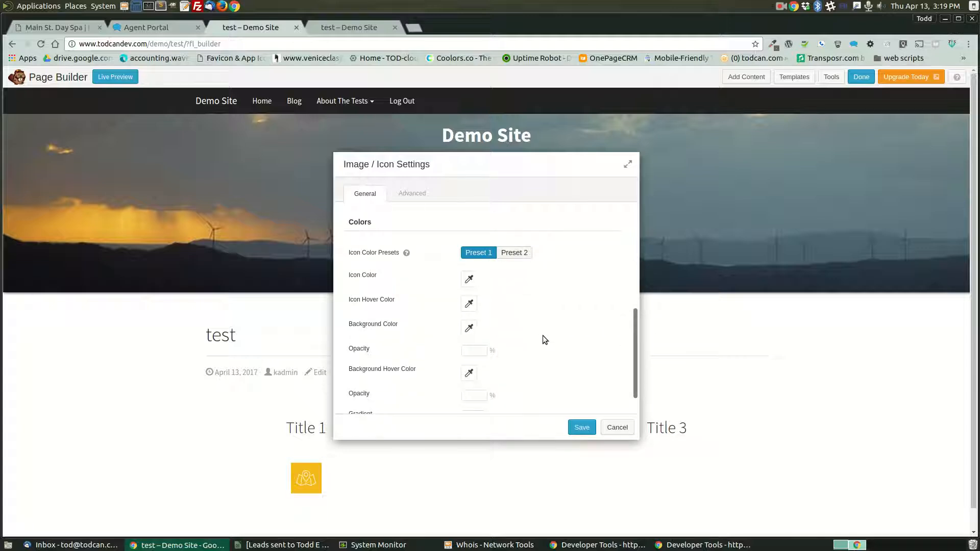
click(470, 327)
mouse_move(529, 370)
mouse_down()
mouse_move(566, 351)
mouse_move(418, 350)
mouse_up()
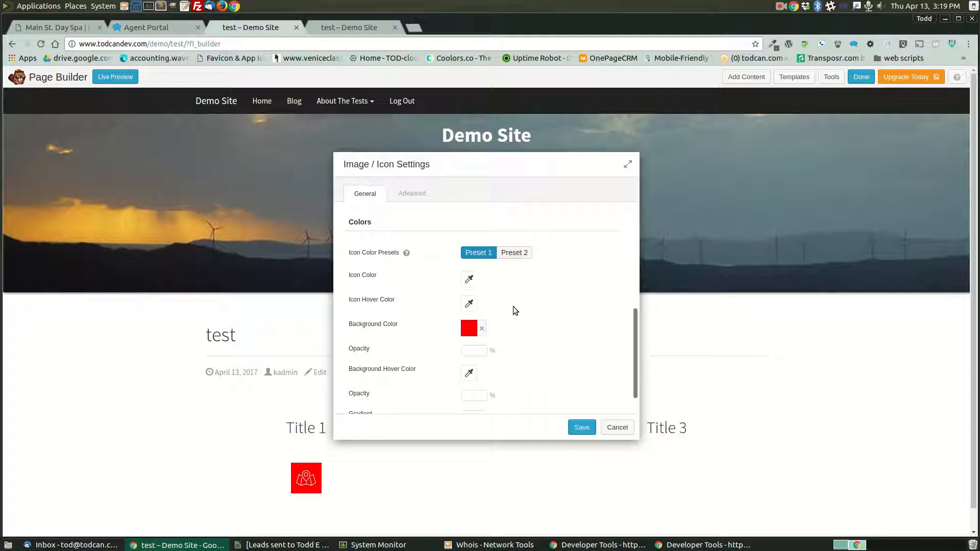
Step: Review the map icon's remaining general options, image type choices and advanced margin and visibility settings, and save the module
scroll(519, 304, down, 1)
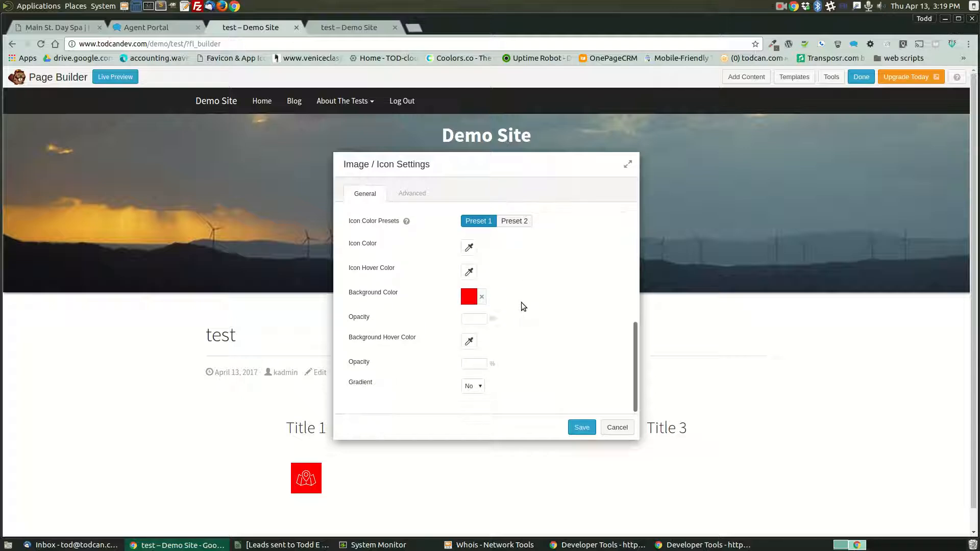
scroll(538, 312, up, 4)
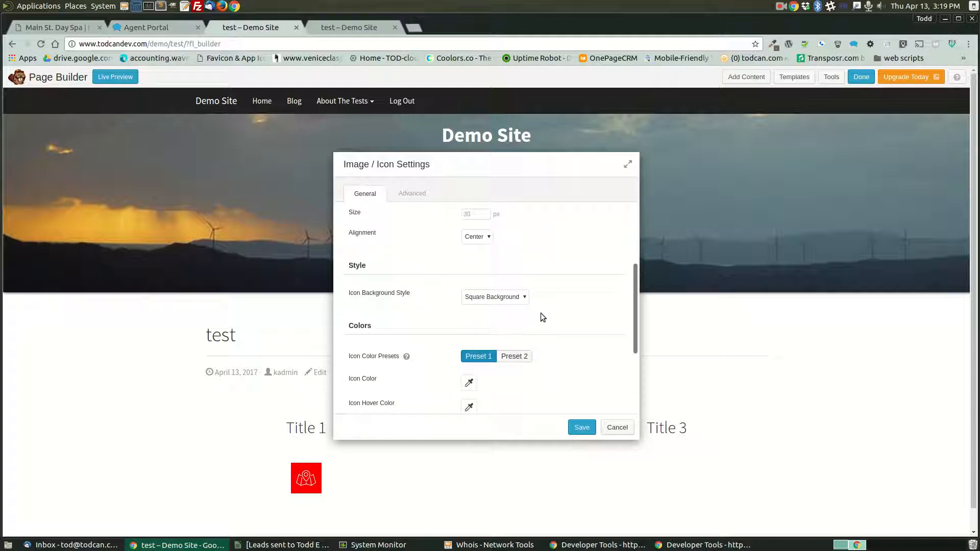
scroll(543, 312, up, 3)
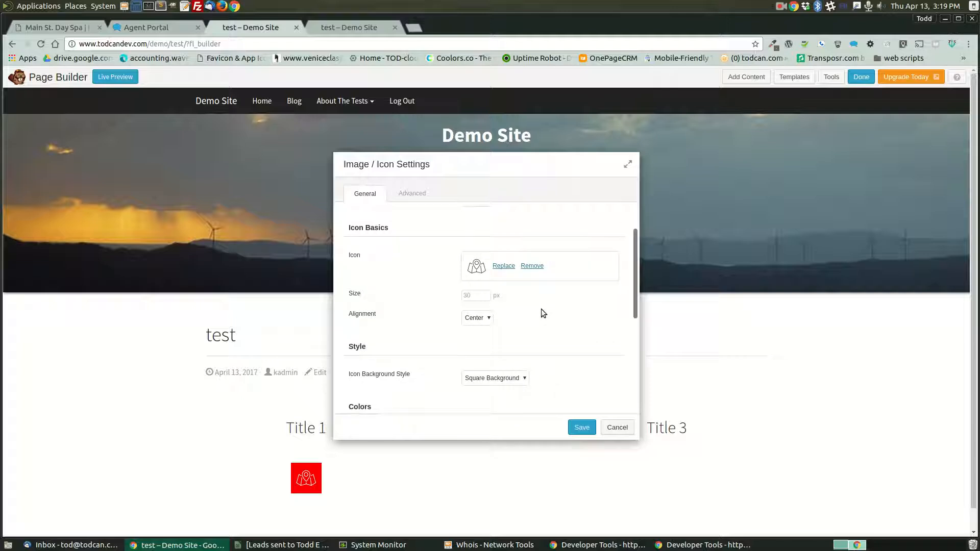
scroll(530, 301, up, 2)
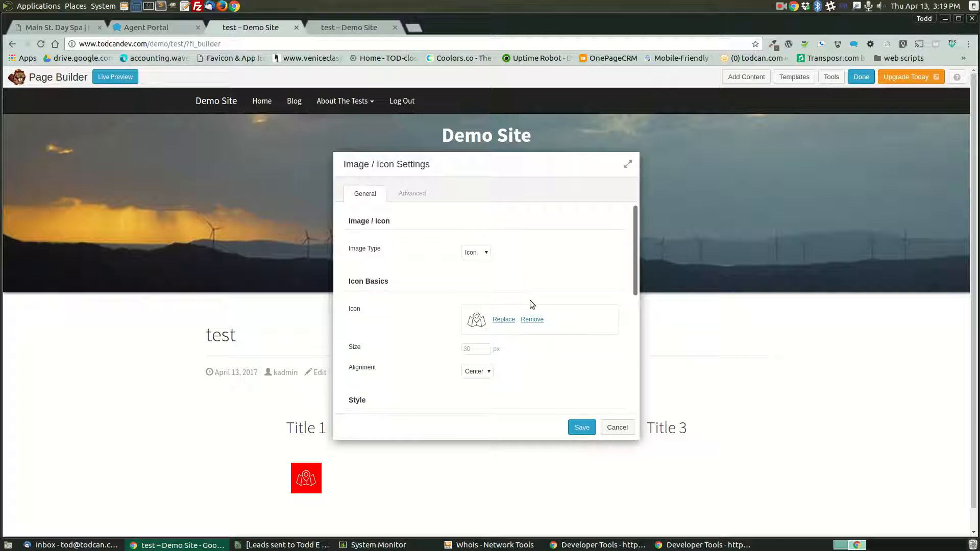
click(488, 252)
click(514, 253)
click(412, 194)
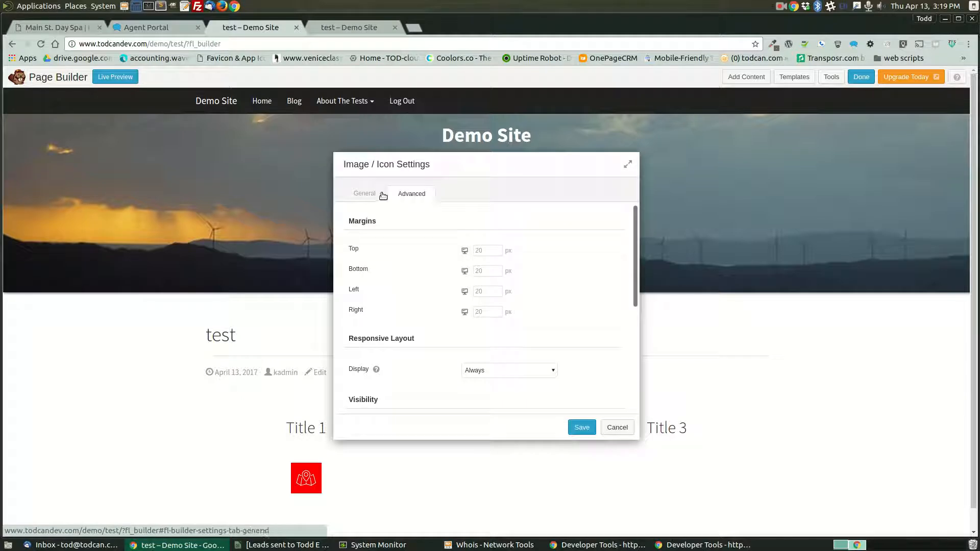
click(367, 196)
click(575, 428)
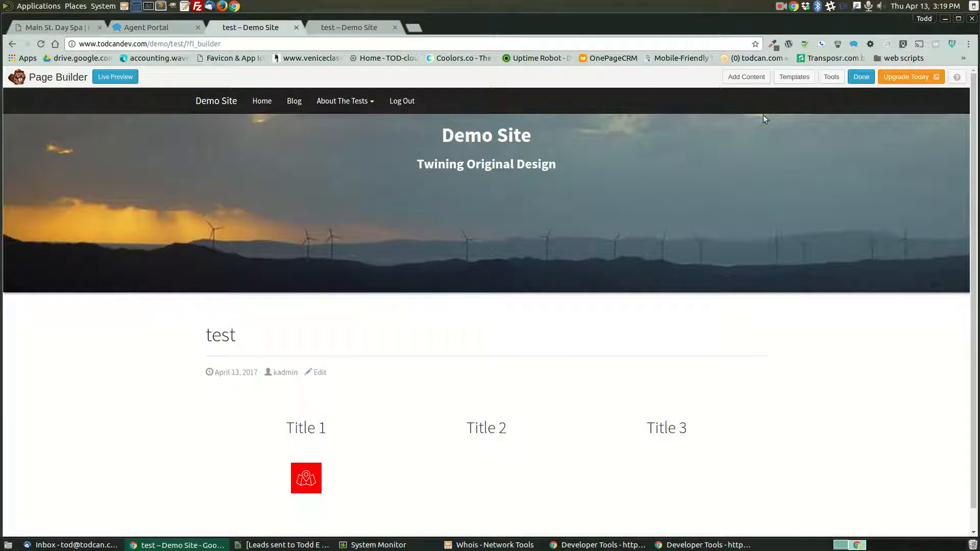
Step: Add a UABB Image / Icon module with the default envelope icon below Title 2 and give it a Square Background style
click(747, 77)
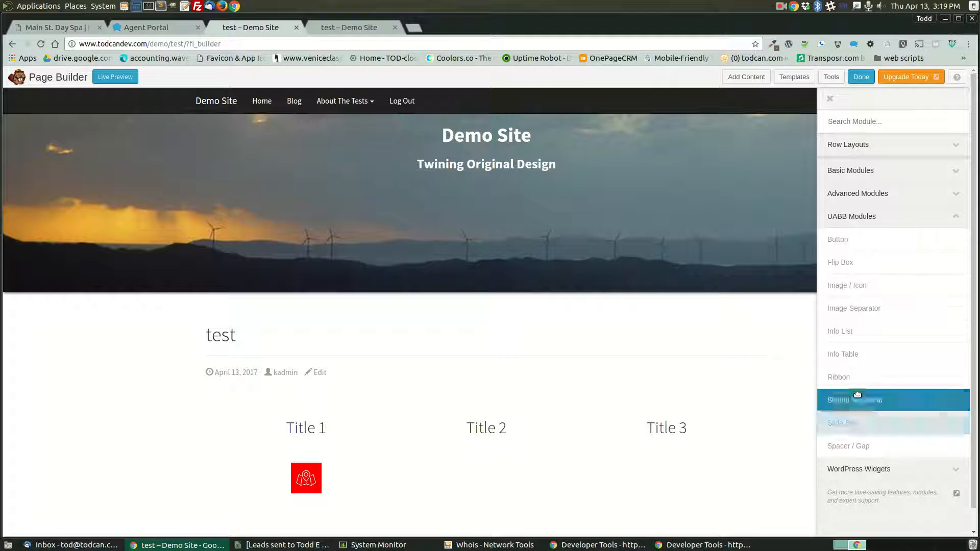
drag(868, 286, 510, 483)
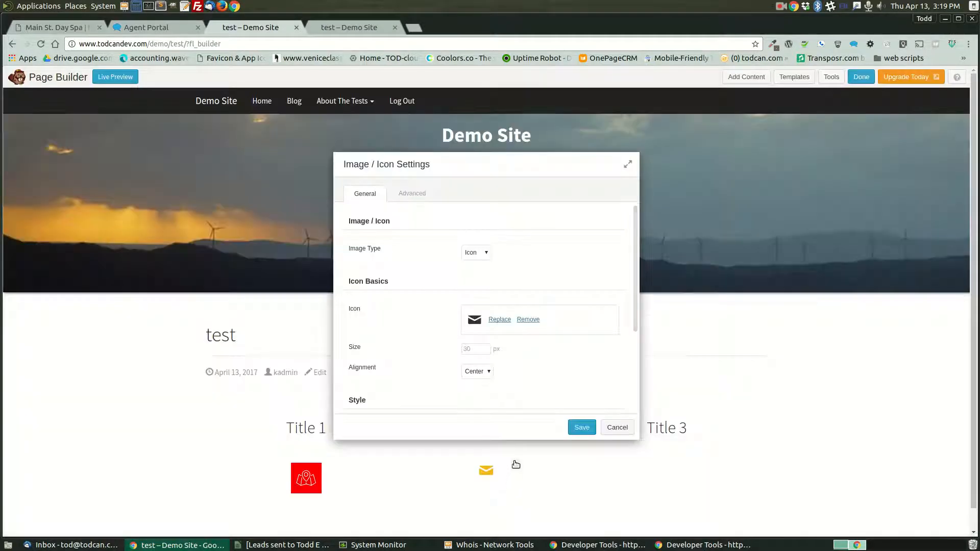
scroll(518, 380, down, 3)
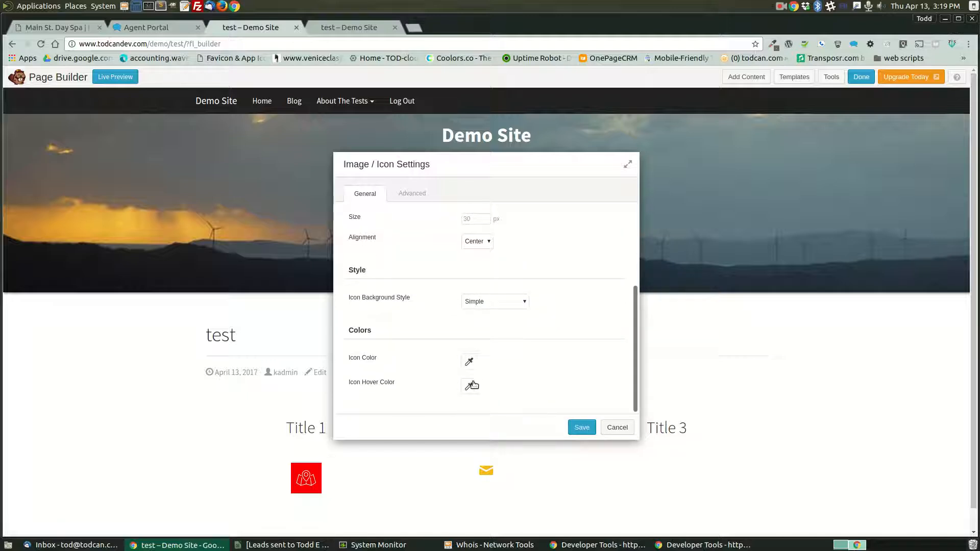
click(486, 304)
click(494, 329)
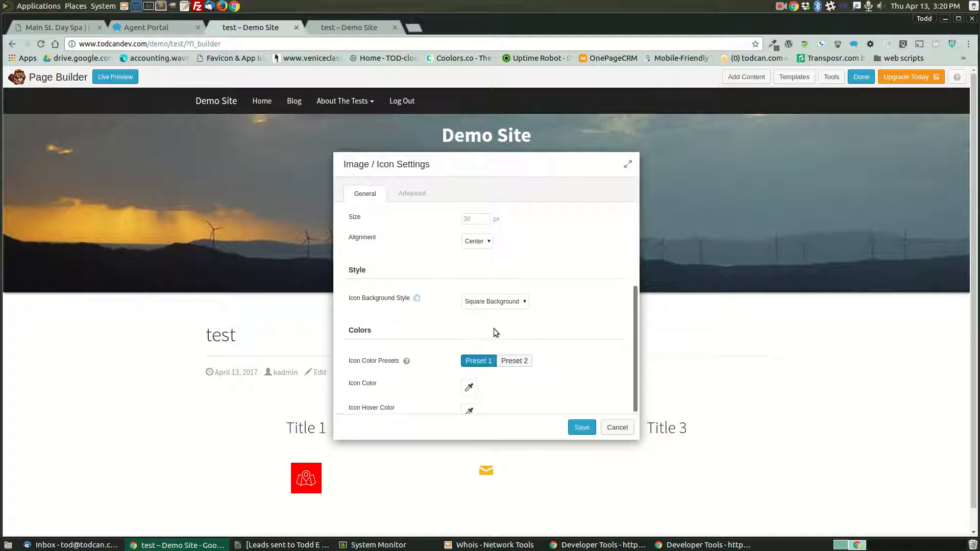
Step: Set the envelope icon's background color to red (#ff0000) and save the module
scroll(483, 374, down, 2)
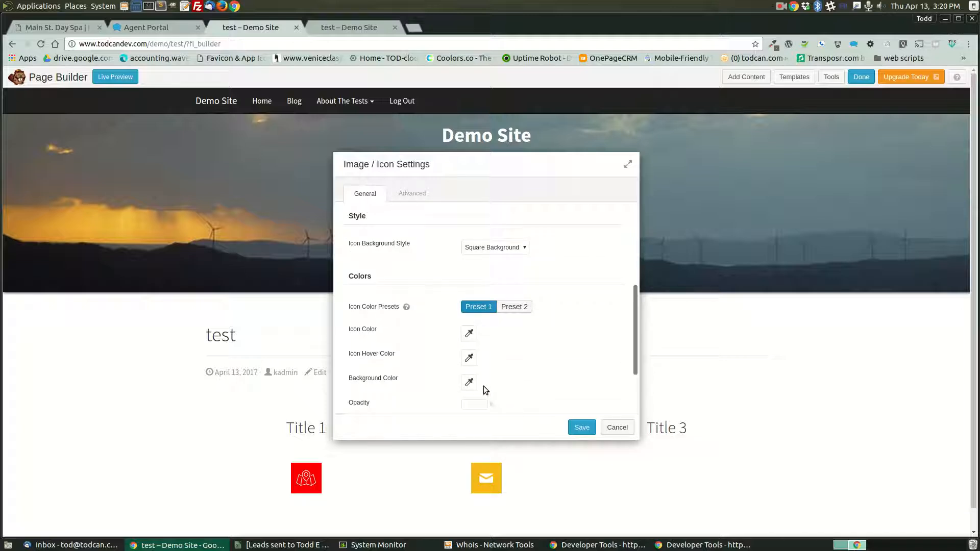
click(471, 384)
click(470, 307)
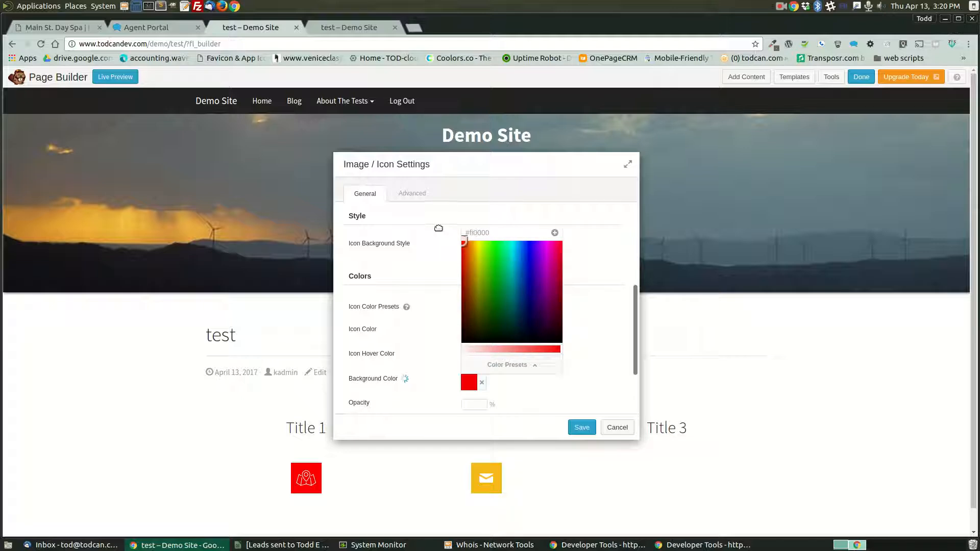
click(437, 226)
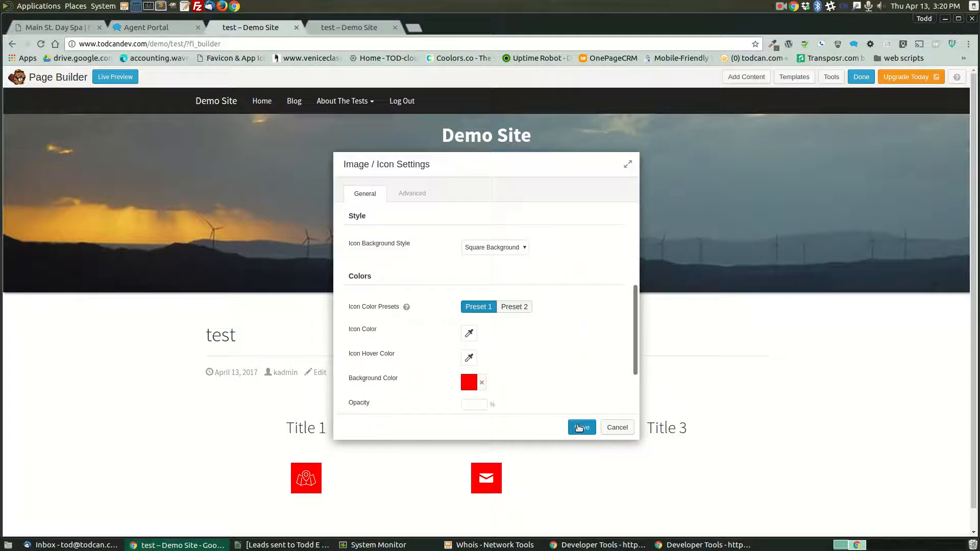
click(581, 427)
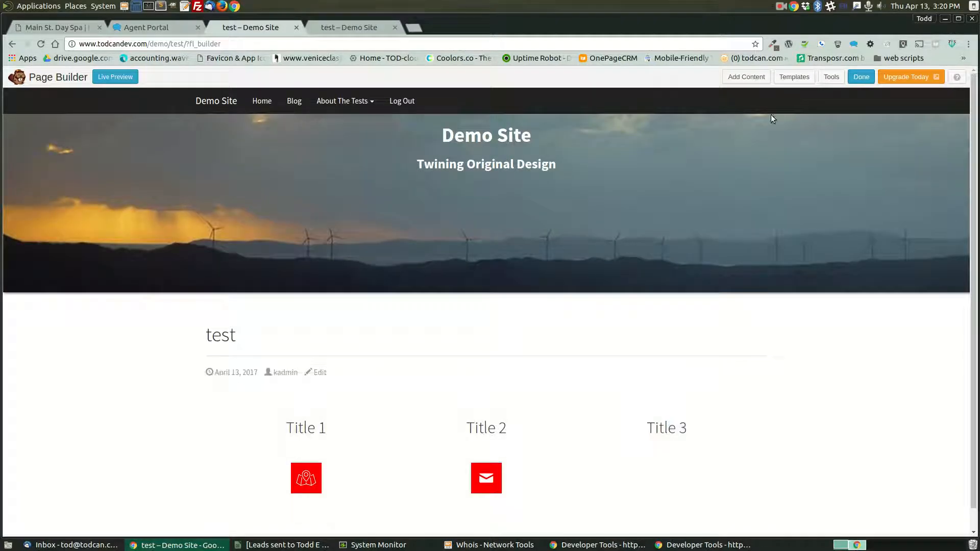
Step: Add a UABB Image / Icon module below Title 3 and replace its icon with the outlined crossed pencil and ruler
click(748, 77)
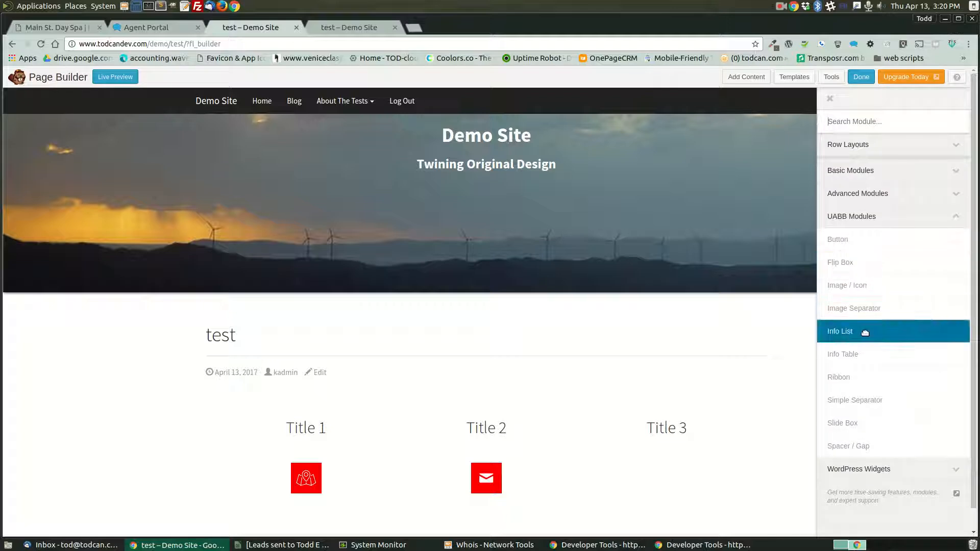
drag(843, 285, 687, 467)
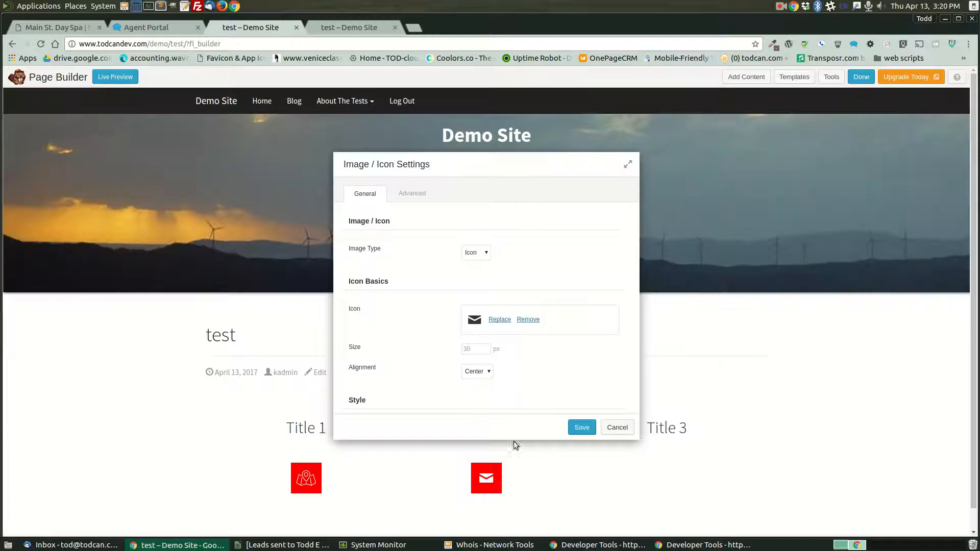
click(500, 320)
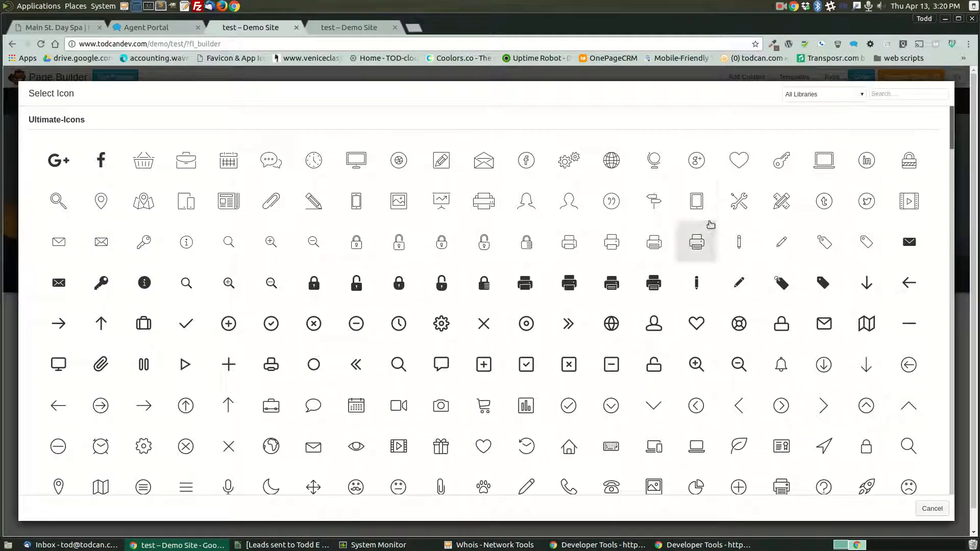
click(782, 201)
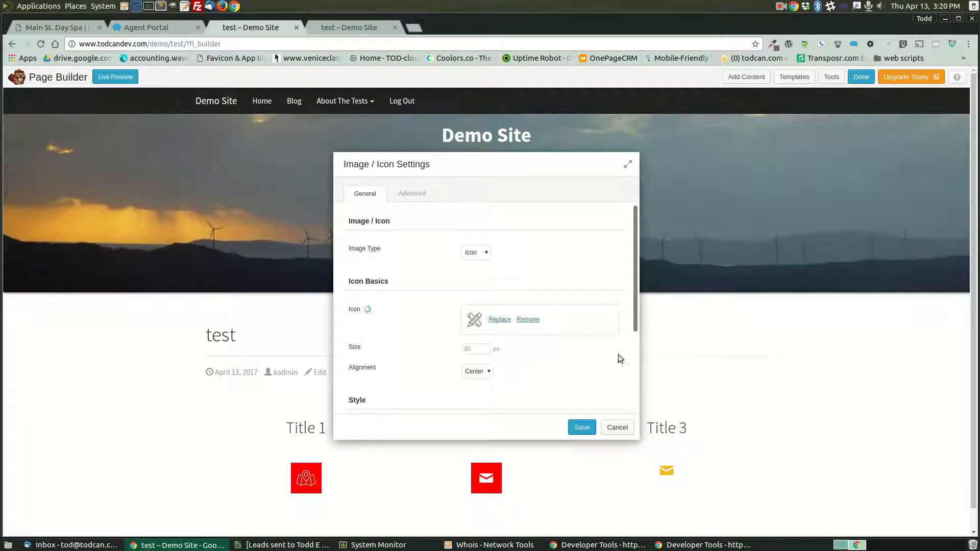
Step: Give the pencil-and-ruler icon a Square Background style with red (#ff0000) as its background color, and save the module
scroll(592, 359, down, 3)
click(501, 302)
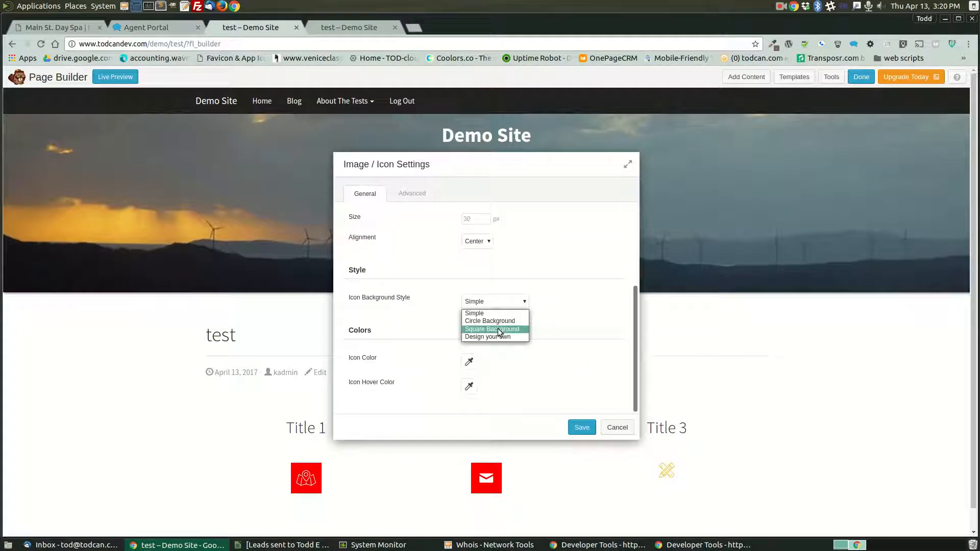
click(499, 329)
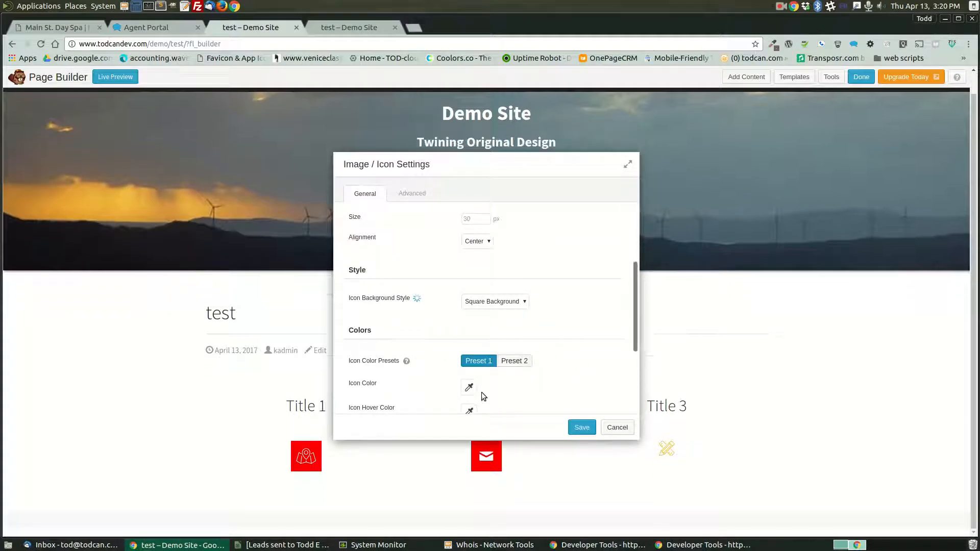
scroll(470, 391, down, 2)
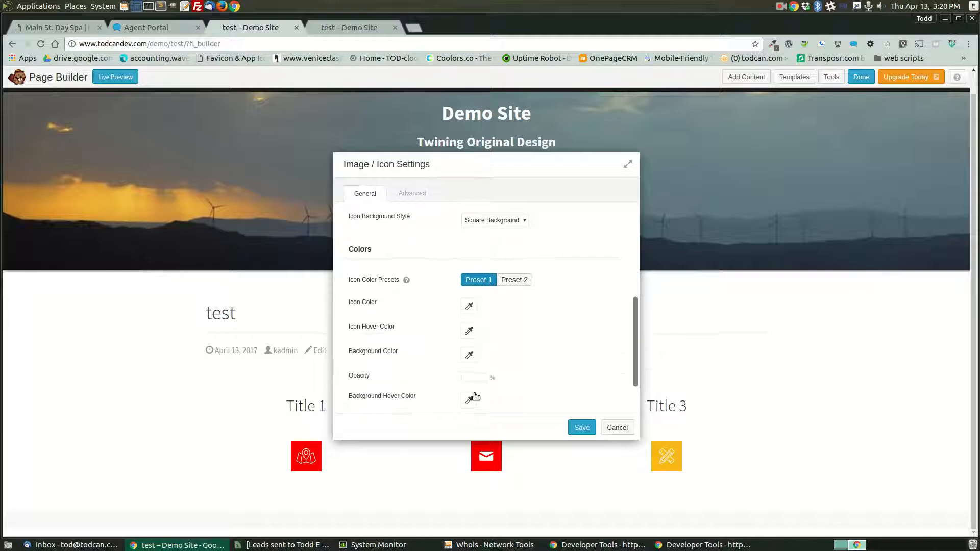
click(468, 354)
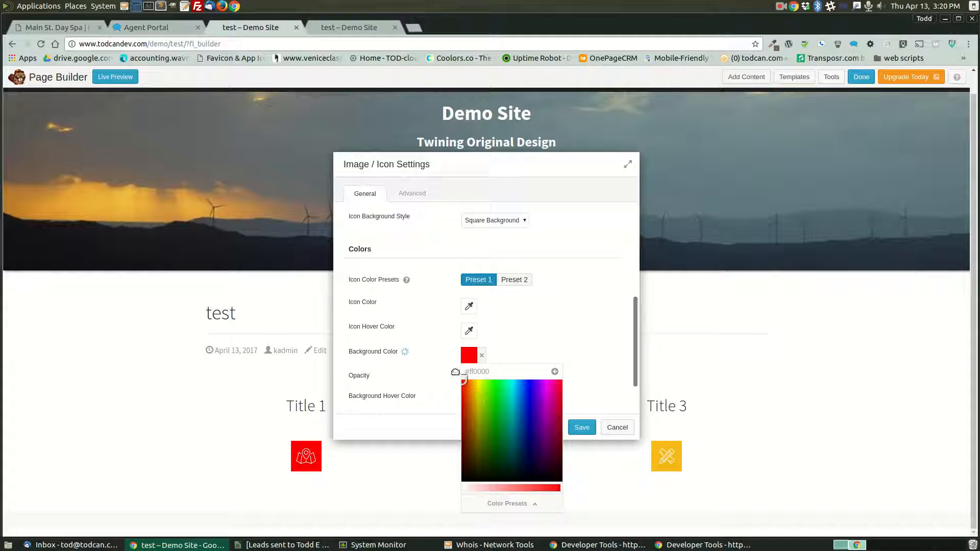
click(565, 311)
click(581, 426)
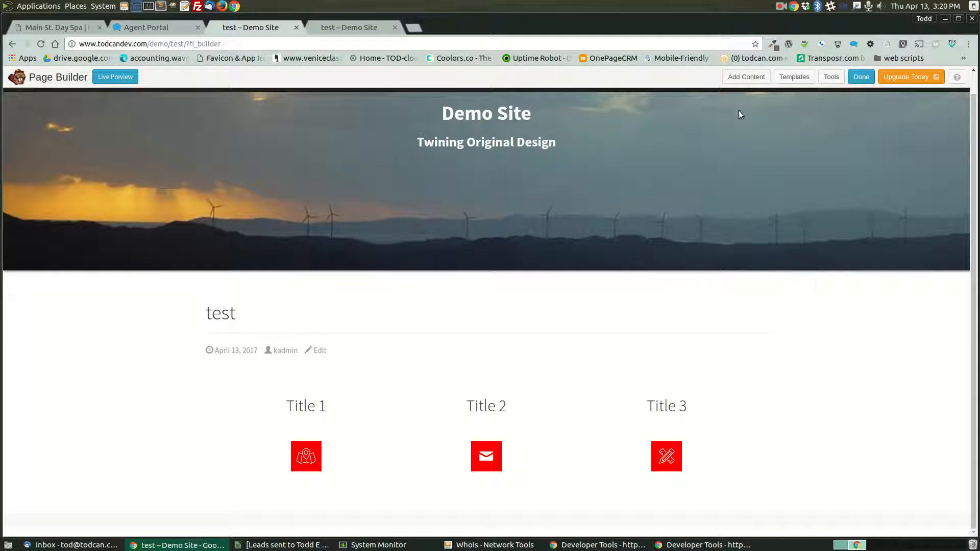
Step: Add a UABB Ribbon module directly below Title 1, turn Stitching off, keep Ribbon Shadow on, and save it
click(751, 76)
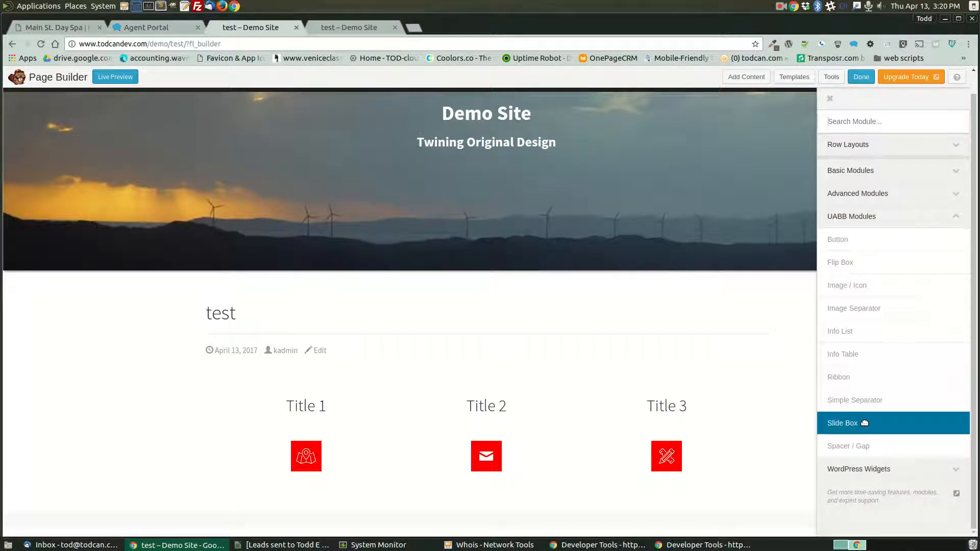
drag(865, 422, 336, 470)
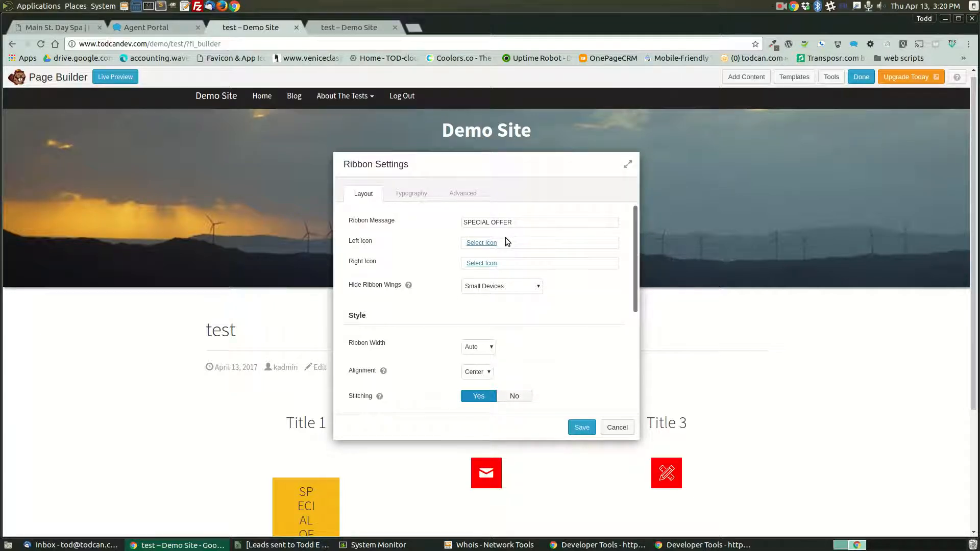
scroll(572, 307, down, 3)
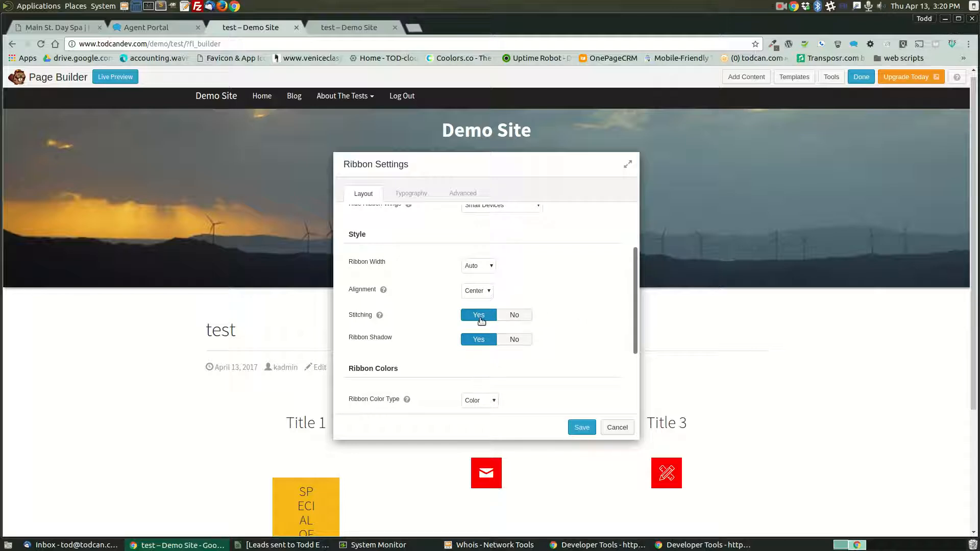
click(515, 315)
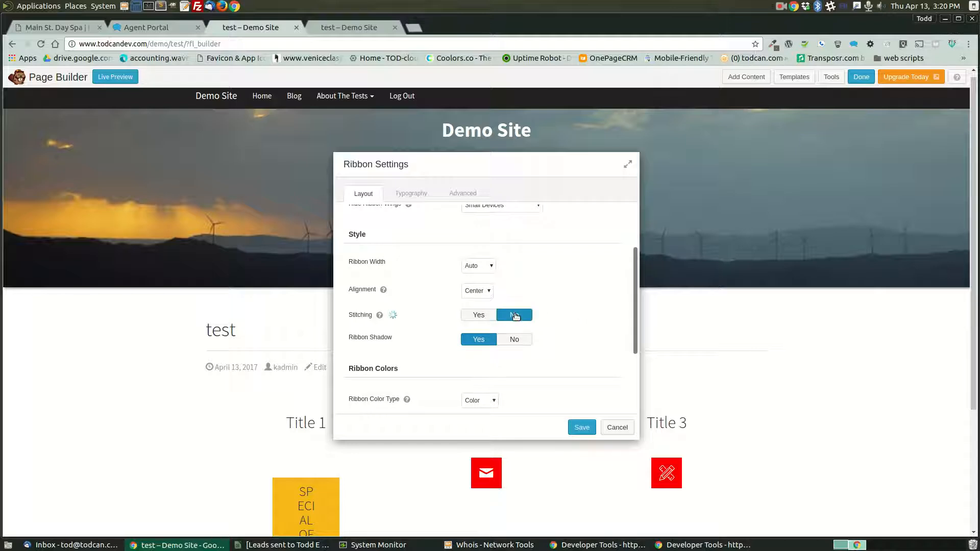
click(480, 339)
click(582, 428)
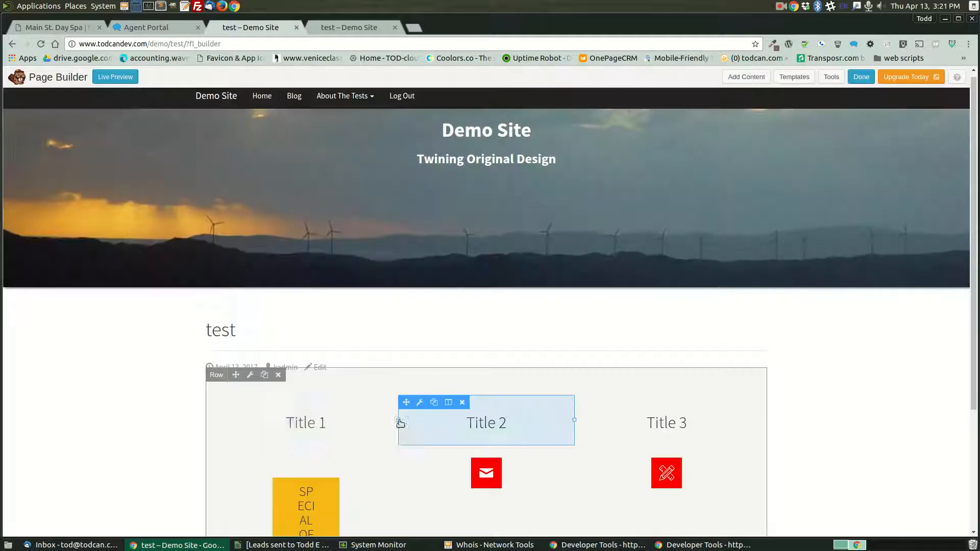
Step: Change the message of the ribbon below Title 1 to "1" and save the module
scroll(398, 405, down, 6)
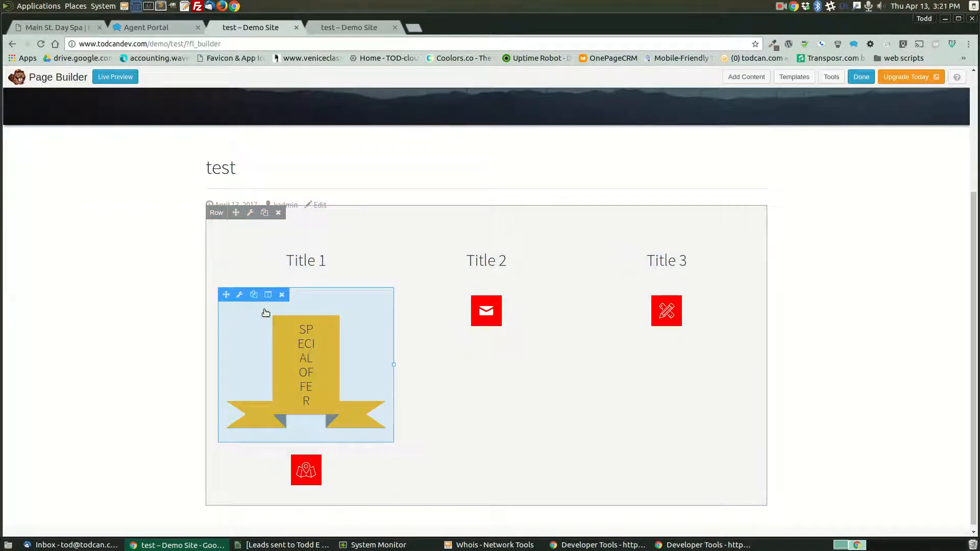
click(240, 294)
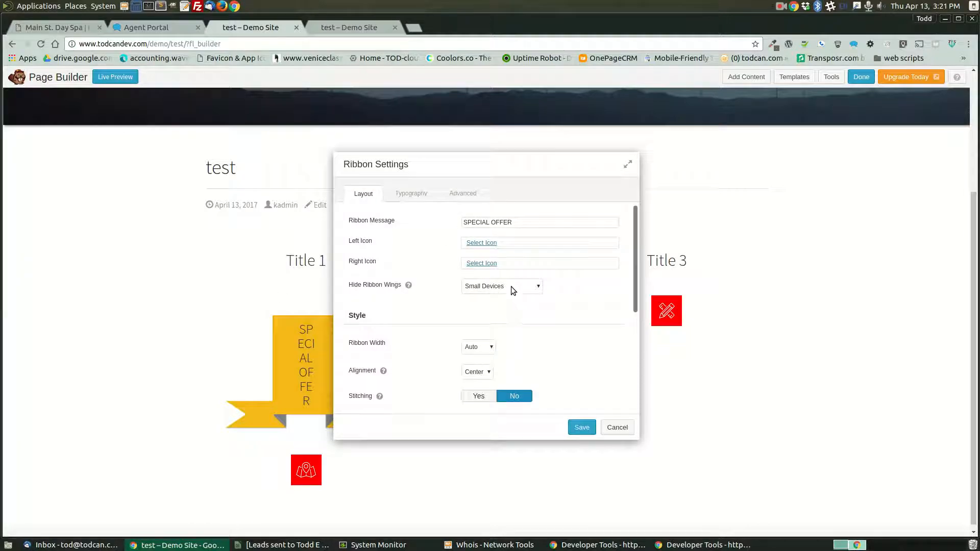
drag(513, 222, 448, 219)
text(h)
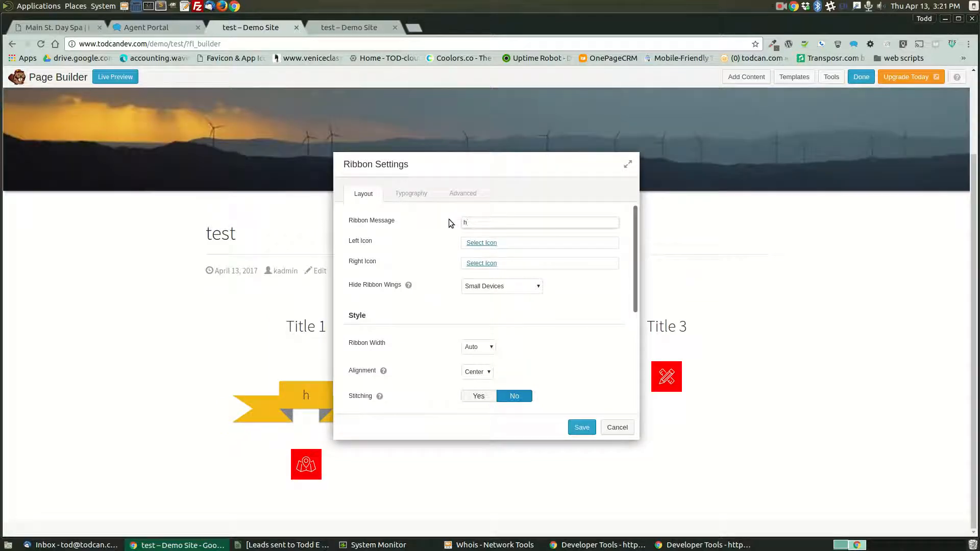
text(1)
click(582, 427)
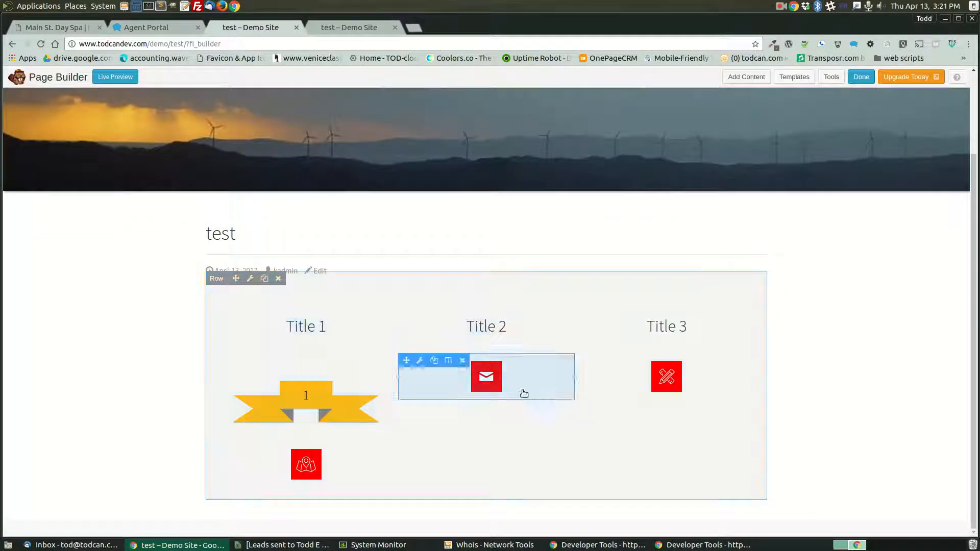
Step: Duplicate the Title 1 ribbon, move the copy directly below Title 2, set its message to "2" and save
click(254, 360)
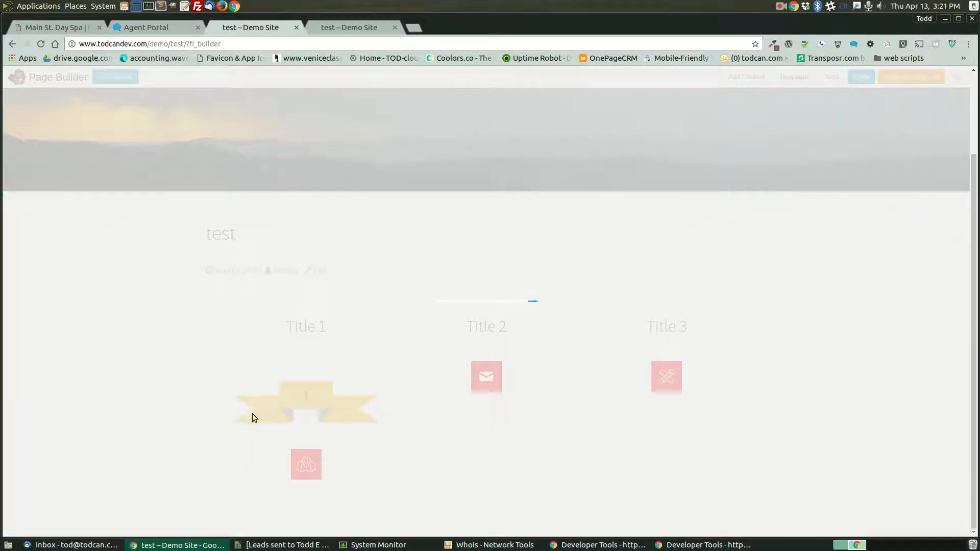
drag(225, 451, 490, 384)
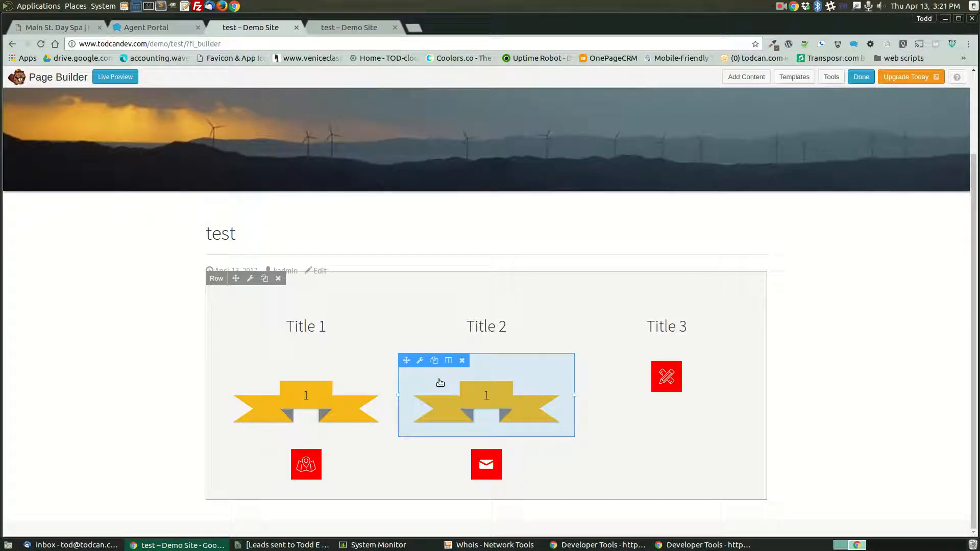
click(420, 360)
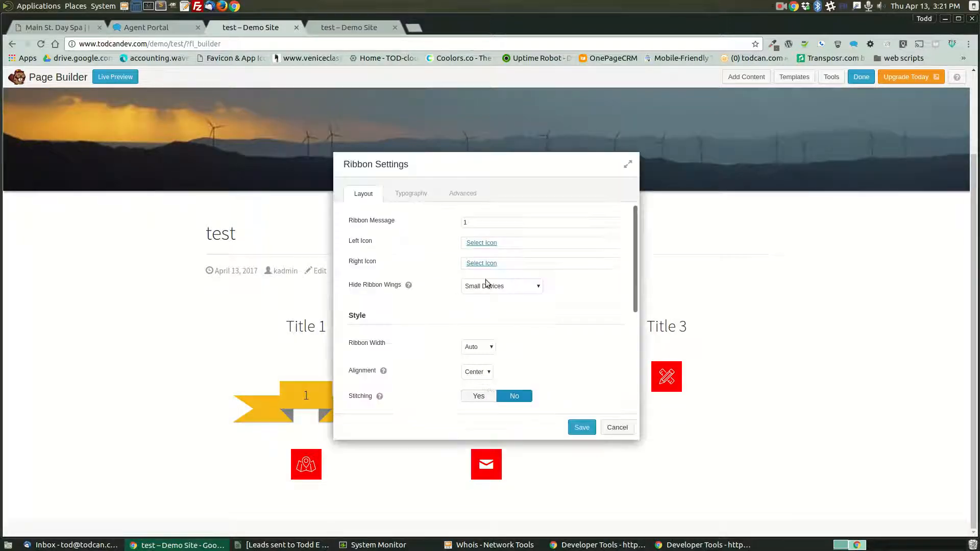
double_click(465, 222)
text(2)
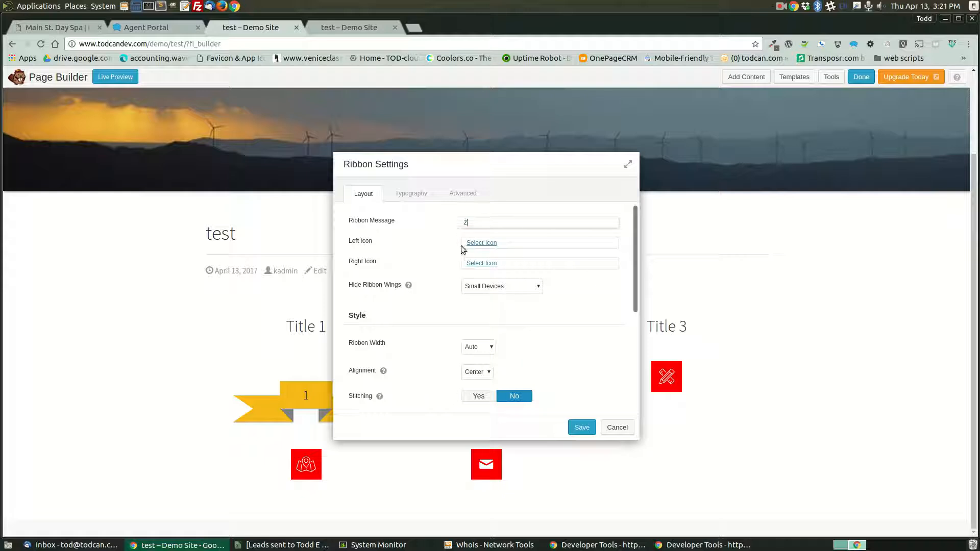
click(580, 428)
Step: Duplicate the Title 2 ribbon, move the copy directly below Title 3, set its message to "3" and save
mouse_move(488, 409)
click(434, 361)
mouse_move(405, 447)
mouse_down()
mouse_move(626, 365)
mouse_move(663, 363)
mouse_up()
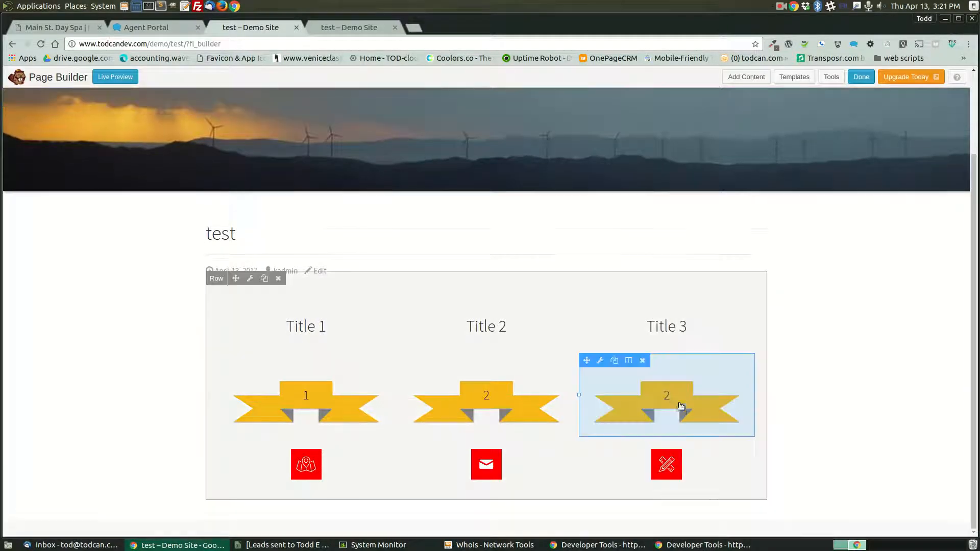
click(600, 360)
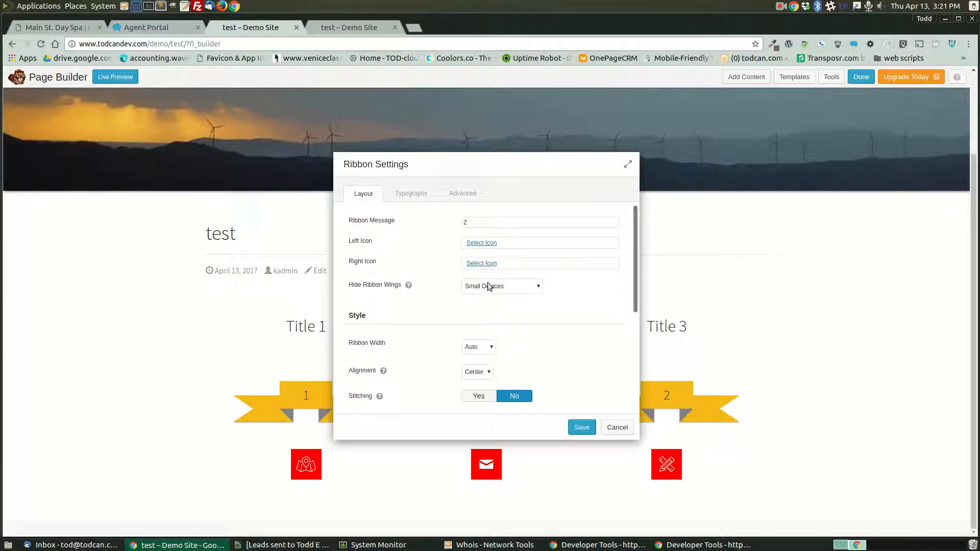
drag(470, 221, 459, 221)
text(3)
click(582, 426)
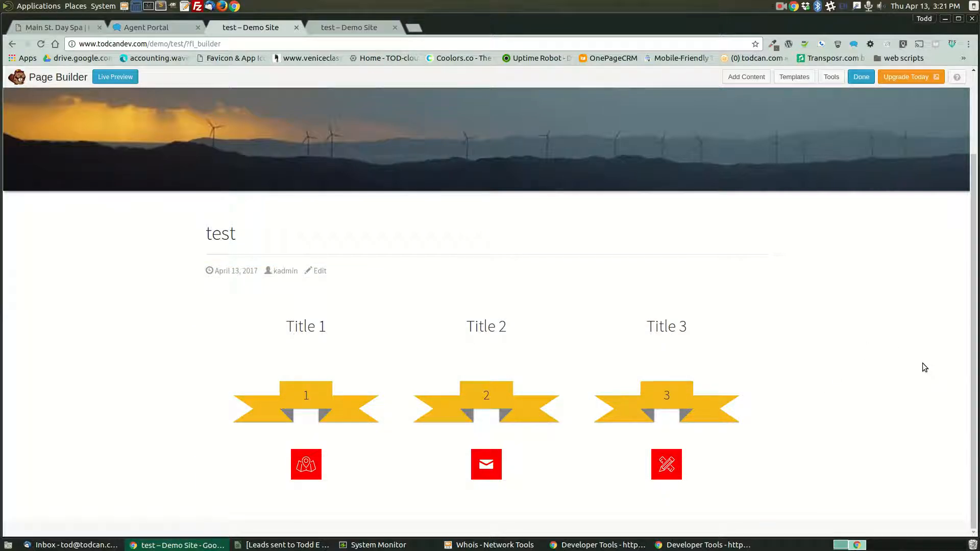
Step: Finish editing and publish the changes to the test page
click(867, 78)
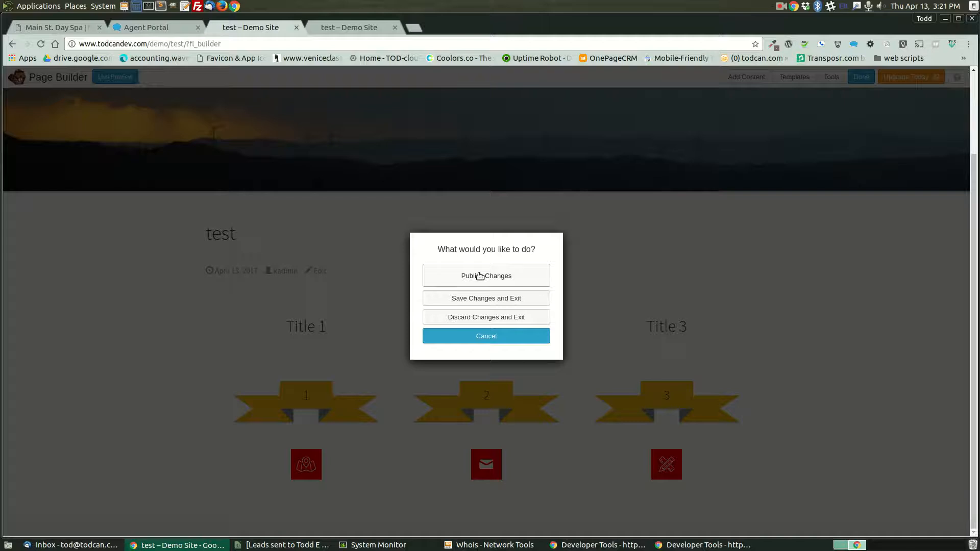
click(480, 276)
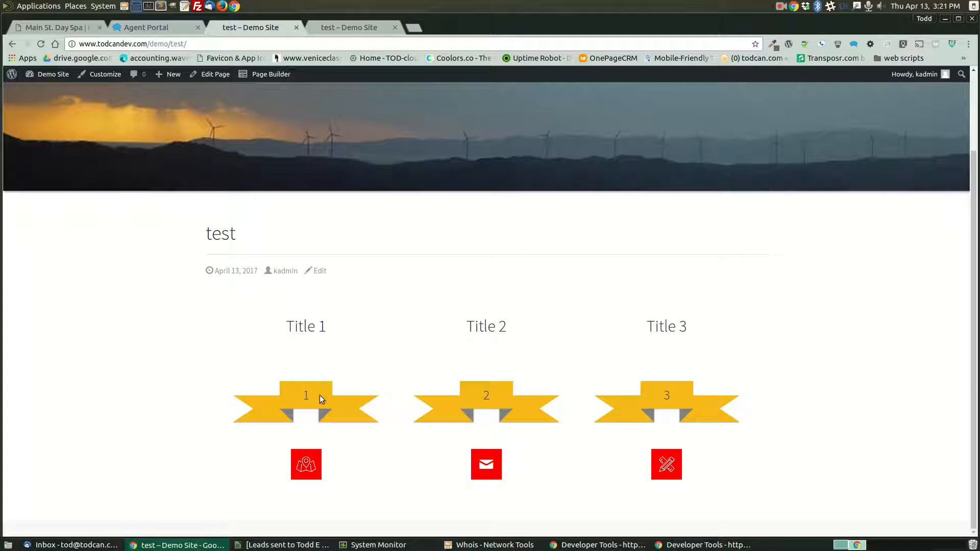
Step: Examine the published three-column layout in the browser's responsive device view at phone width (396) and desktop width (1608)
right_click(420, 322)
click(449, 455)
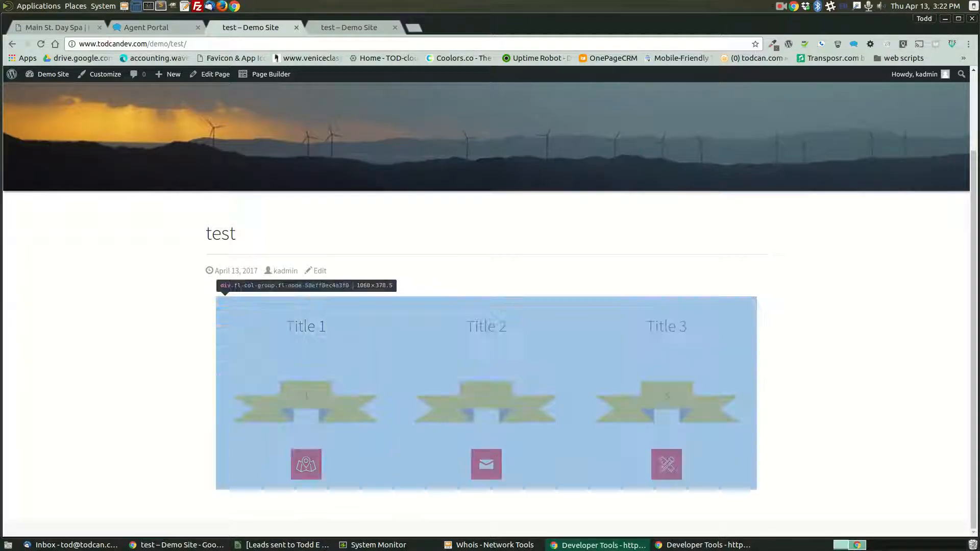
key(ctrl+shift+m)
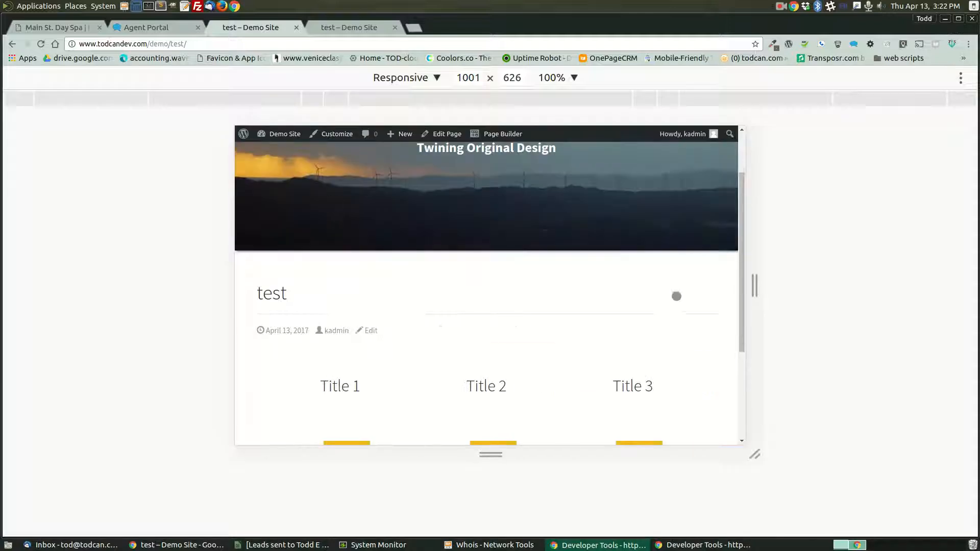
scroll(646, 280, down, 3)
drag(755, 283, 602, 285)
scroll(602, 291, down, 4)
scroll(586, 290, down, 8)
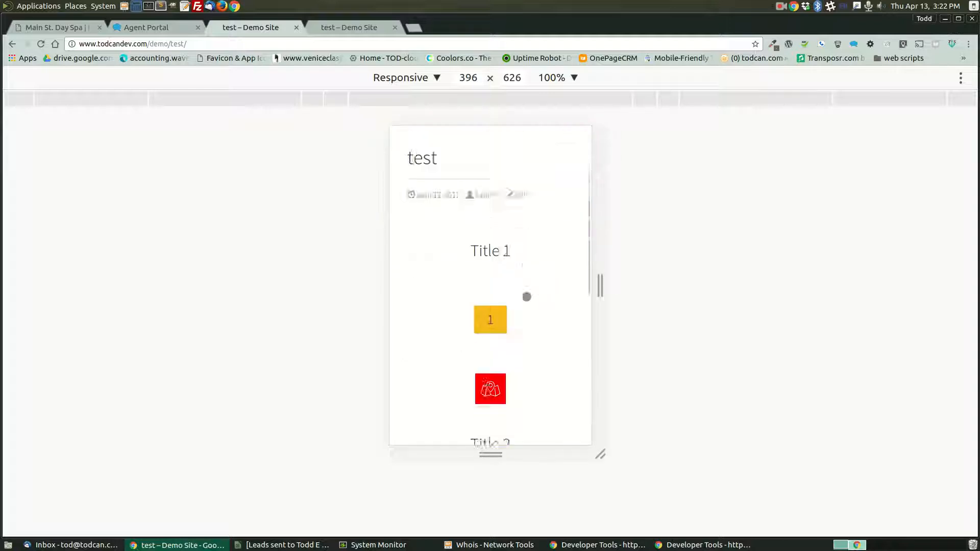
drag(599, 285, 909, 284)
scroll(560, 312, down, 3)
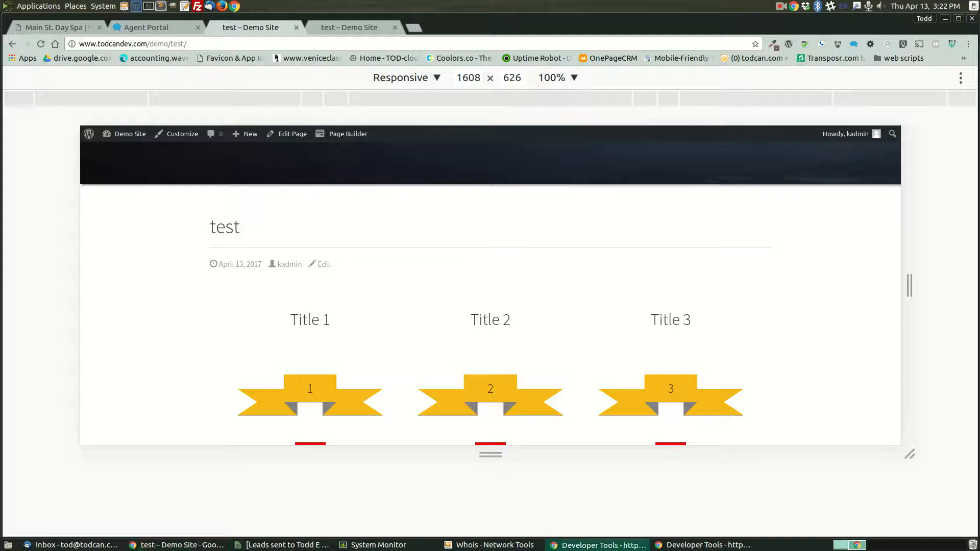
key(ctrl+shift+m)
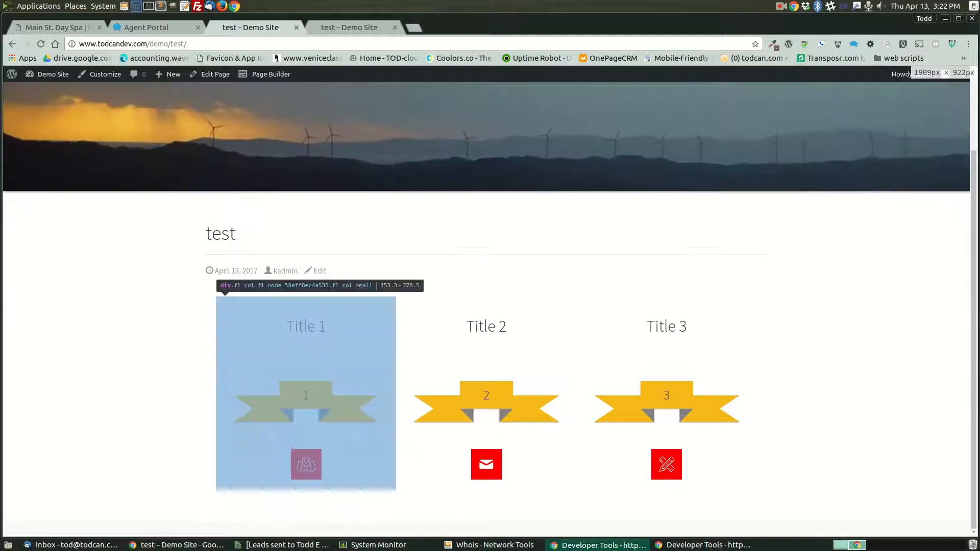
Step: Reopen the test page in Page Builder and delete the ribbon modules below Title 1, Title 2 and Title 3
click(265, 75)
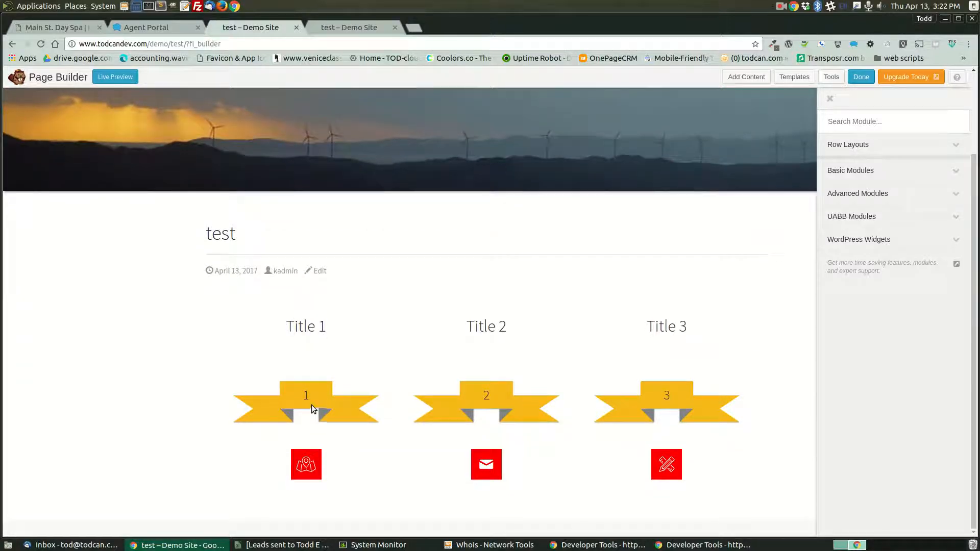
mouse_move(464, 395)
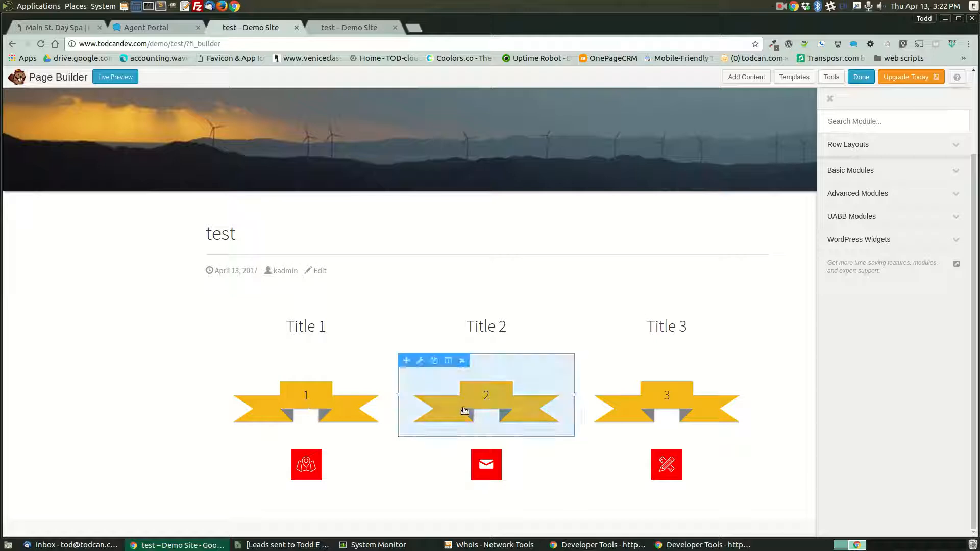
click(462, 362)
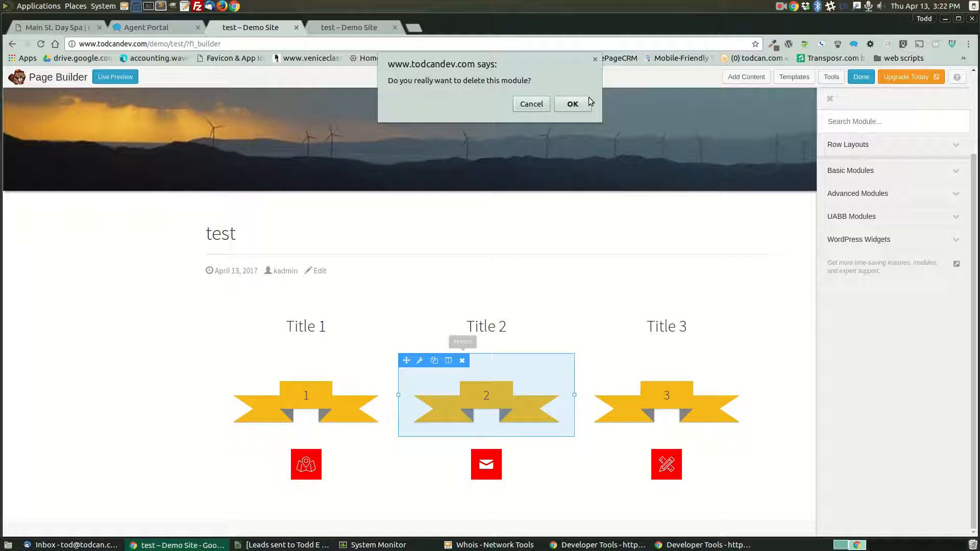
click(572, 104)
mouse_move(284, 388)
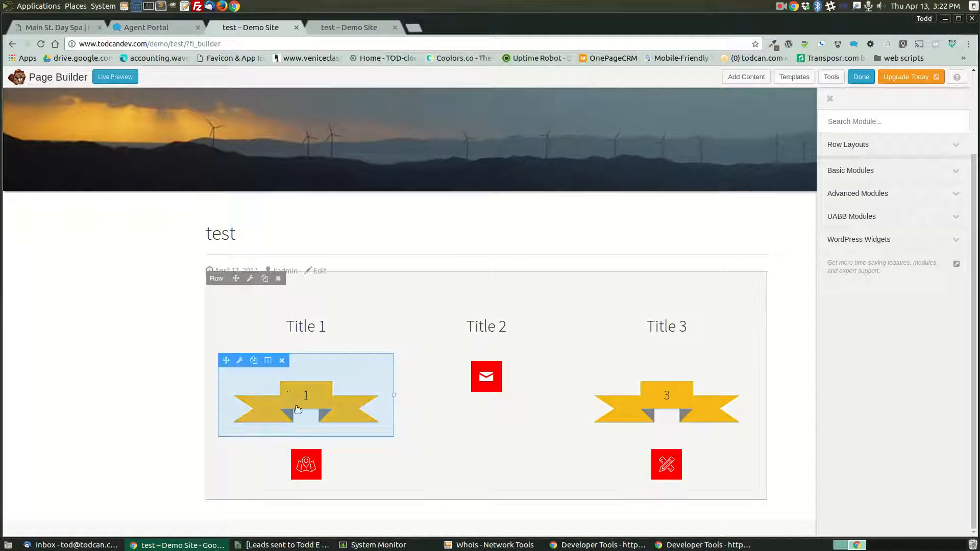
click(283, 361)
click(572, 118)
mouse_move(664, 391)
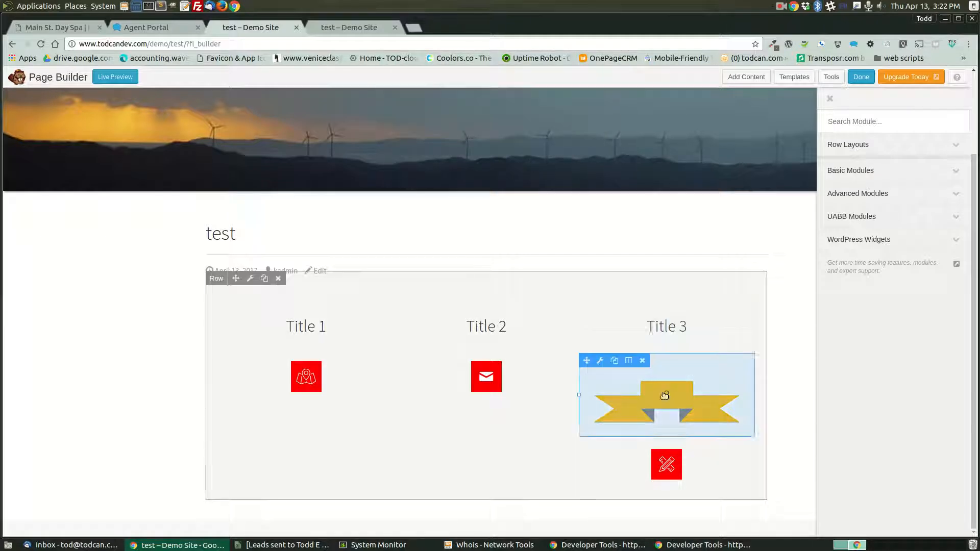
click(642, 360)
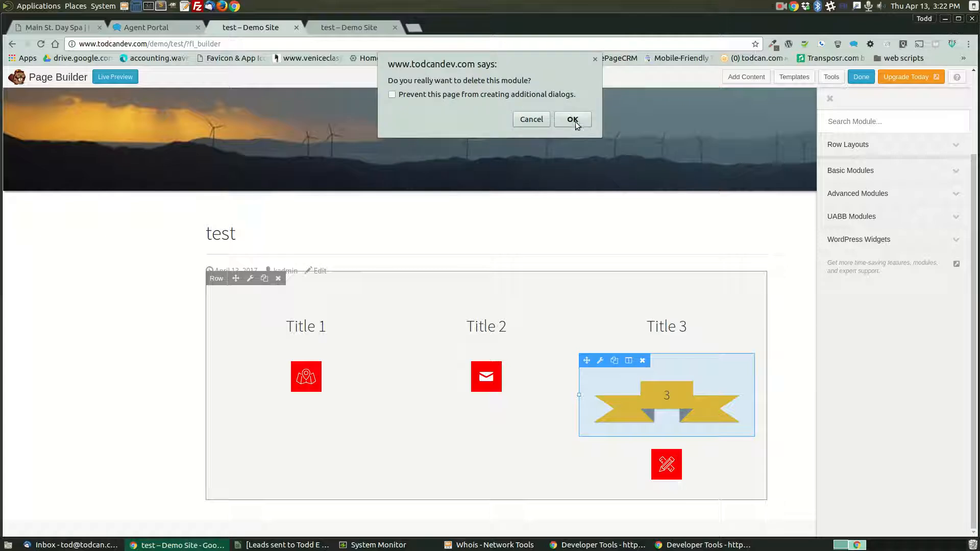
click(572, 119)
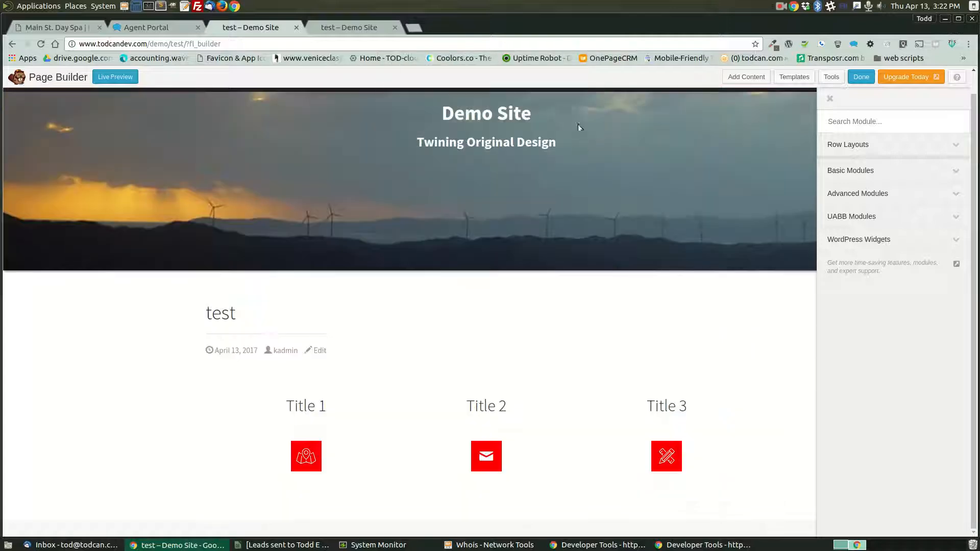
Step: Add a basic Photo module between Title 1 and the map icon, using the Big Sur beach photo from the Media Library
click(871, 174)
drag(863, 240, 341, 462)
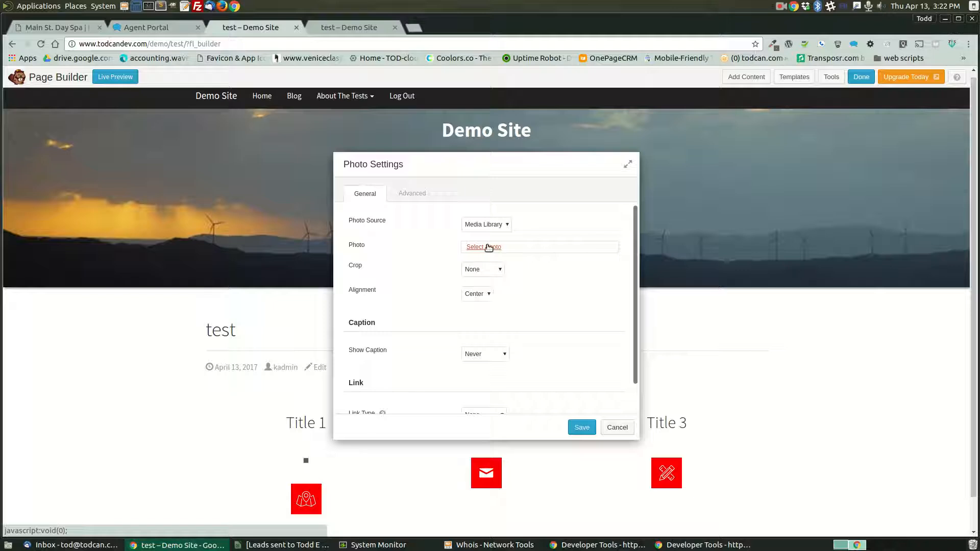
click(504, 226)
click(503, 228)
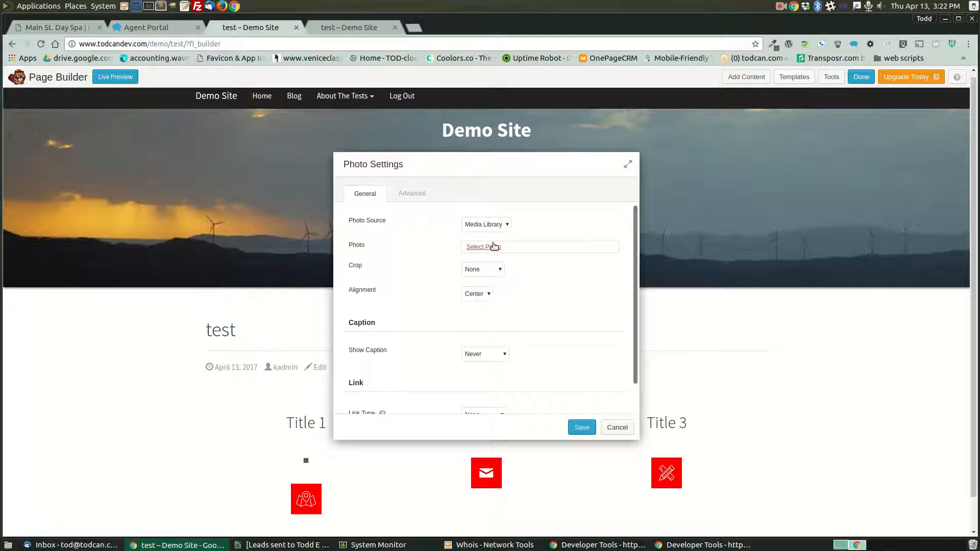
click(489, 246)
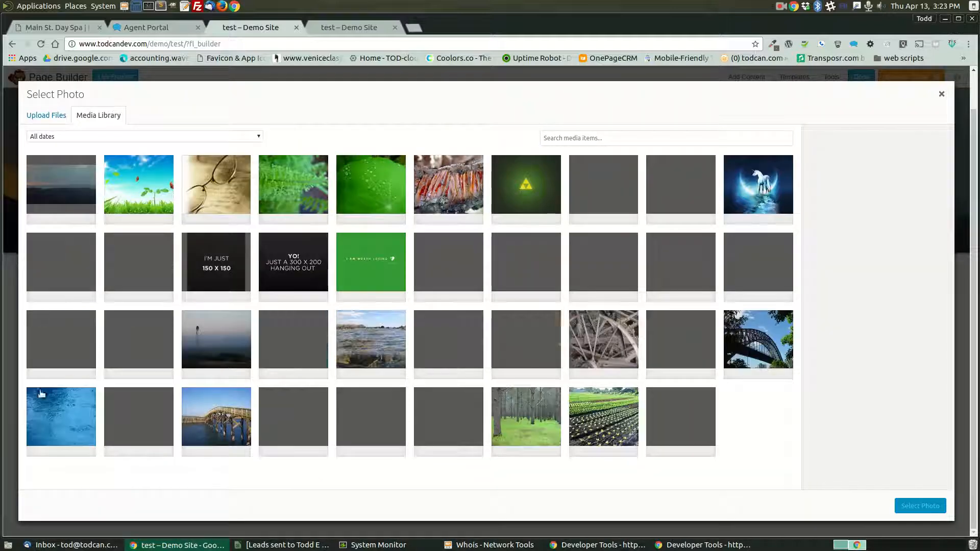
click(289, 365)
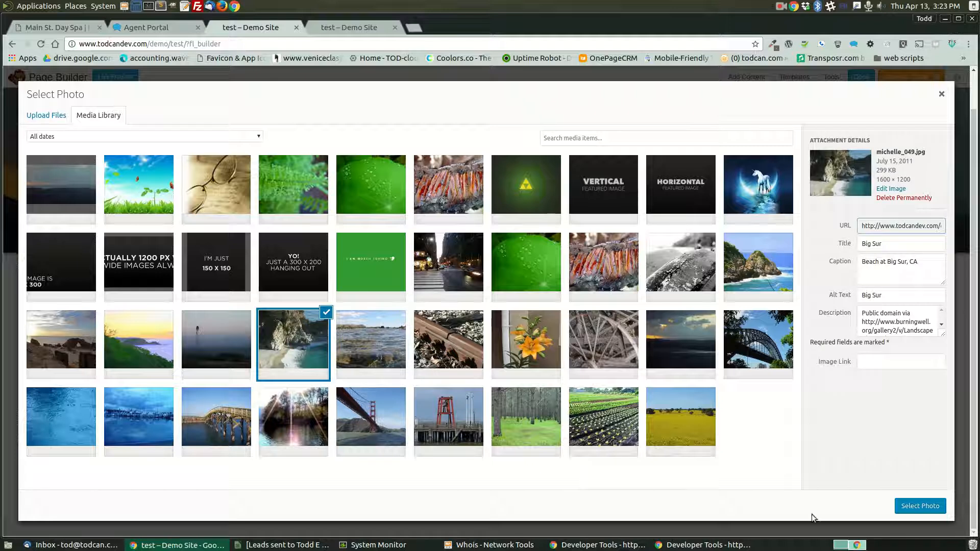
click(917, 508)
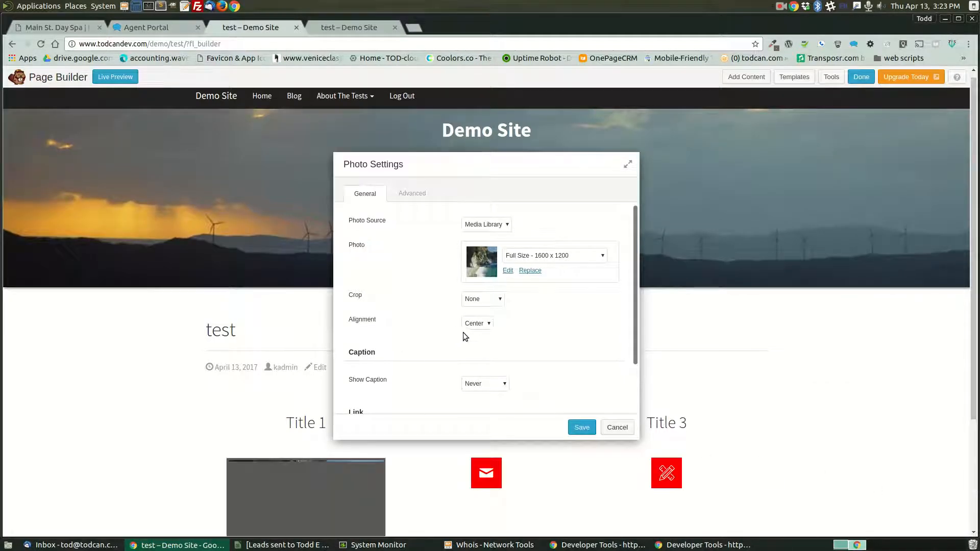
Step: Set the Big Sur photo's crop to Circle and save the module
click(495, 300)
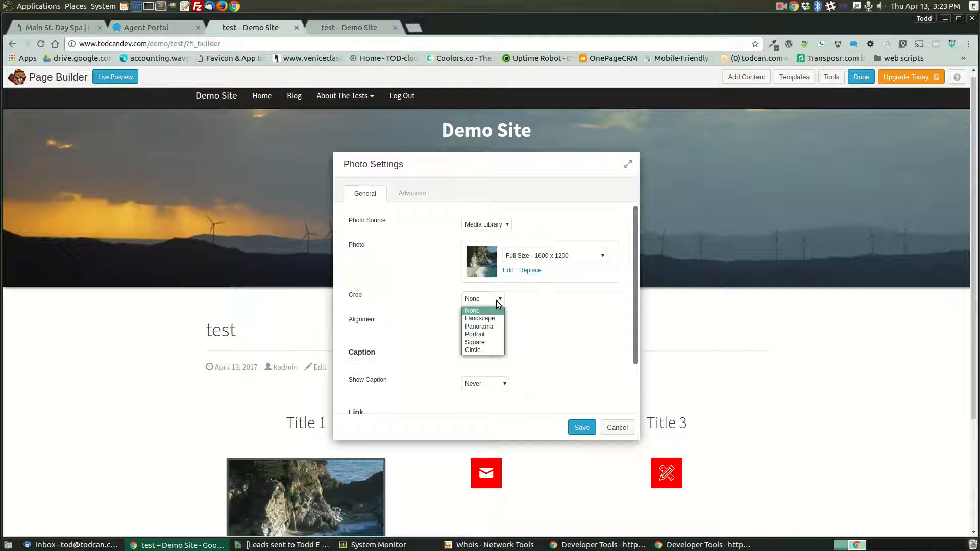
click(438, 318)
click(490, 301)
click(486, 350)
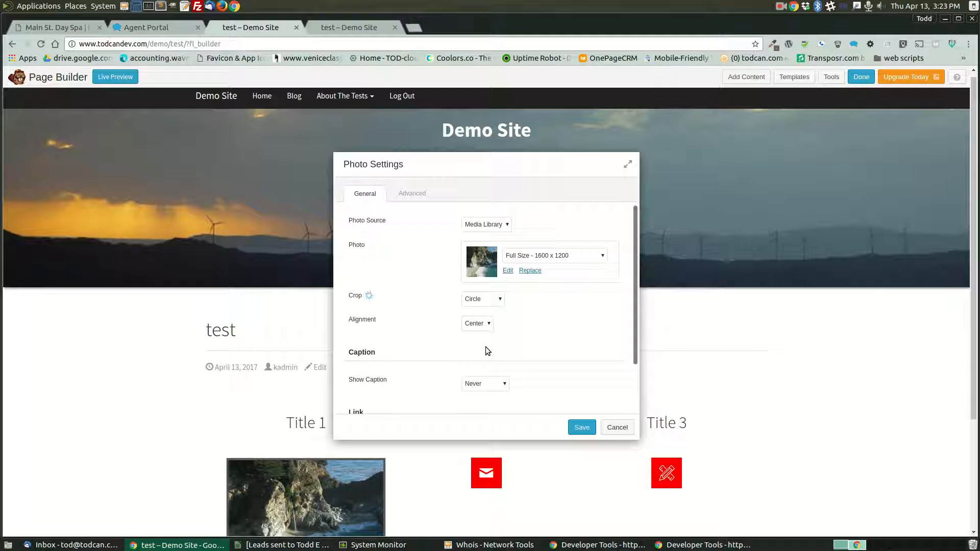
click(581, 428)
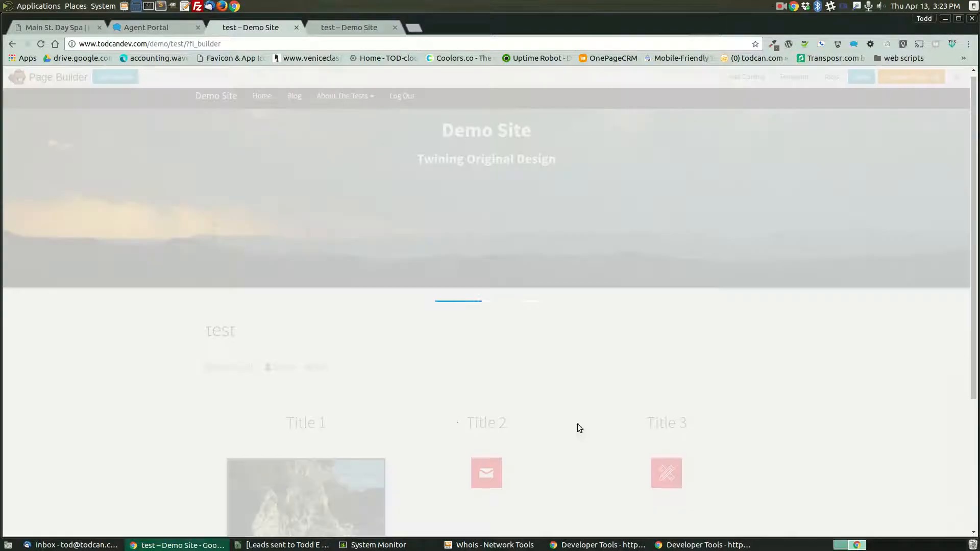
Step: Review the general settings of the photo below Title 1 and save the module without changes
scroll(335, 364, down, 1)
scroll(335, 364, down, 3)
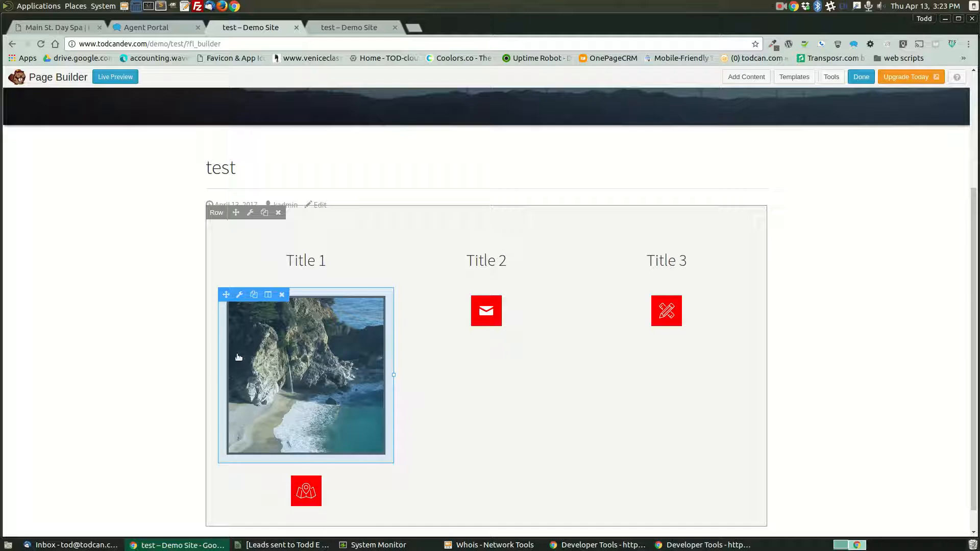
click(239, 296)
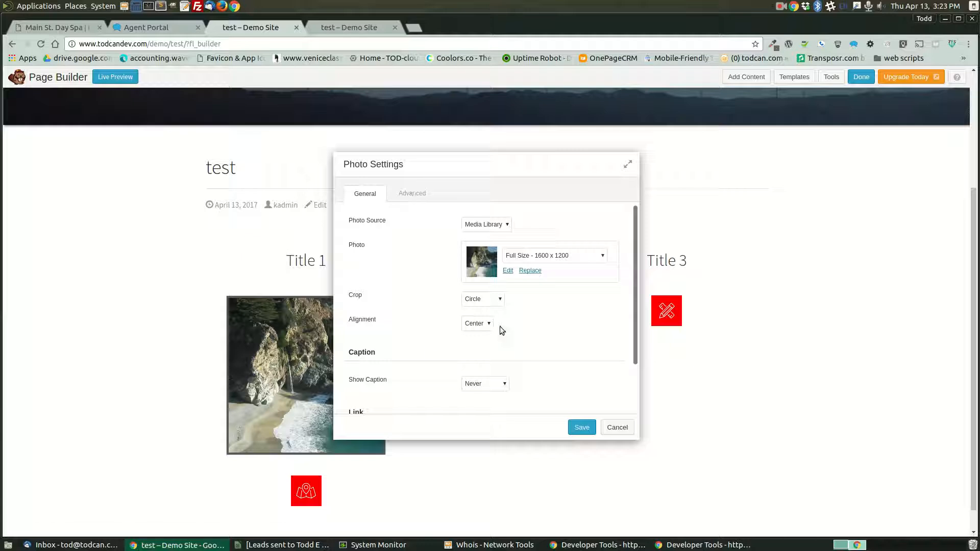
scroll(520, 348, down, 2)
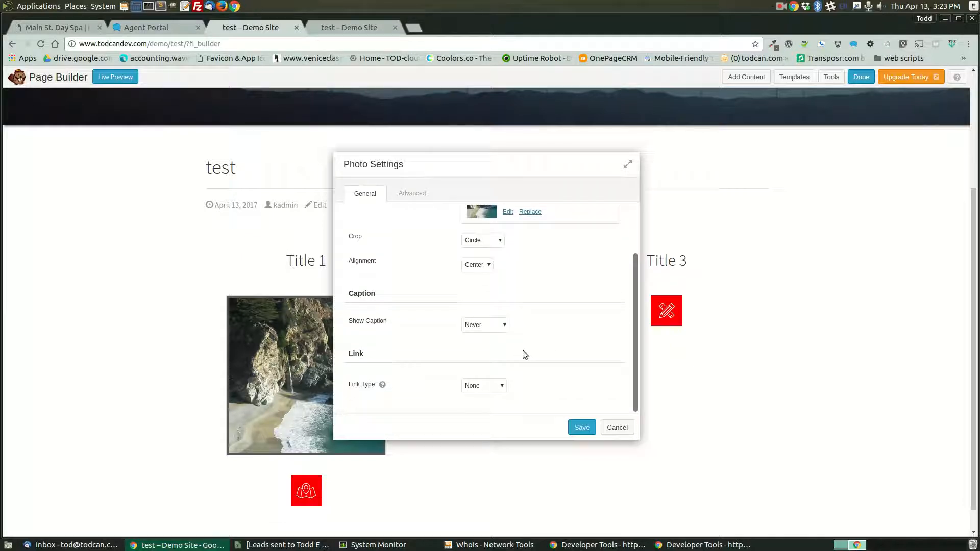
click(581, 428)
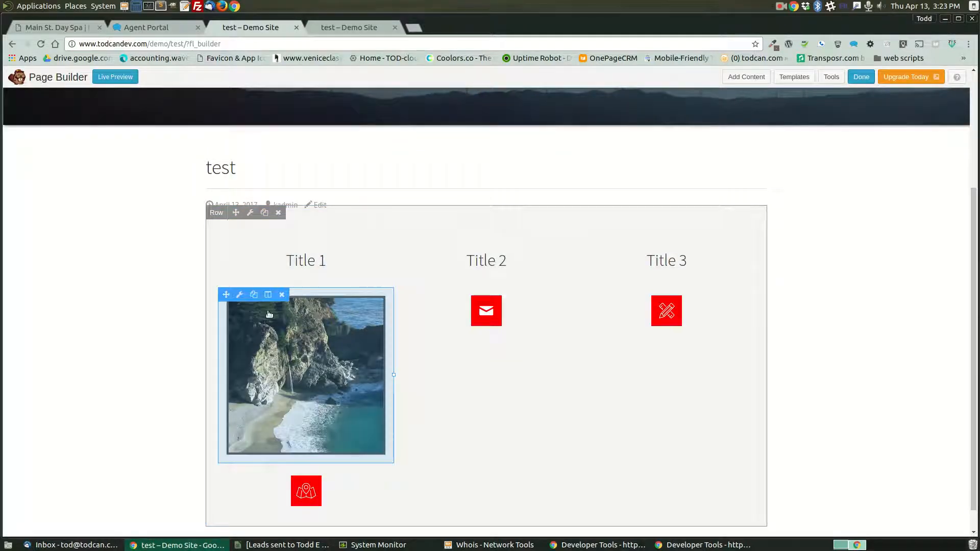
Step: Duplicate the Title 1 photo and place one copy above the icon in each of the Title 2 and Title 3 columns
click(254, 295)
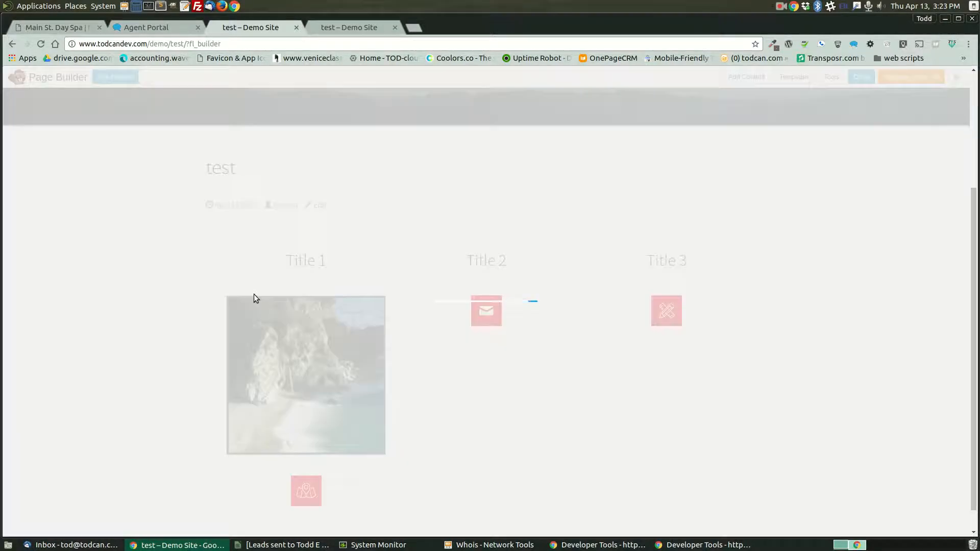
drag(226, 475, 497, 338)
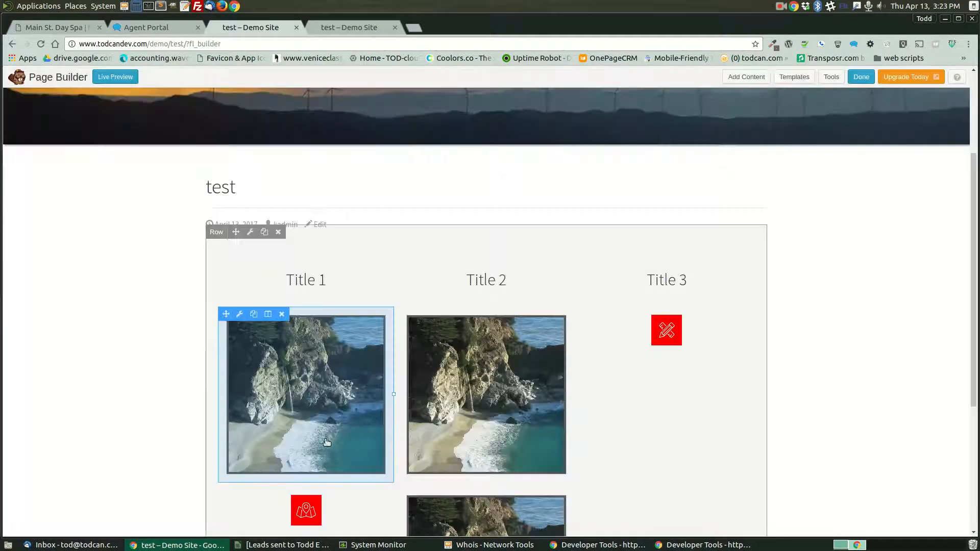
drag(407, 493, 673, 332)
Step: Publish the page changes and view the three photos on the live test page
click(861, 78)
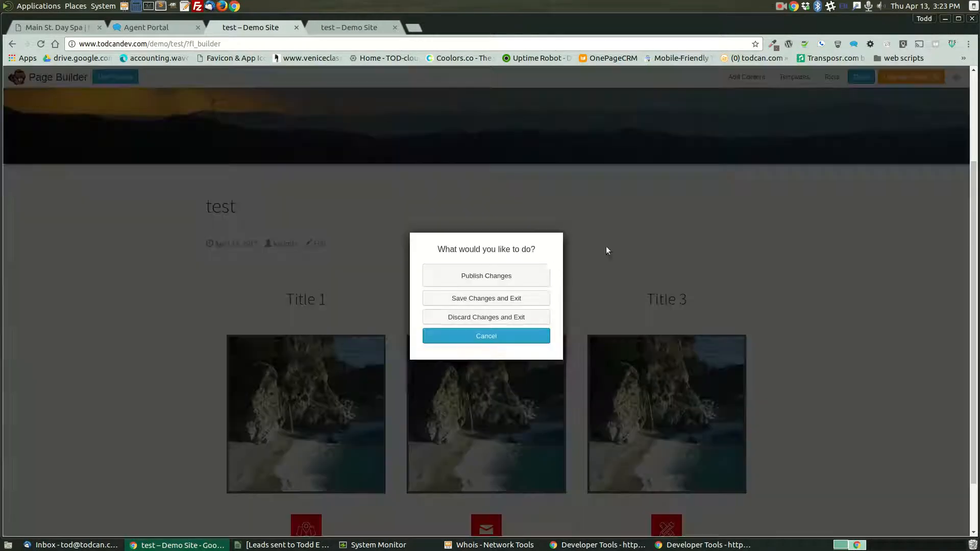
click(527, 267)
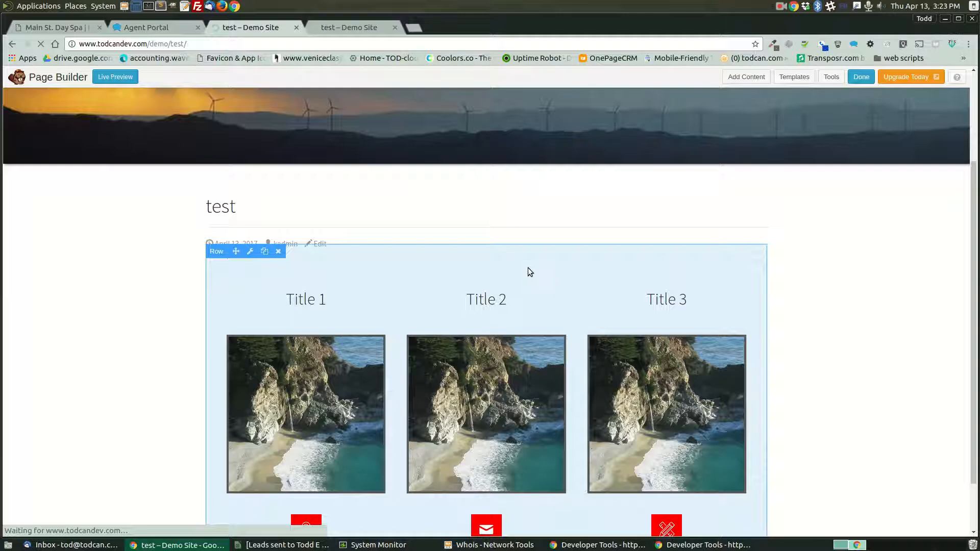
scroll(844, 296, down, 3)
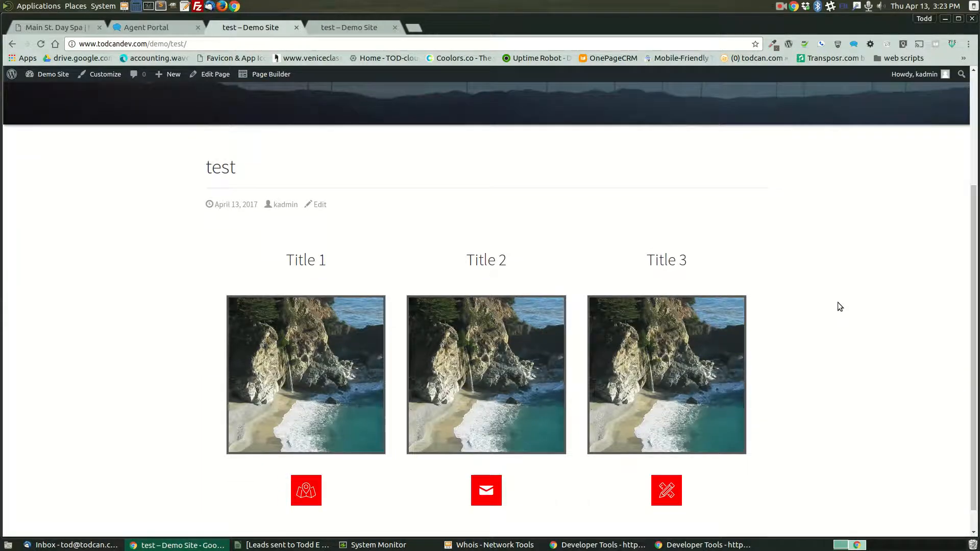
scroll(837, 302, down, 1)
scroll(358, 230, up, 1)
Step: Reopen the test page in Page Builder, set the Title 1 photo's crop to None and save the module
click(271, 74)
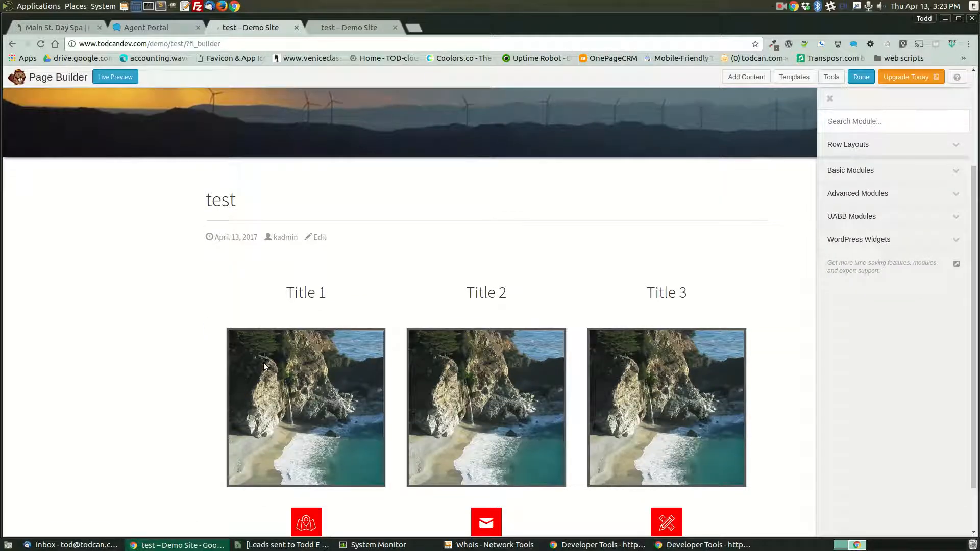
scroll(262, 367, down, 1)
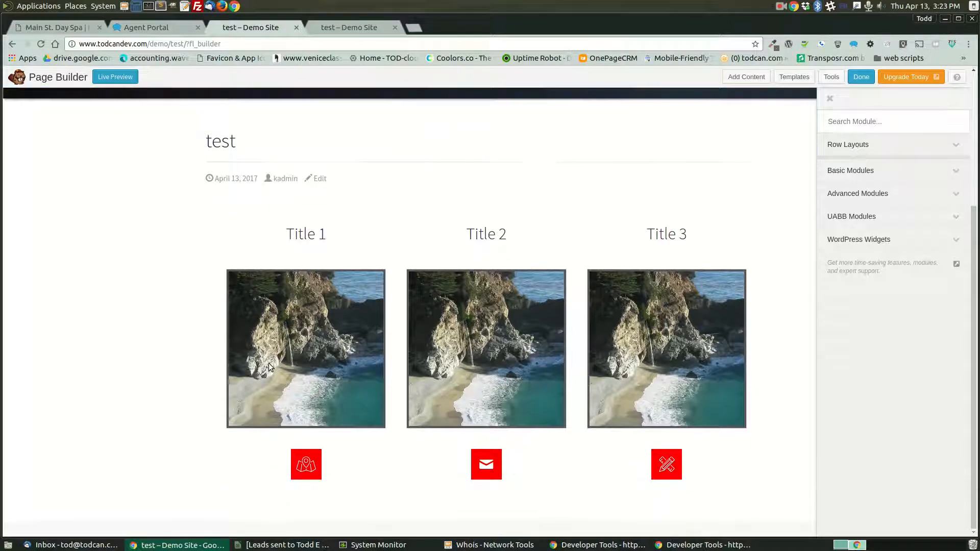
click(240, 268)
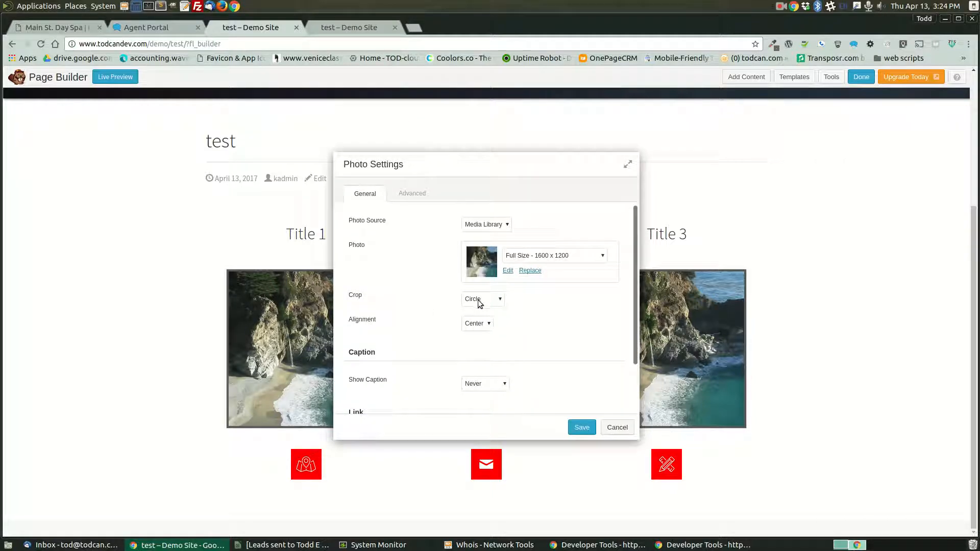
click(477, 299)
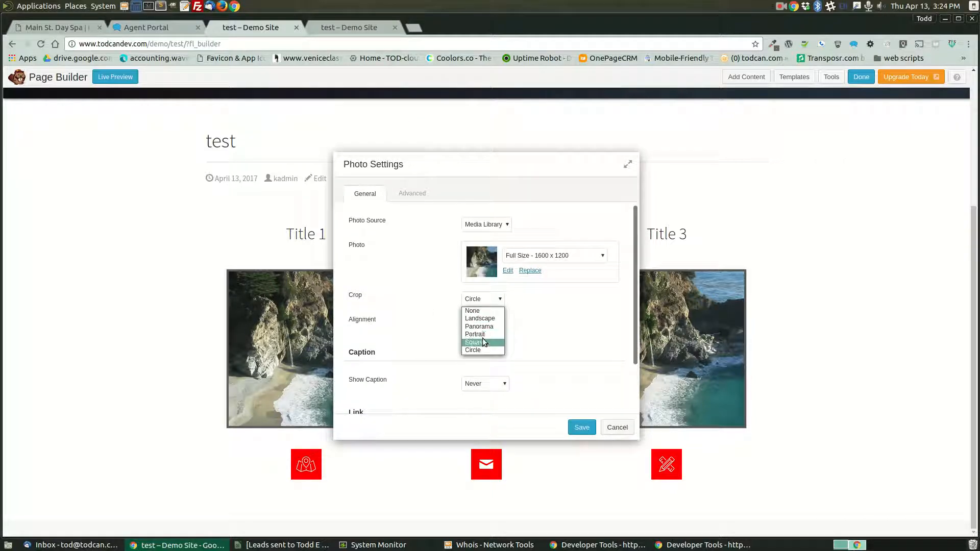
click(482, 311)
click(590, 430)
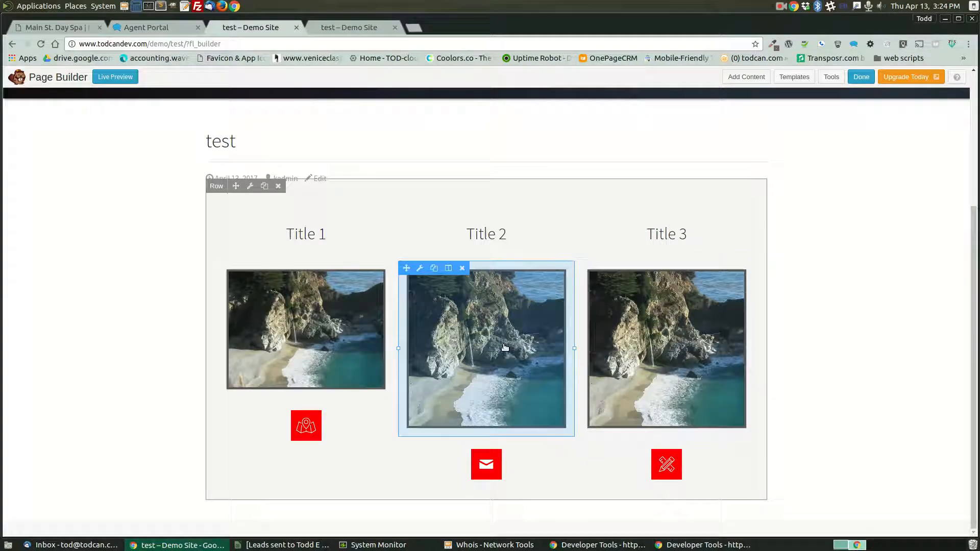
Step: Set the Title 2 photo's crop to None and save the module
click(419, 269)
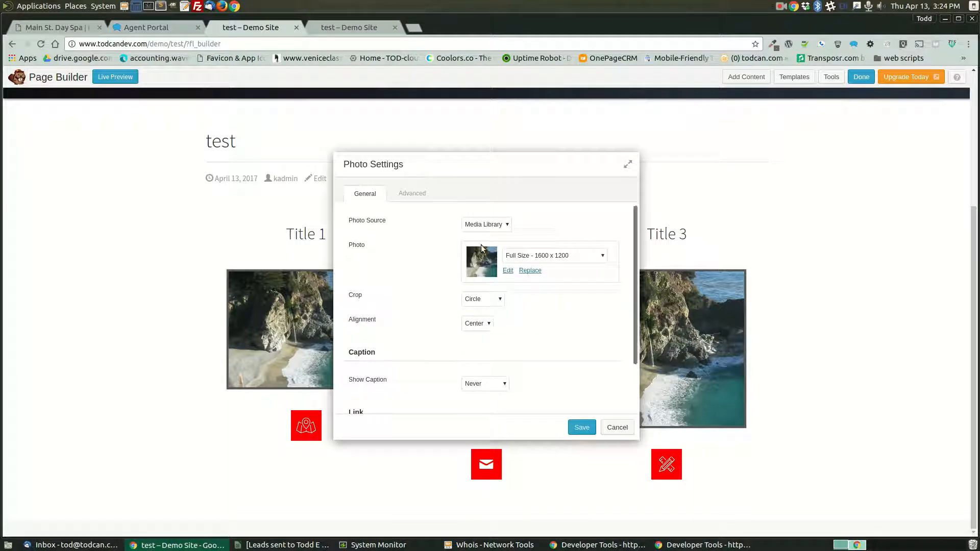
click(483, 299)
click(472, 309)
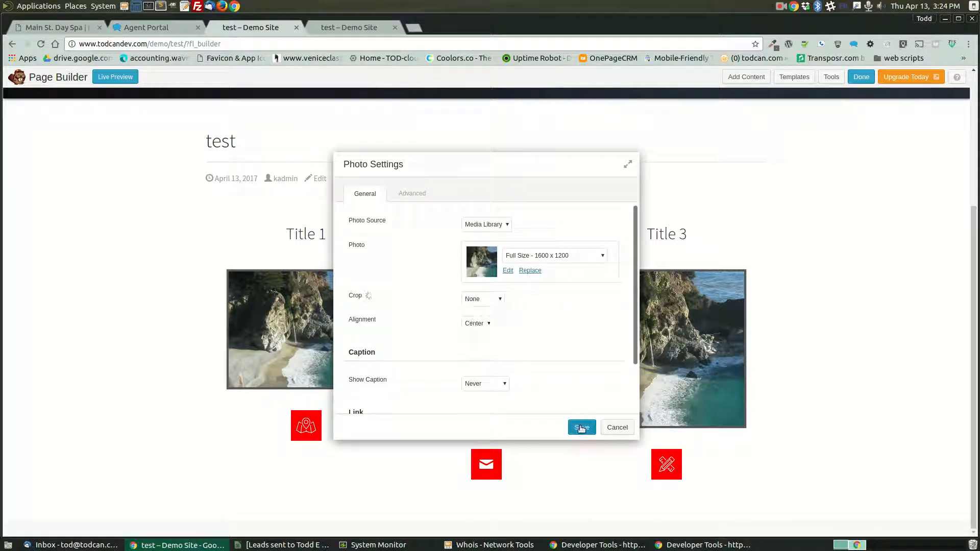
click(581, 428)
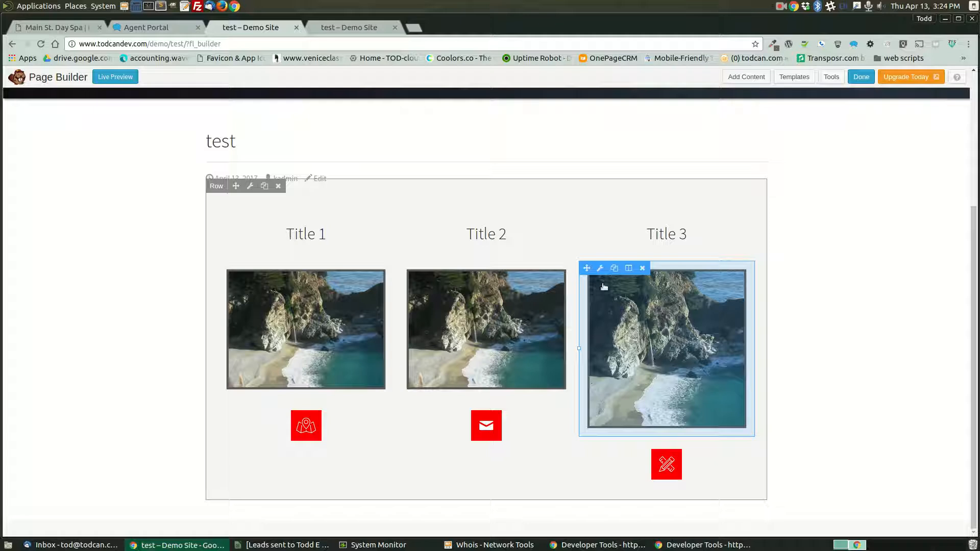
Step: Set the Title 3 photo's crop to None and save the module
click(602, 268)
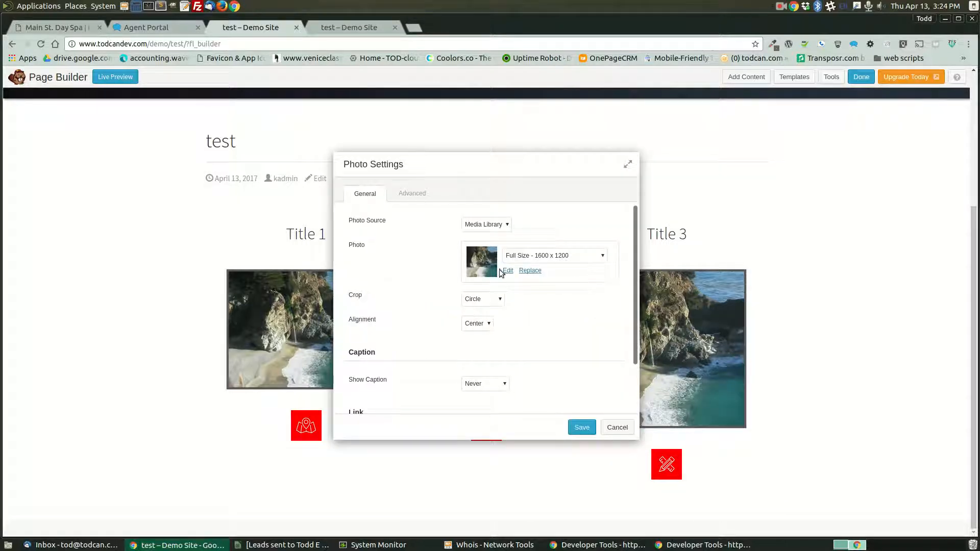
click(481, 301)
click(483, 309)
click(582, 428)
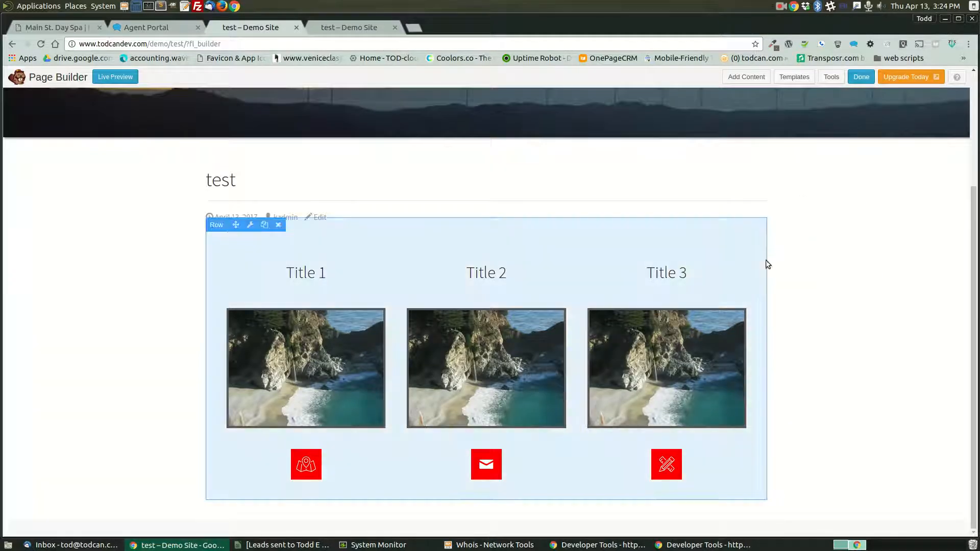
Step: Look through the advanced and general settings of the Title 1 photo and close them without saving
scroll(799, 314, up, 3)
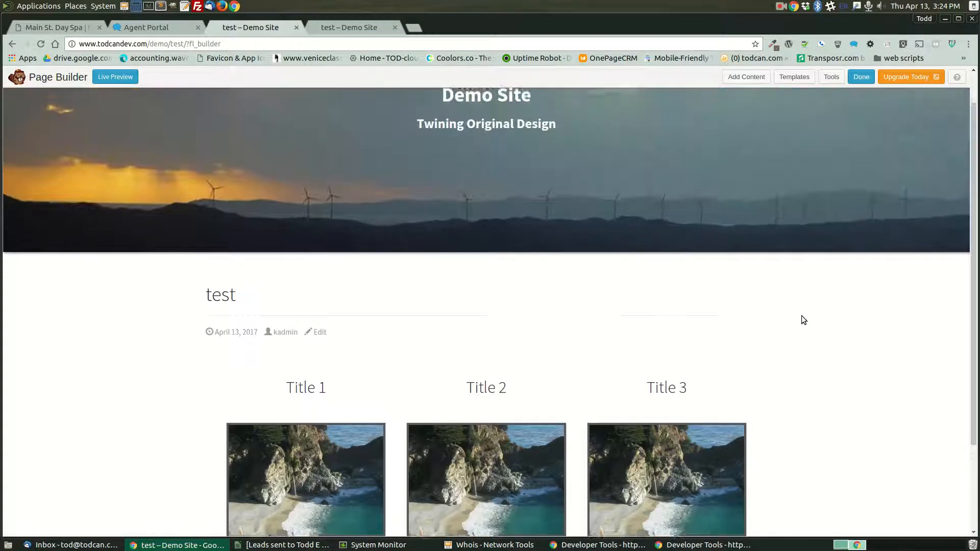
scroll(801, 317, down, 3)
mouse_move(375, 386)
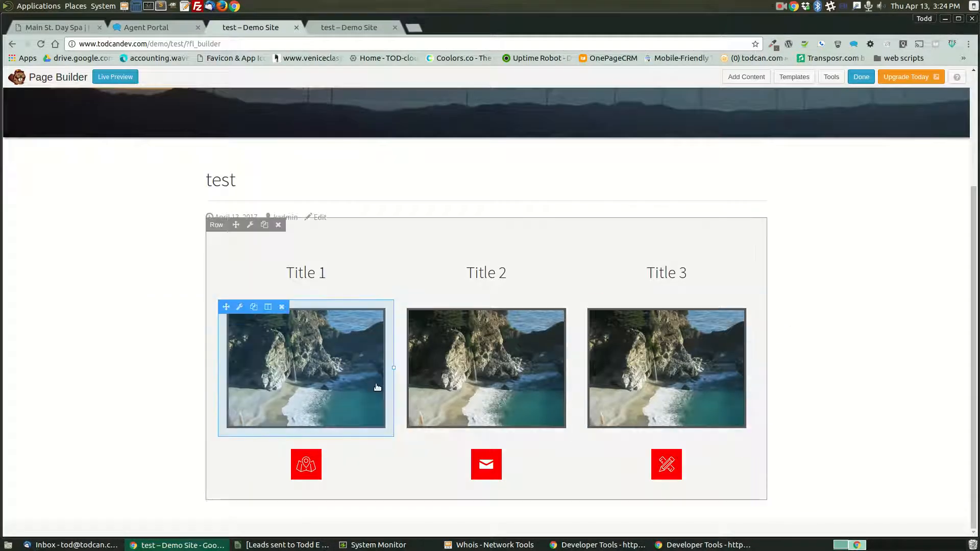
click(240, 307)
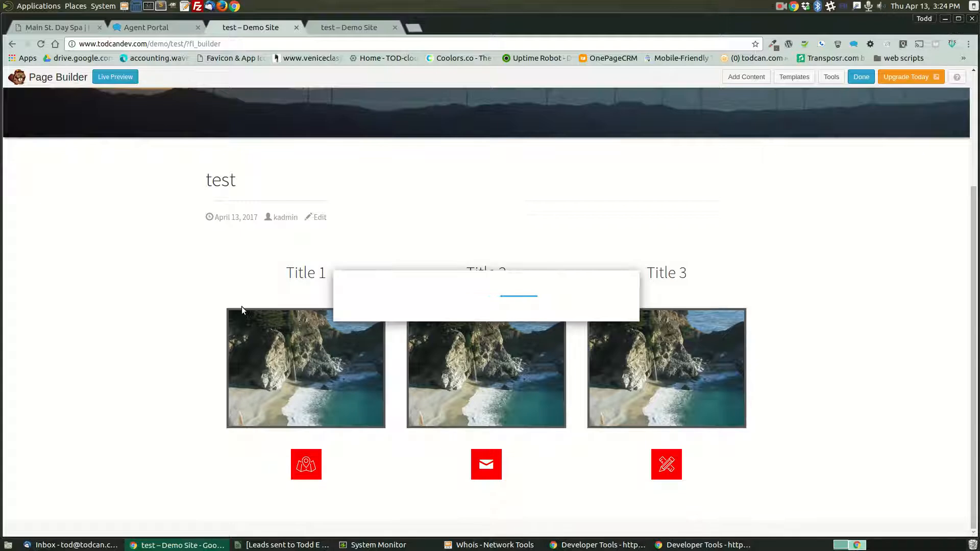
click(422, 195)
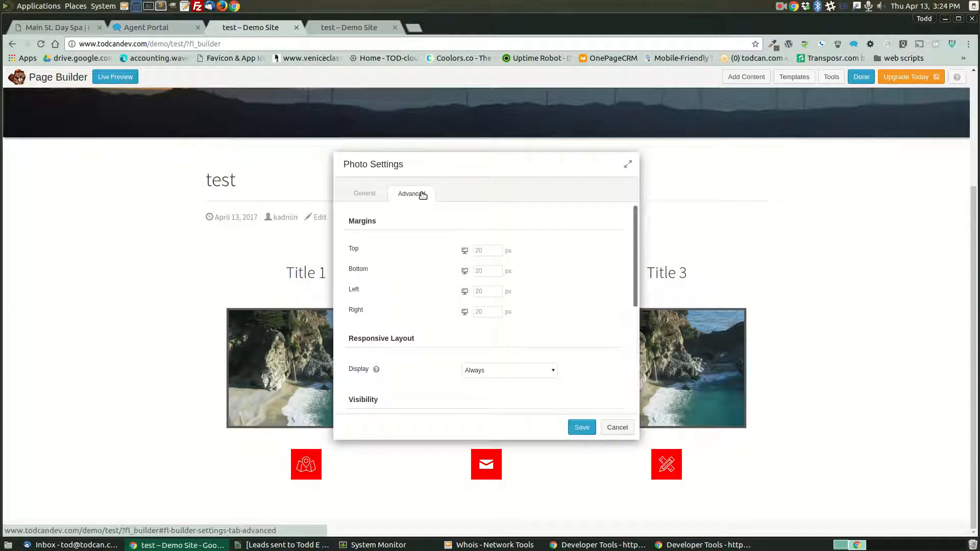
scroll(433, 308, down, 3)
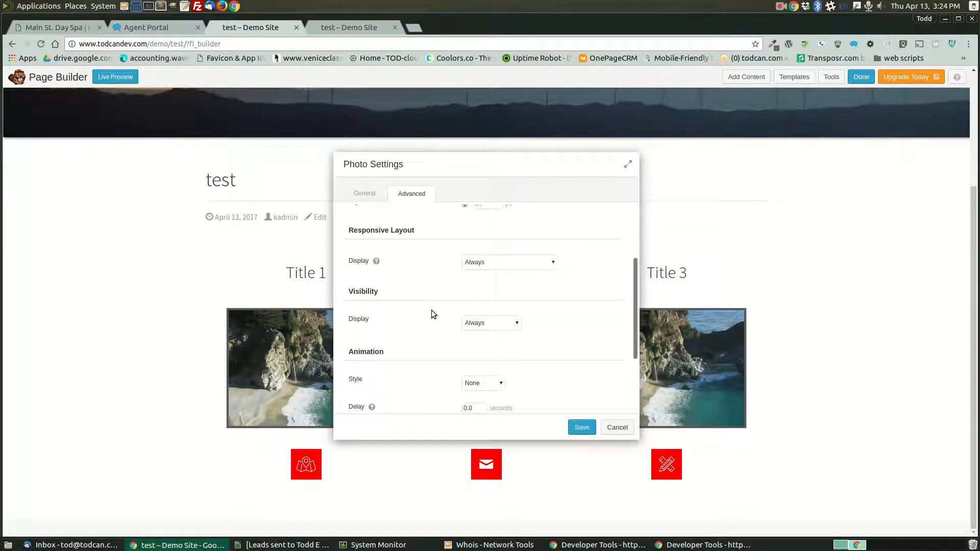
scroll(433, 312, up, 4)
click(365, 194)
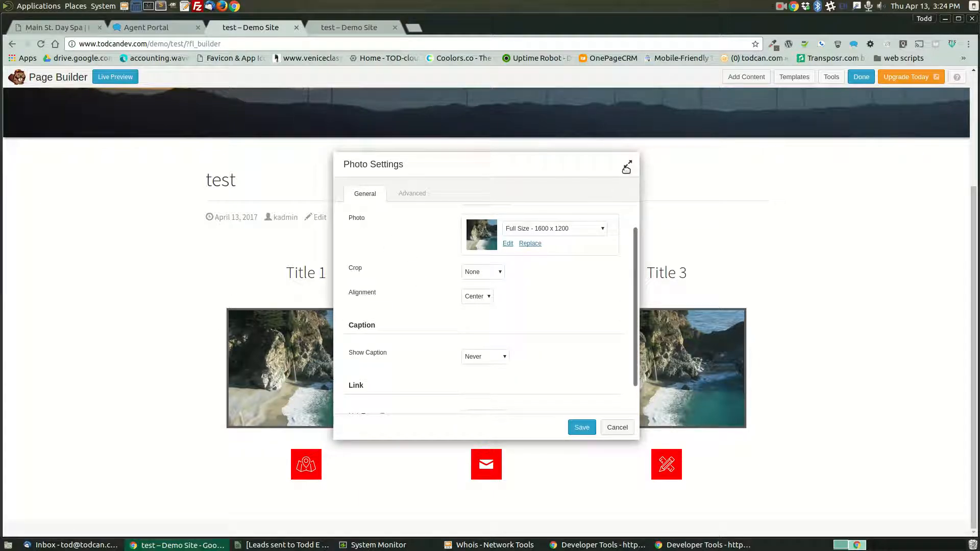
click(624, 426)
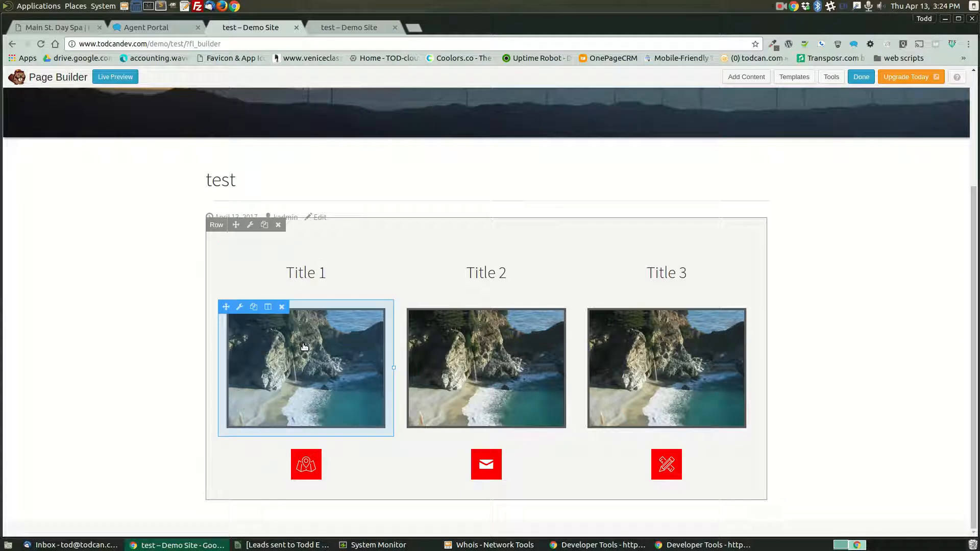
Step: Examine the responsive layout and visibility display options in the Title 1 photo's advanced settings
click(240, 309)
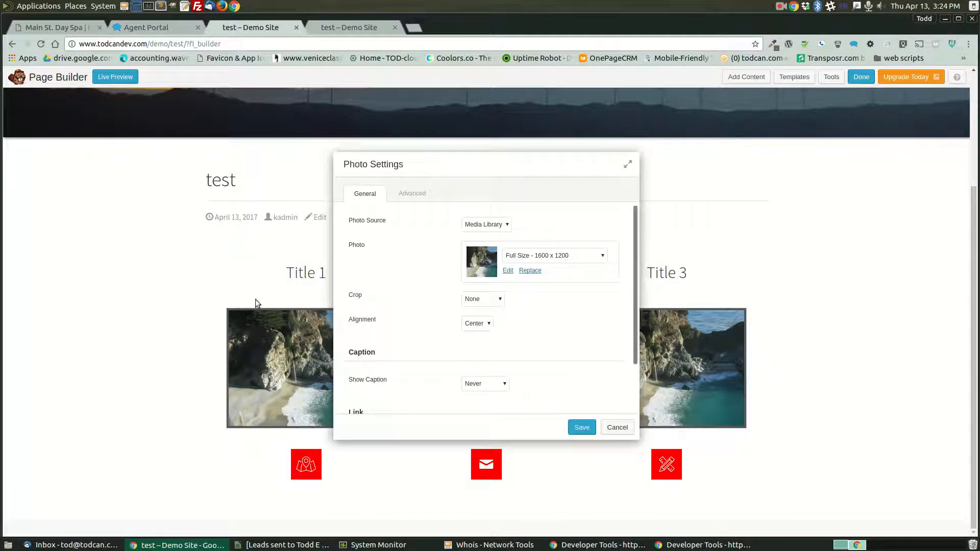
click(418, 194)
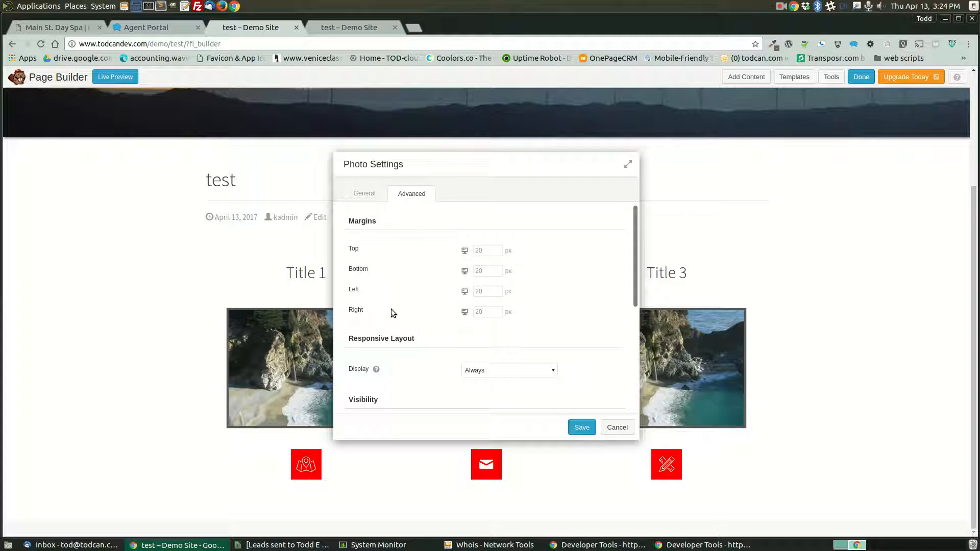
scroll(406, 332, down, 2)
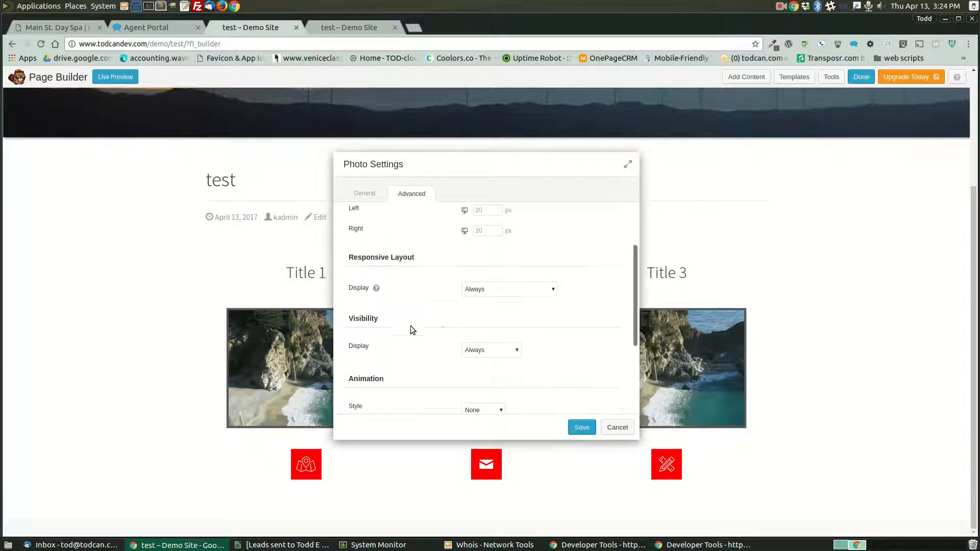
click(491, 291)
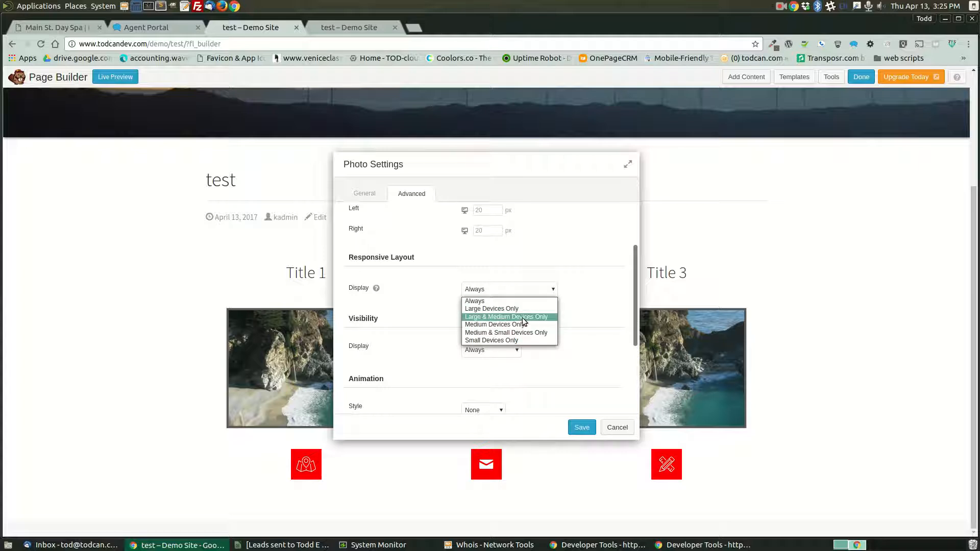
click(418, 292)
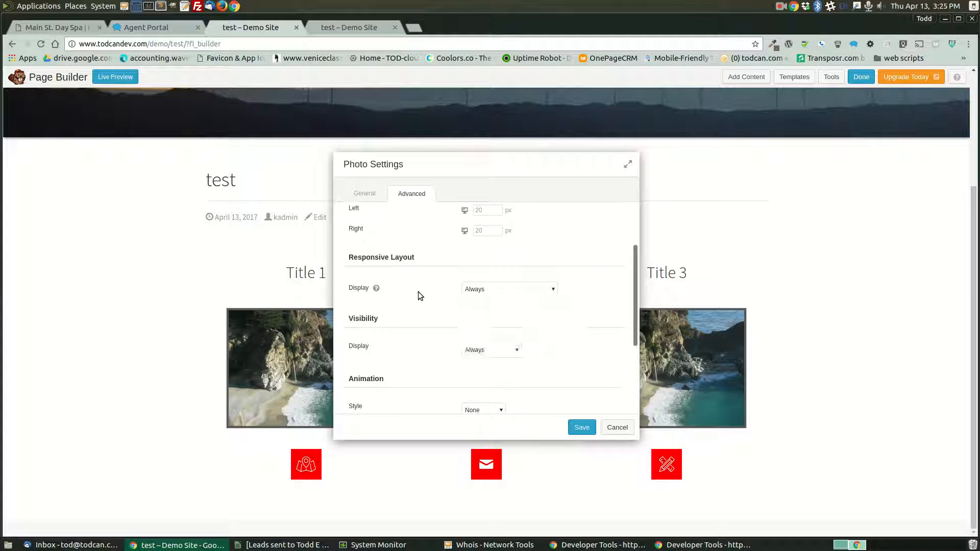
click(484, 350)
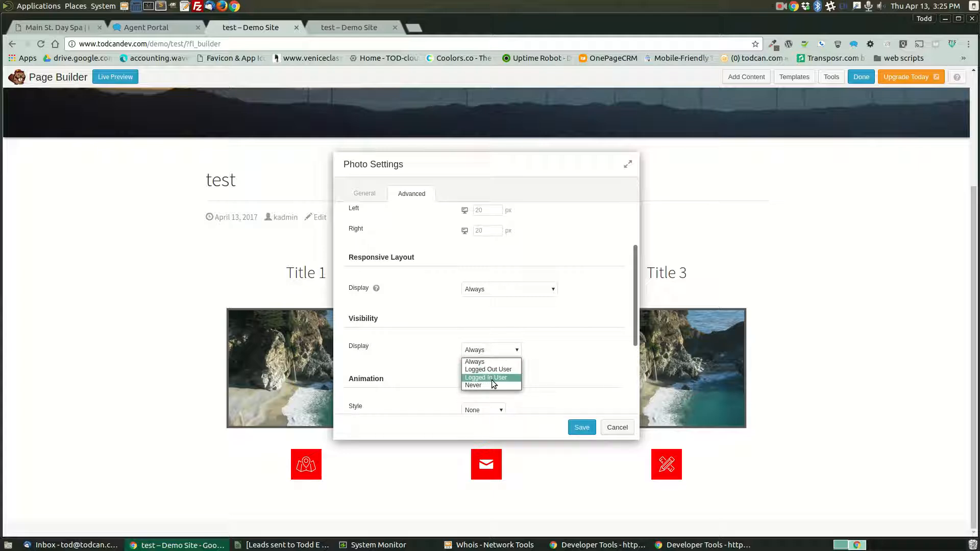
click(427, 335)
Step: Set the Title 1 photo's animation to Fade In with a delay of 1 second and save the module
scroll(429, 335, down, 2)
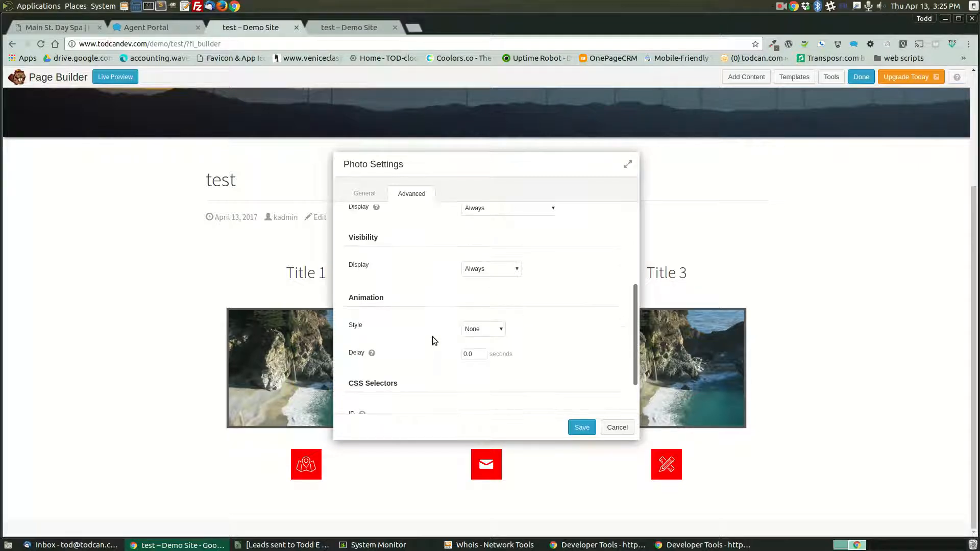
click(482, 329)
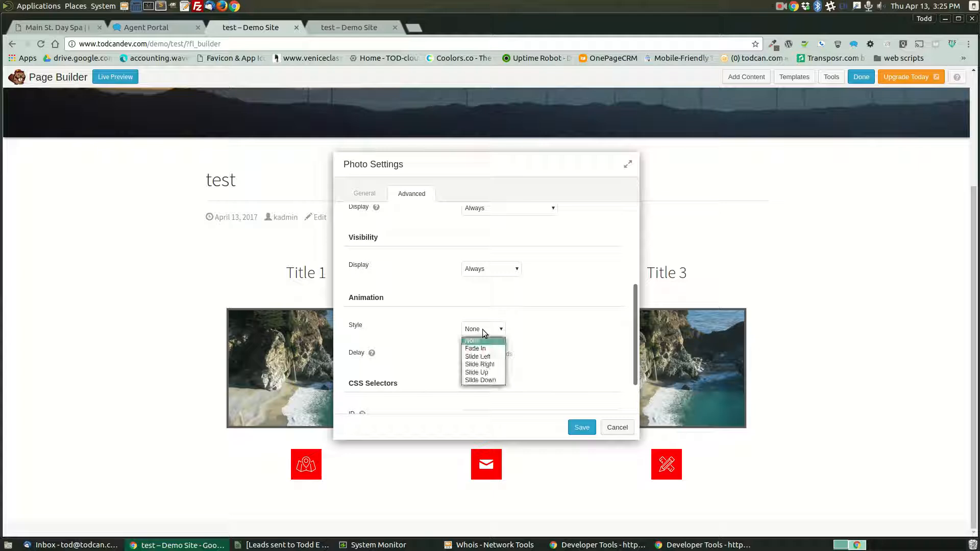
click(486, 352)
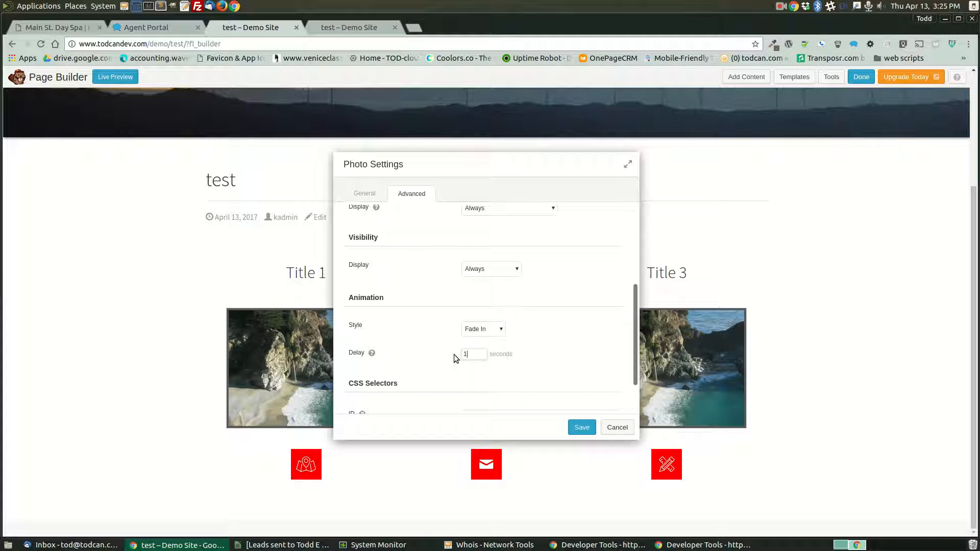
click(582, 427)
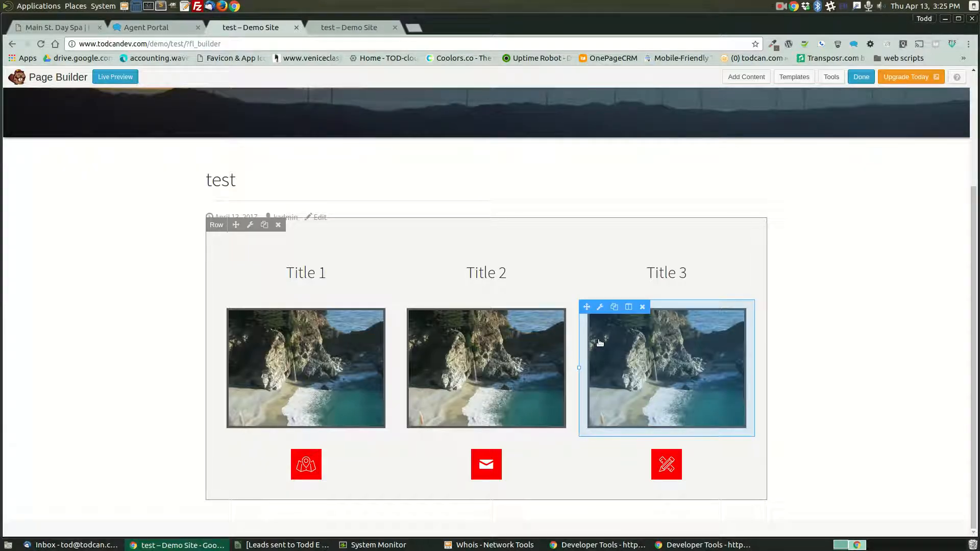
Step: Publish the page changes and reload the live page to watch the Title 1 photo's animation
click(861, 77)
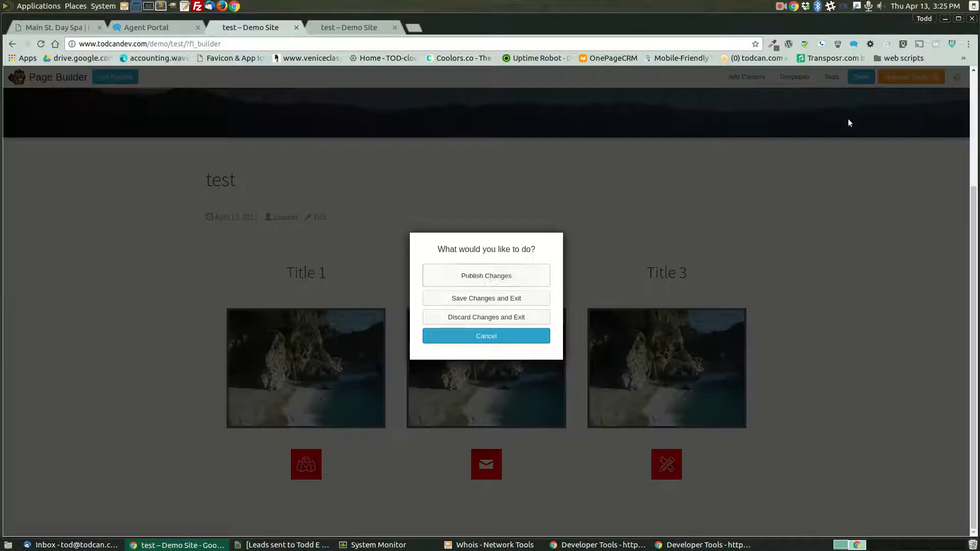
click(483, 276)
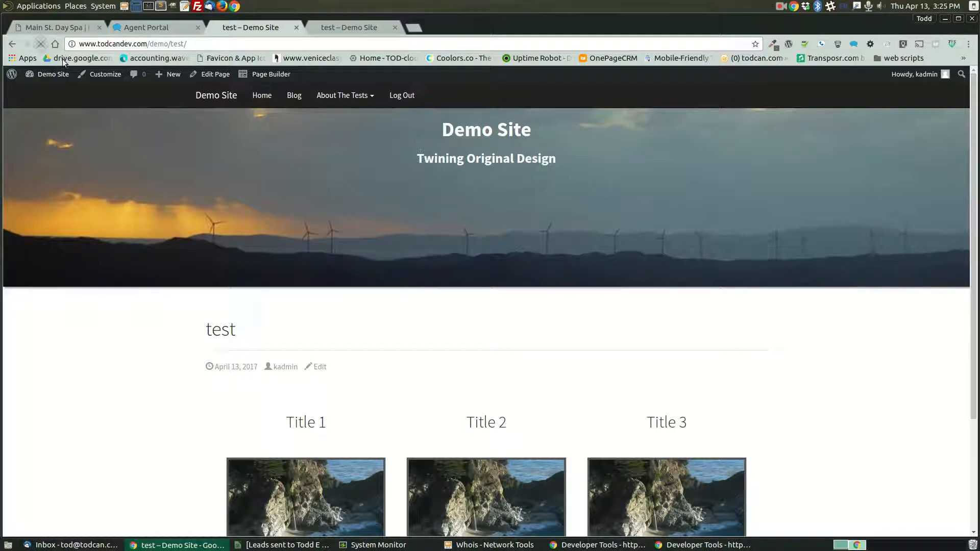
click(41, 44)
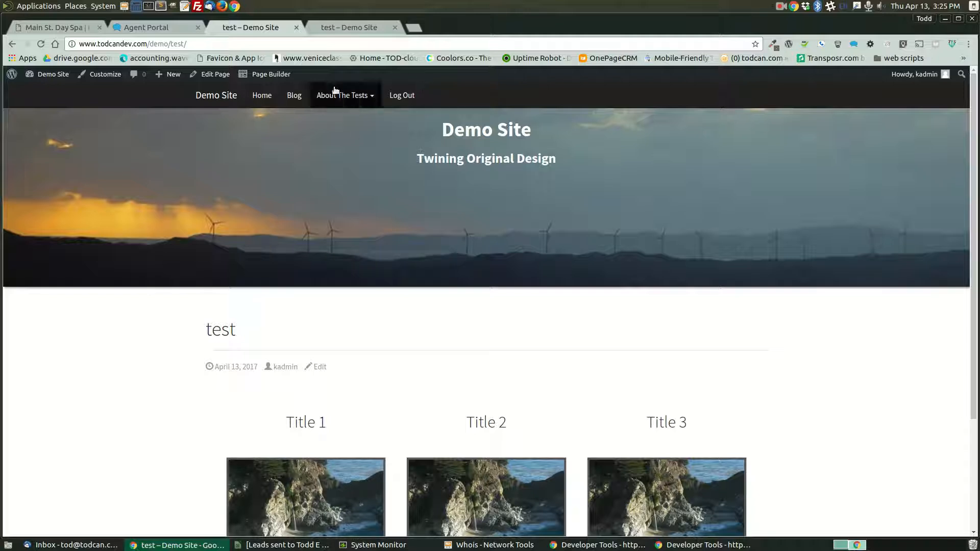
Step: Reopen the page in Page Builder and set the Title 1 photo's animation to Slide Left with a 0.5 second delay, saving the module
click(266, 74)
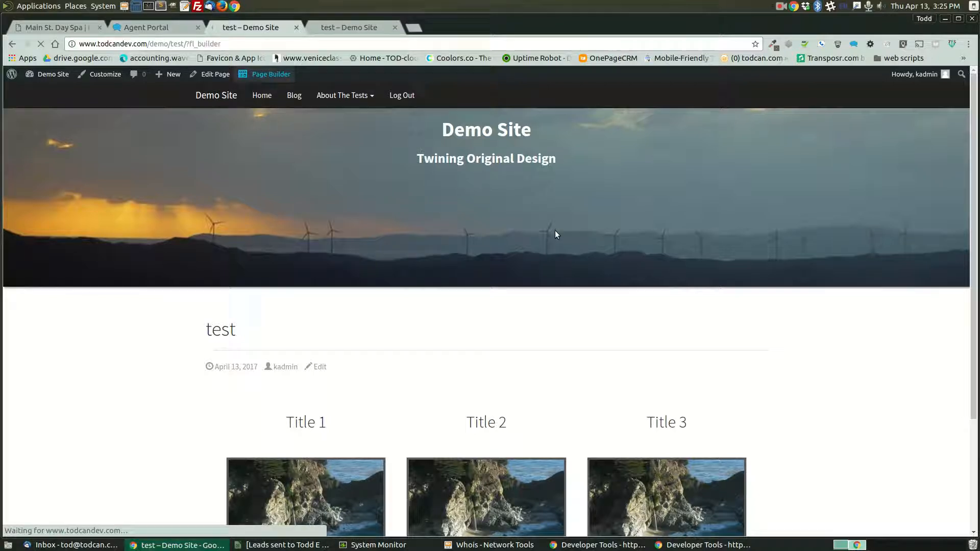
scroll(556, 232, down, 5)
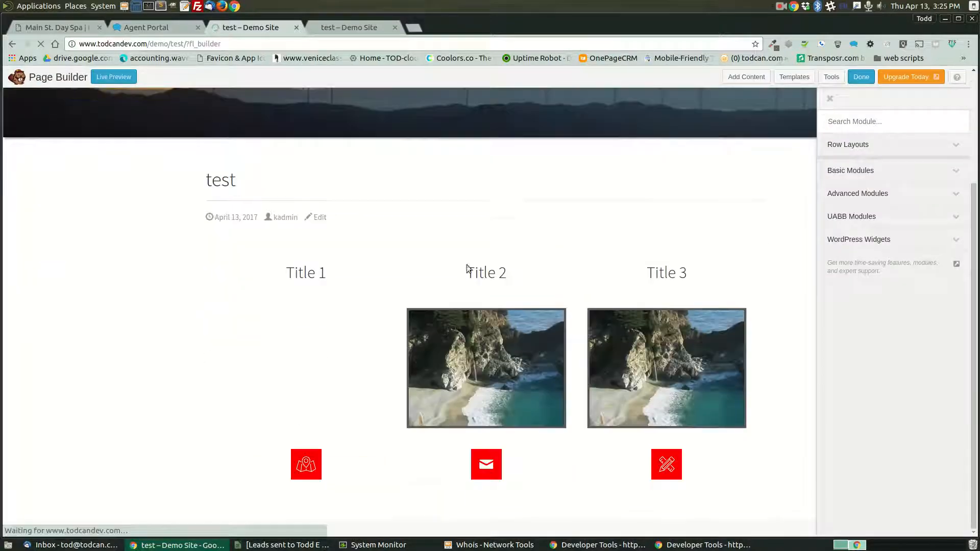
click(243, 316)
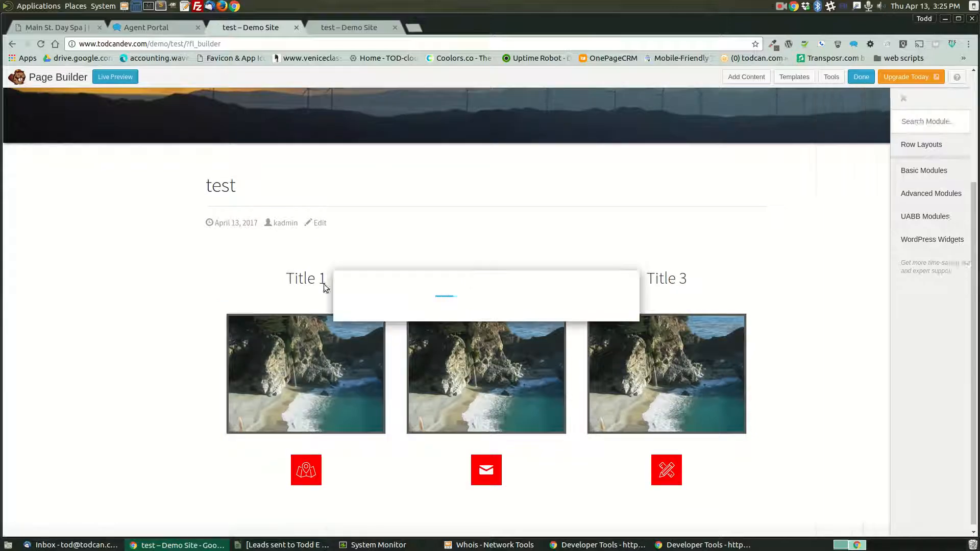
click(418, 199)
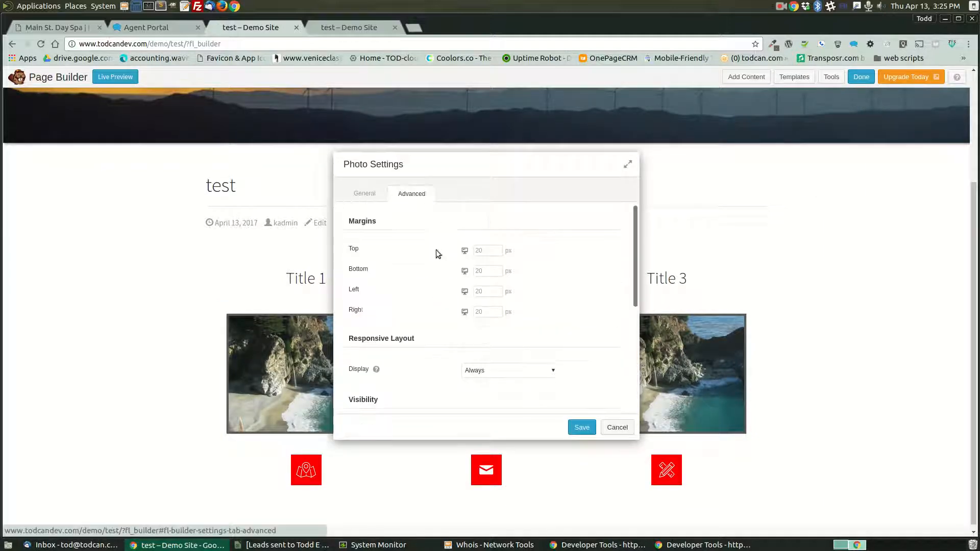
scroll(489, 370, down, 3)
click(492, 356)
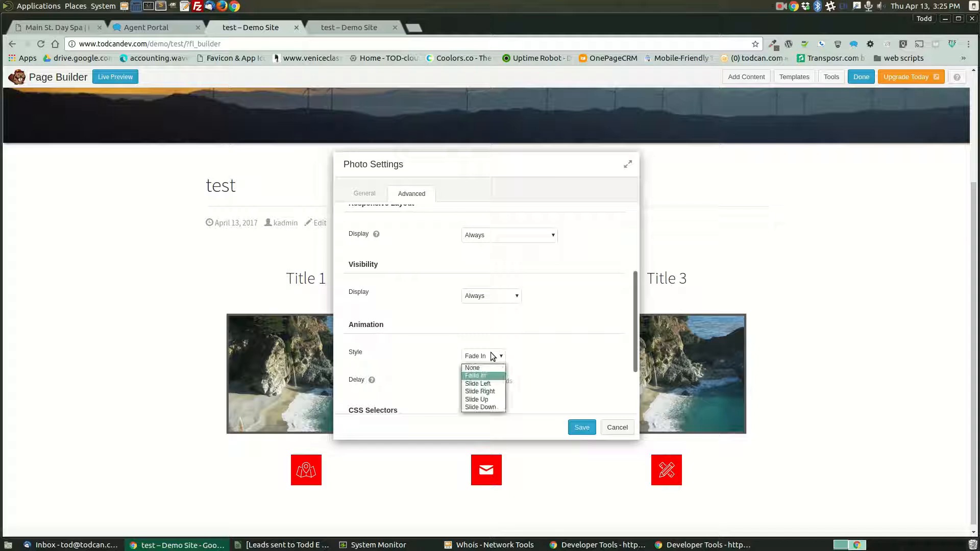
click(495, 384)
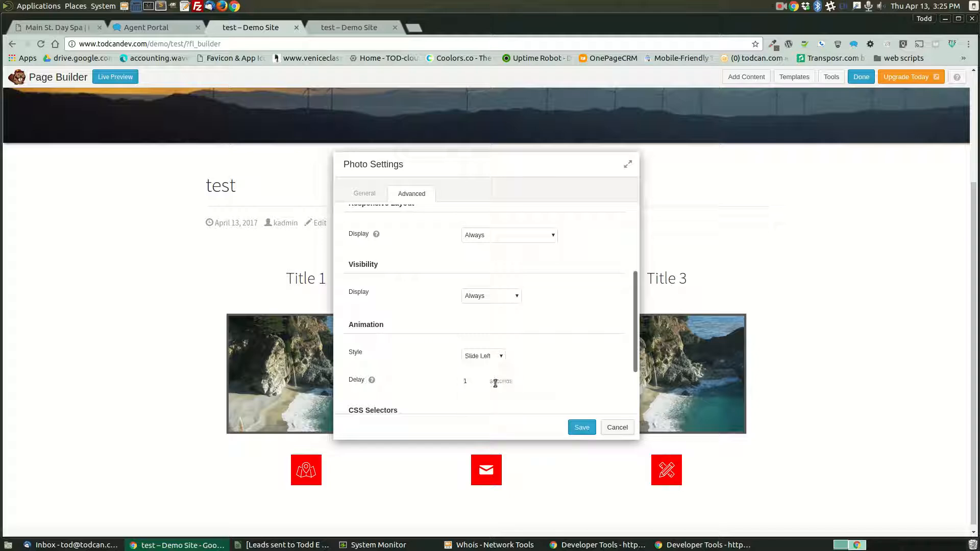
text(0.5)
click(582, 427)
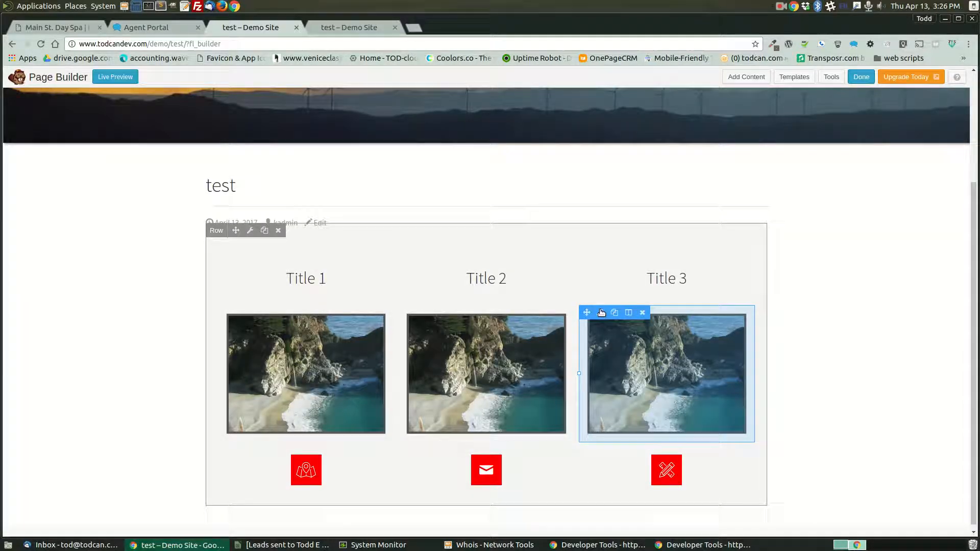
Step: Set the Title 3 photo's animation to Slide Right with a delay of 0.5 seconds and save the module
click(601, 312)
scroll(392, 236, down, 1)
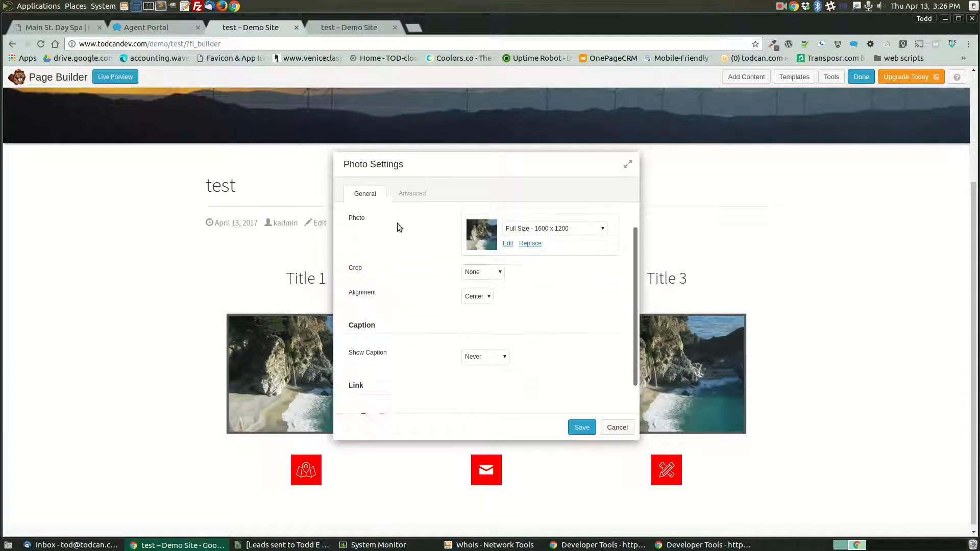
click(410, 194)
scroll(451, 332, down, 4)
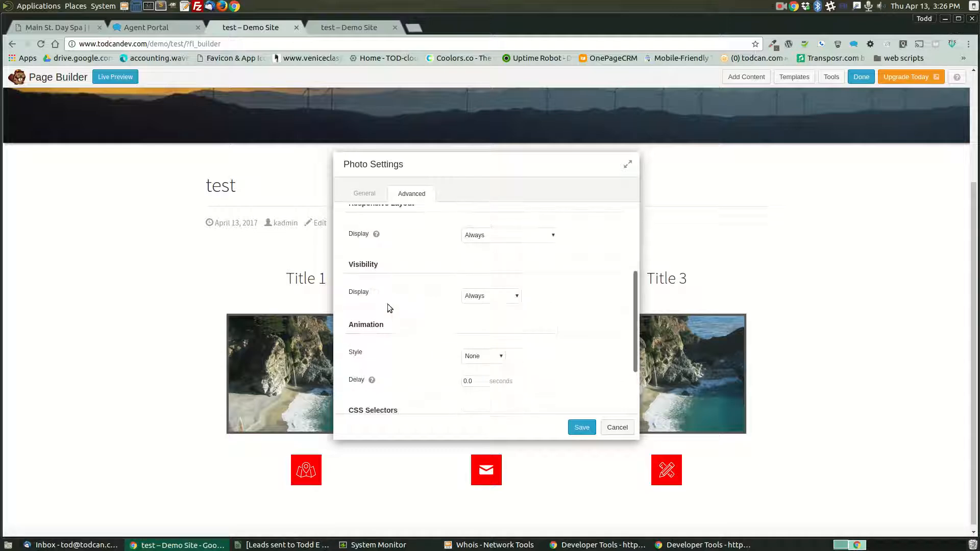
scroll(486, 322, down, 1)
click(492, 329)
click(492, 364)
drag(475, 354, 461, 352)
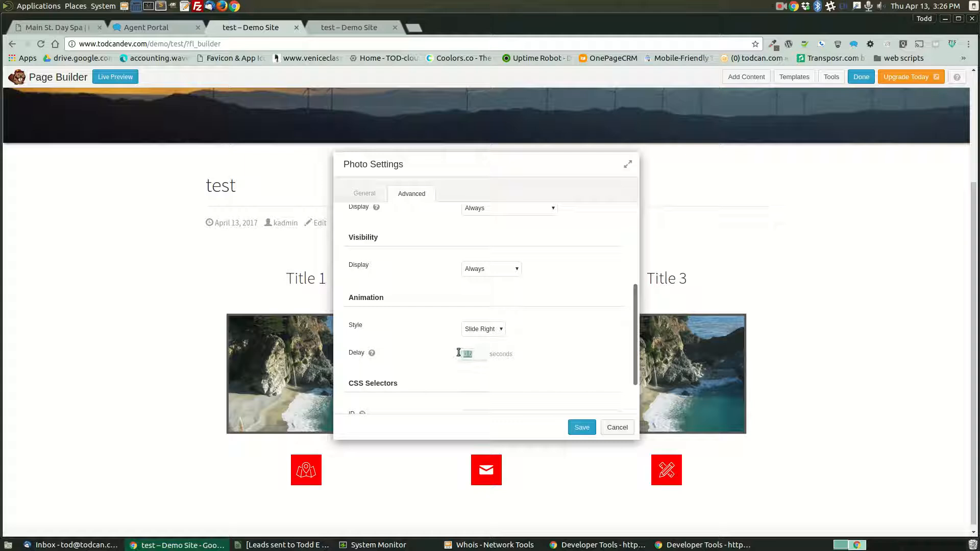
text(0.5)
click(583, 427)
Step: Set the Title 2 photo's animation to Slide Down with a delay of 0.5 seconds and save the module
click(464, 357)
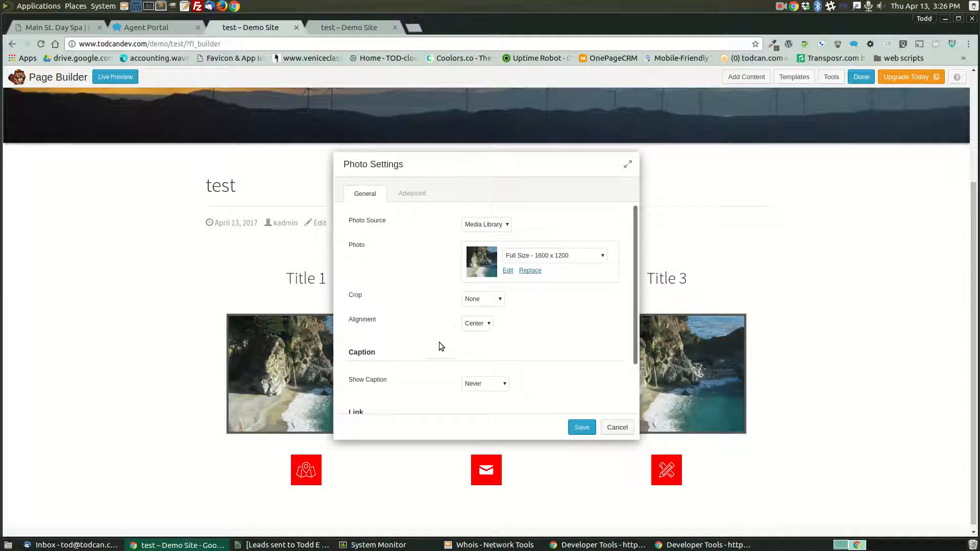
click(420, 194)
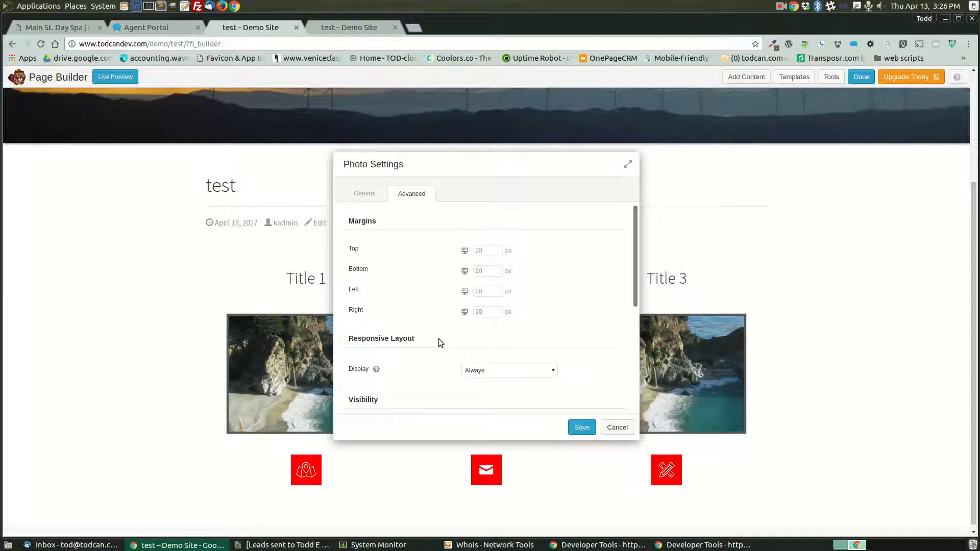
scroll(460, 357, down, 3)
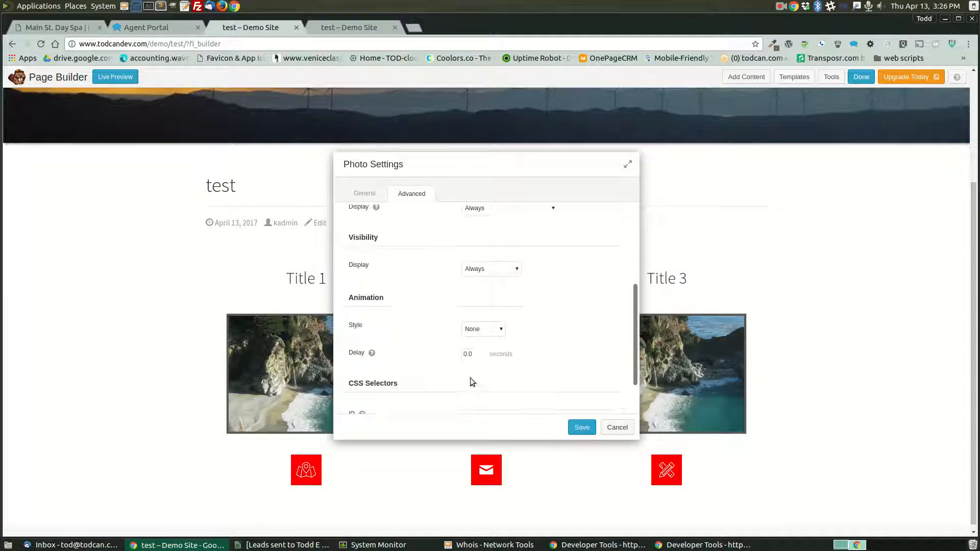
click(498, 331)
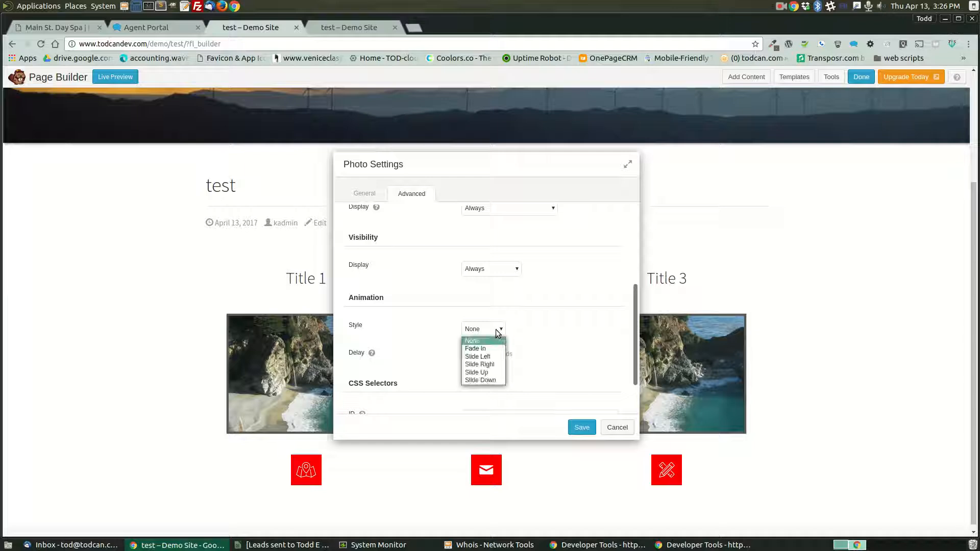
click(493, 381)
double_click(477, 355)
text(0.5)
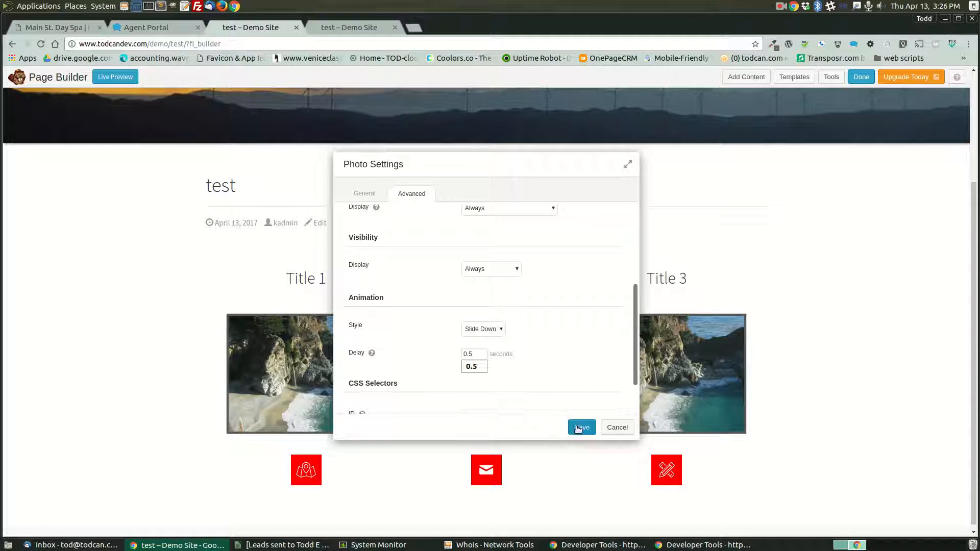
click(576, 429)
Step: Publish the page changes and reload the live page to check the animations of the three photos
click(861, 77)
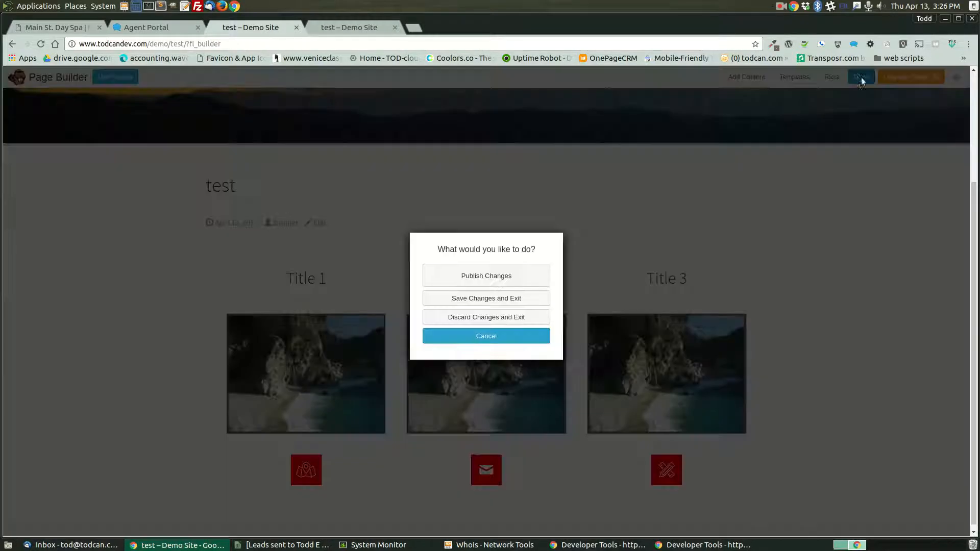
click(478, 280)
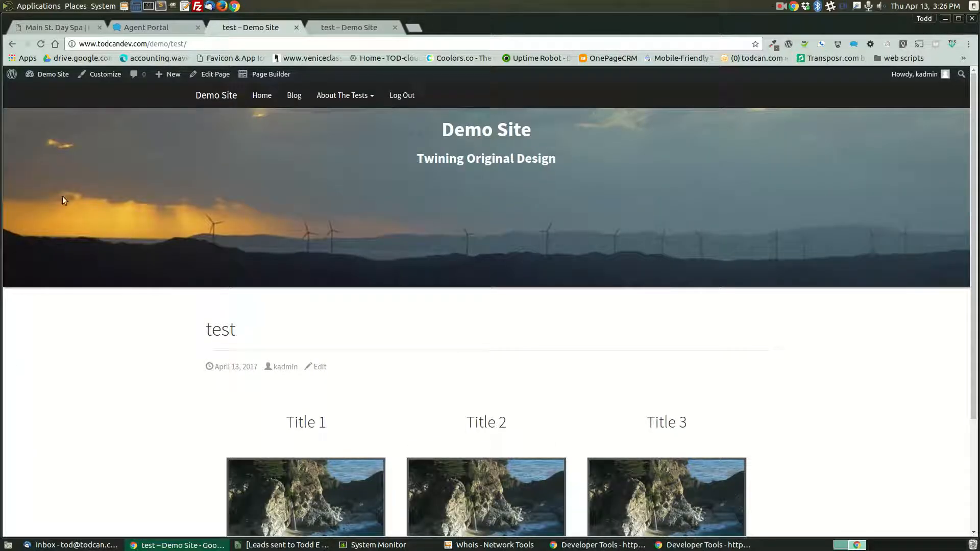
click(41, 45)
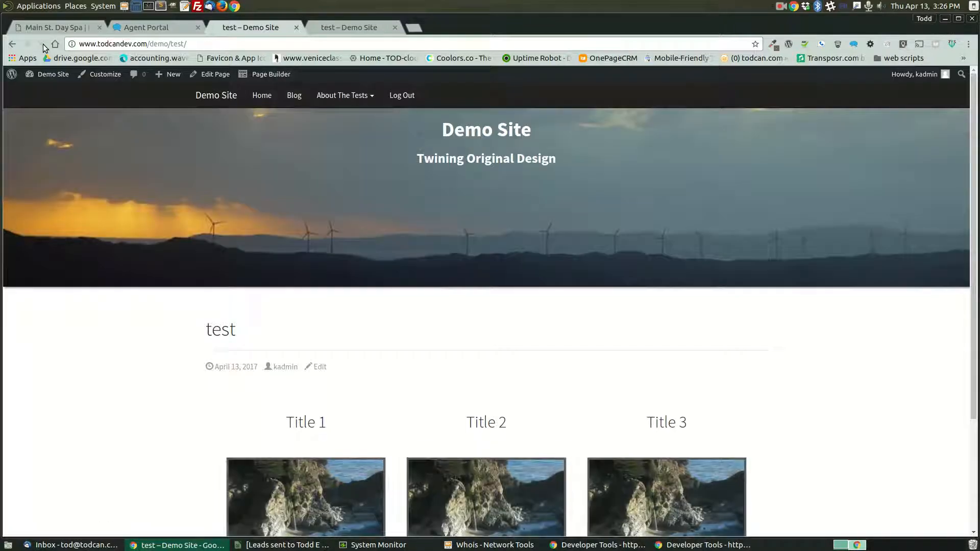
scroll(500, 123, down, 3)
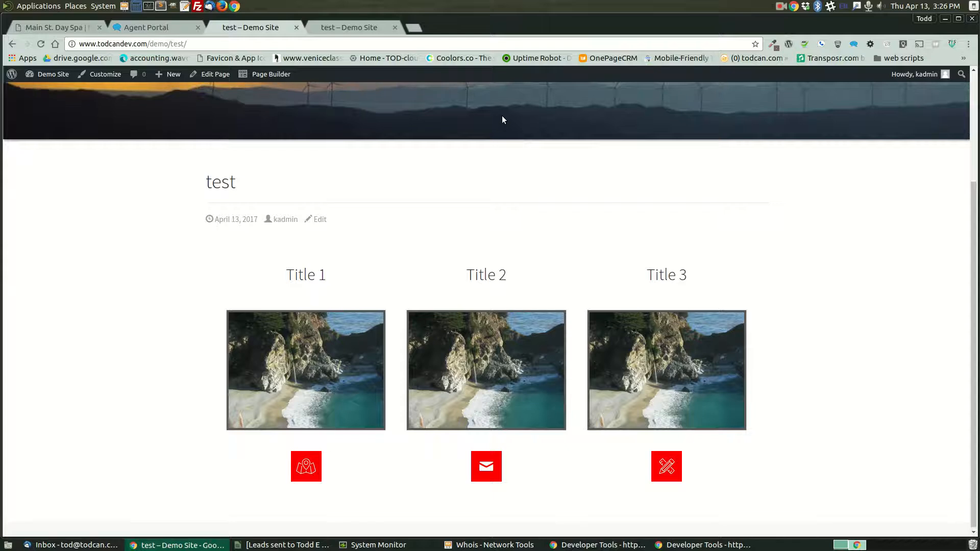
scroll(510, 118, up, 3)
scroll(558, 99, down, 3)
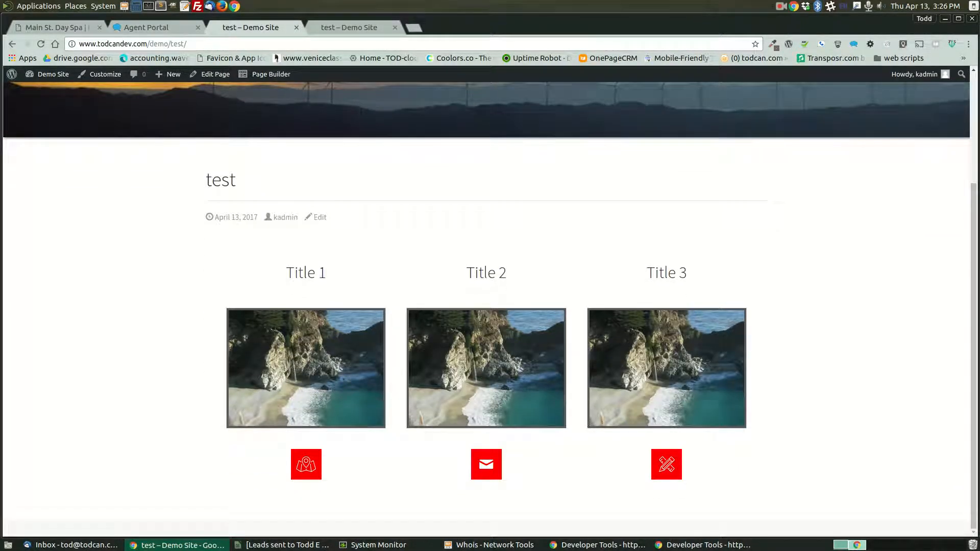
Step: Examine the three-column layout in the responsive device preview at a width of 632 pixels, and leave the preview
key(ctrl+shift+m)
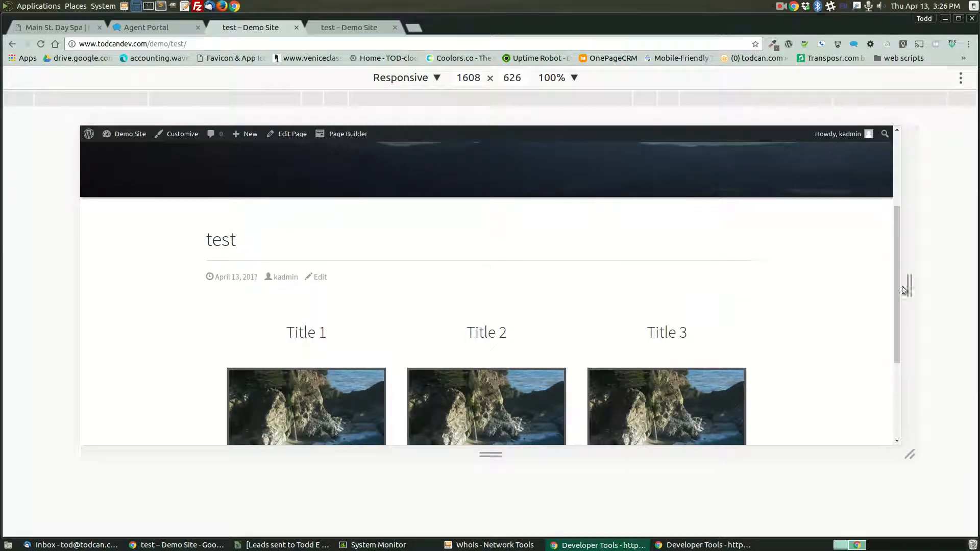
drag(912, 285, 660, 286)
scroll(533, 278, down, 4)
scroll(545, 277, down, 9)
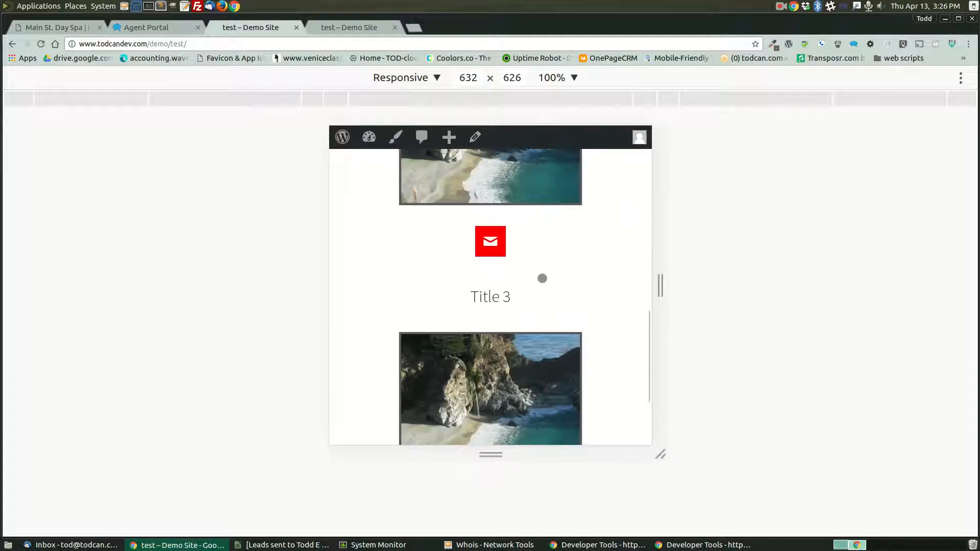
scroll(545, 277, up, 9)
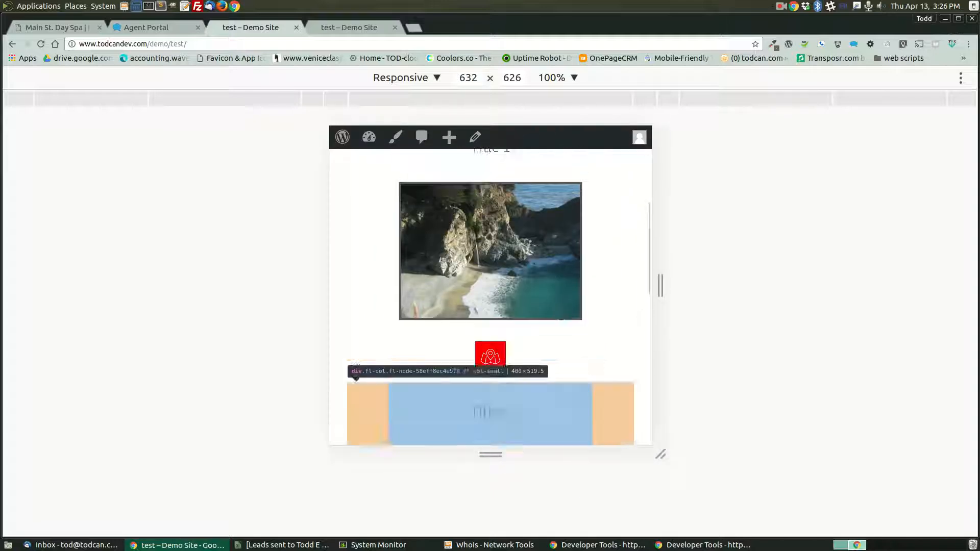
key(ctrl+shift+m)
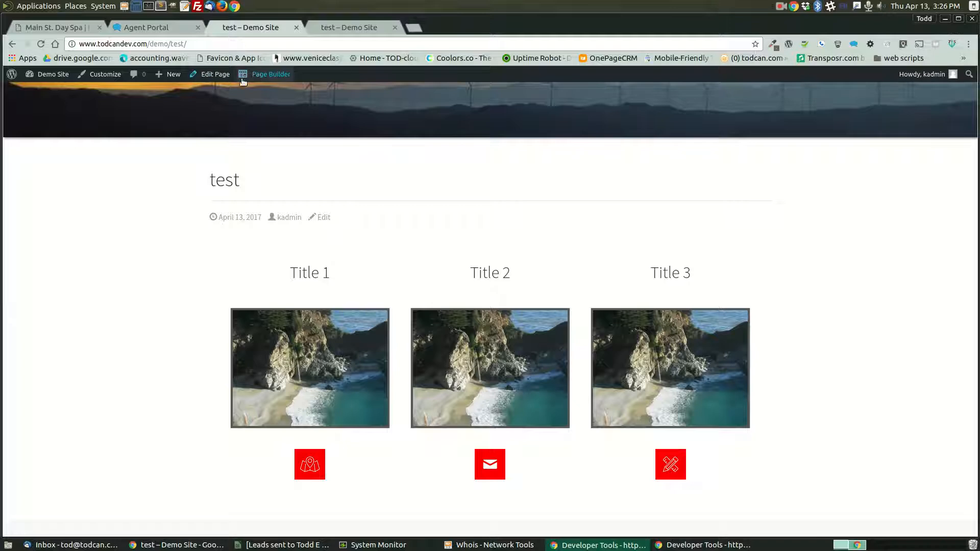
Step: Reopen the page in Page Builder and add a 1 Column row with a Text Editor module above the titles row
click(269, 74)
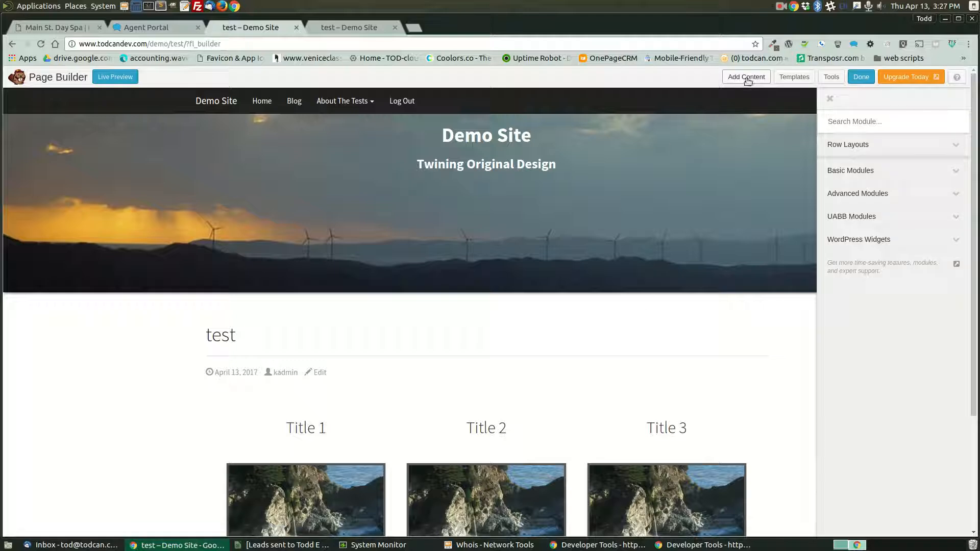
click(851, 145)
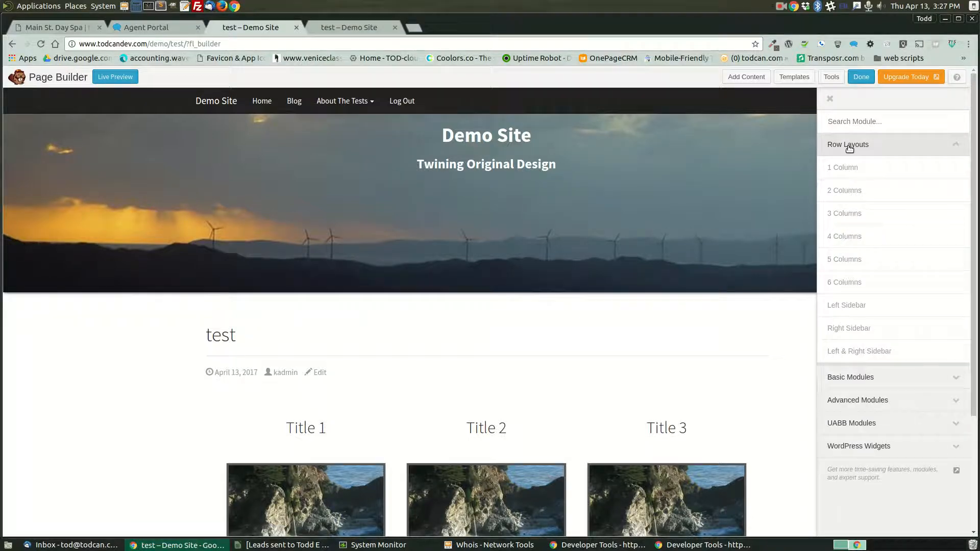
drag(851, 170, 431, 409)
drag(848, 265, 464, 440)
click(746, 77)
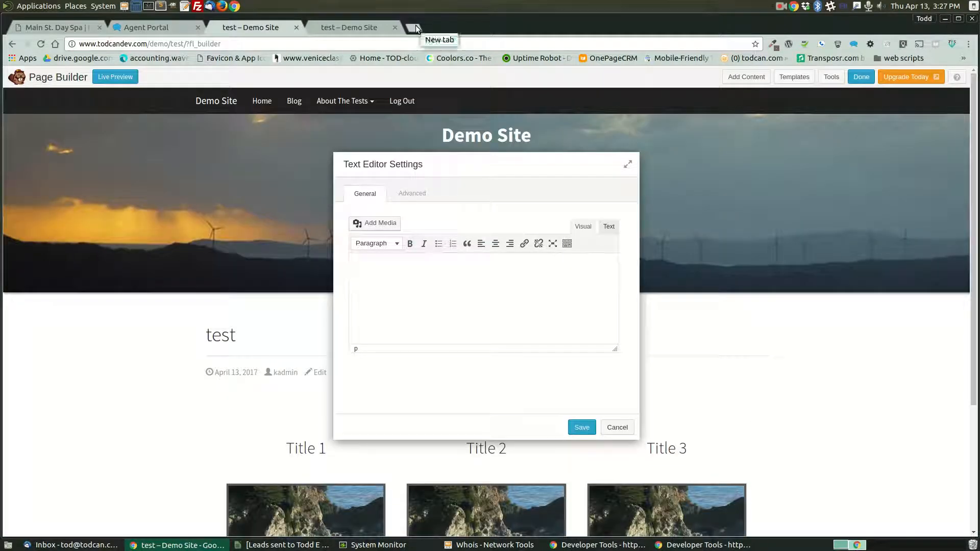
Step: Generate five all-meat paragraphs of filler text on baconipsum.com in a new browser tab and copy the first three paragraphs plus part of the fourth
click(415, 28)
text(bacon)
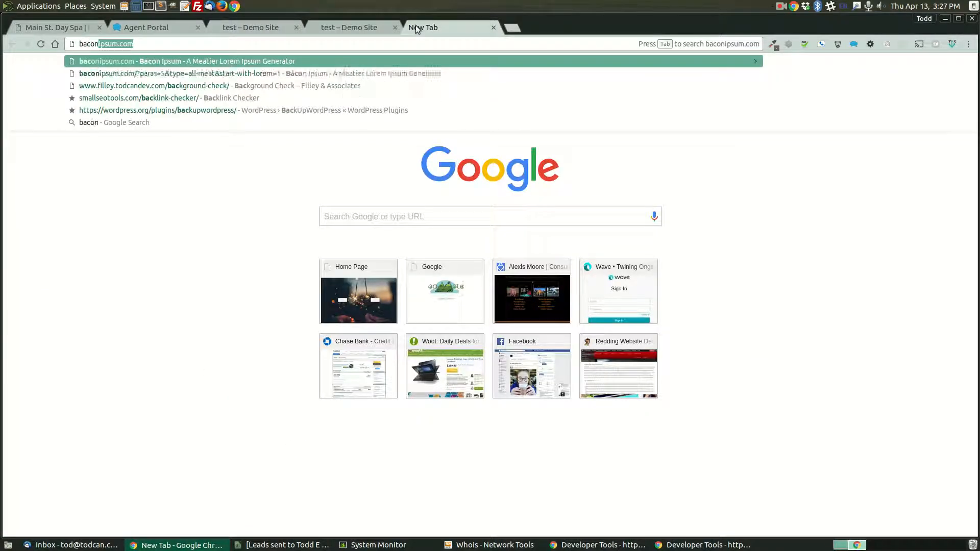
key(Return)
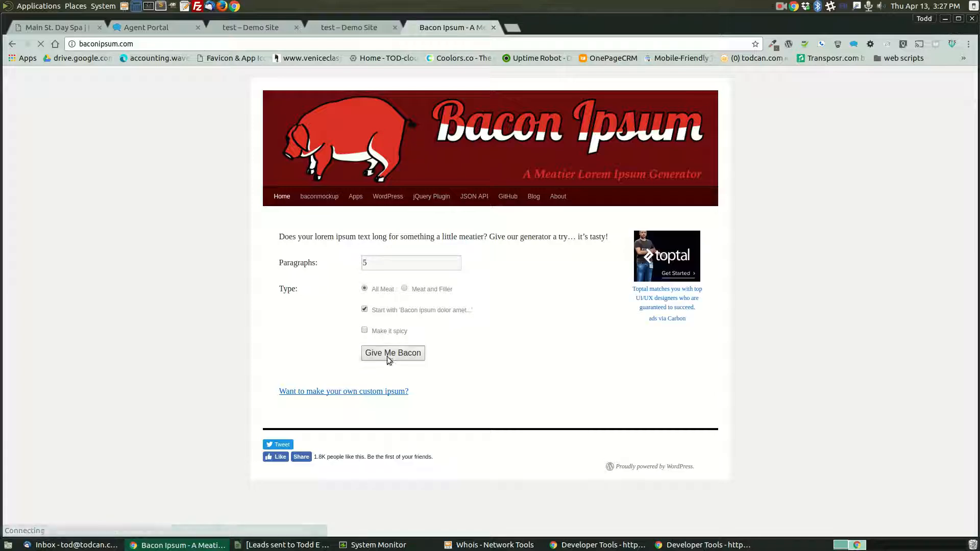
click(389, 360)
drag(274, 236, 439, 492)
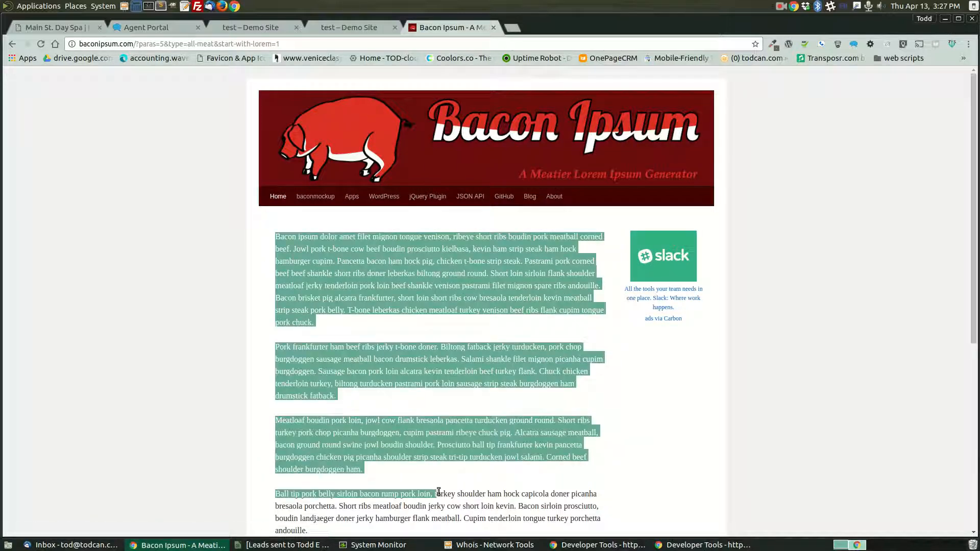
right_click(417, 432)
click(452, 441)
Step: Close the extra tab with the old version of the test page and return to the tab with Page Builder
click(335, 24)
click(264, 26)
click(355, 28)
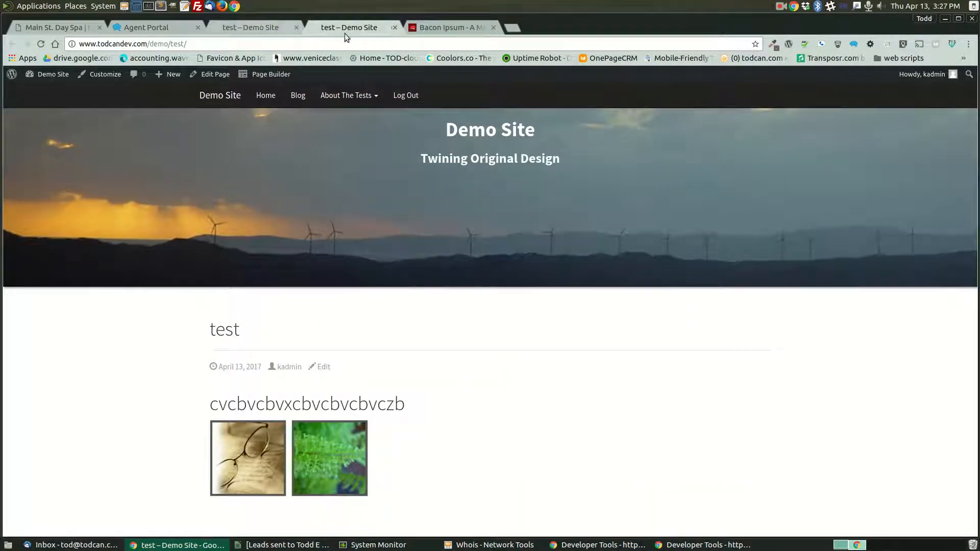
click(395, 28)
click(267, 28)
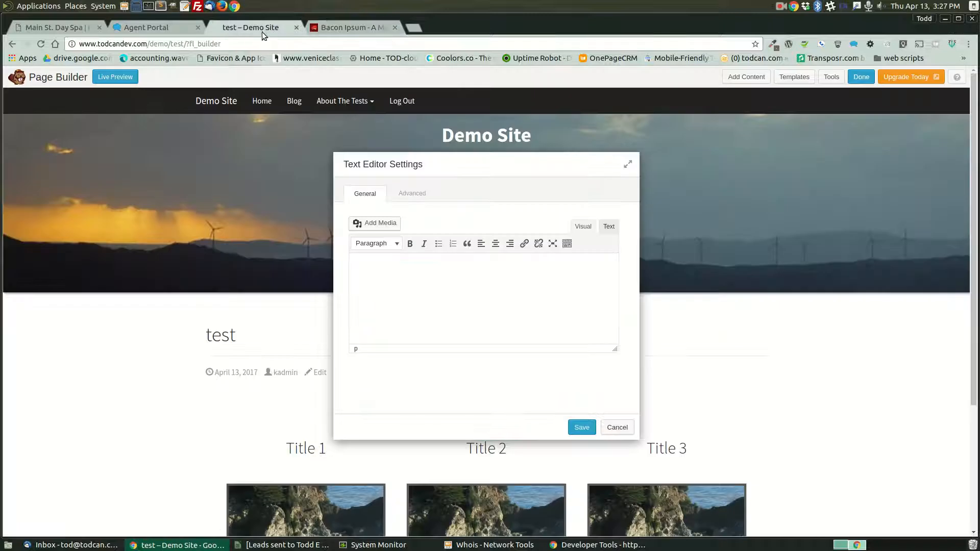
Step: Paste the copied filler text into the Text Editor module in plain Text mode and save the module
click(453, 284)
click(609, 226)
click(545, 276)
key(ctrl+v)
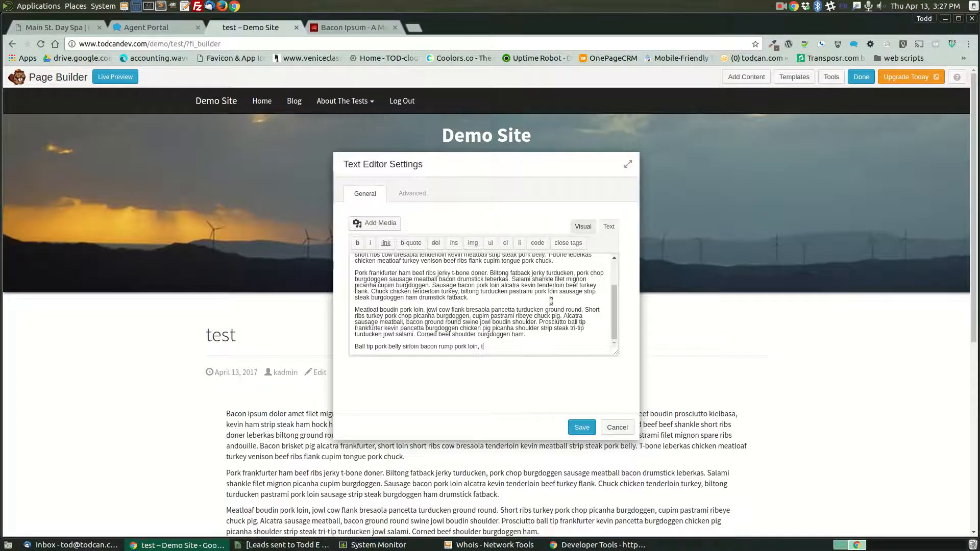
click(581, 427)
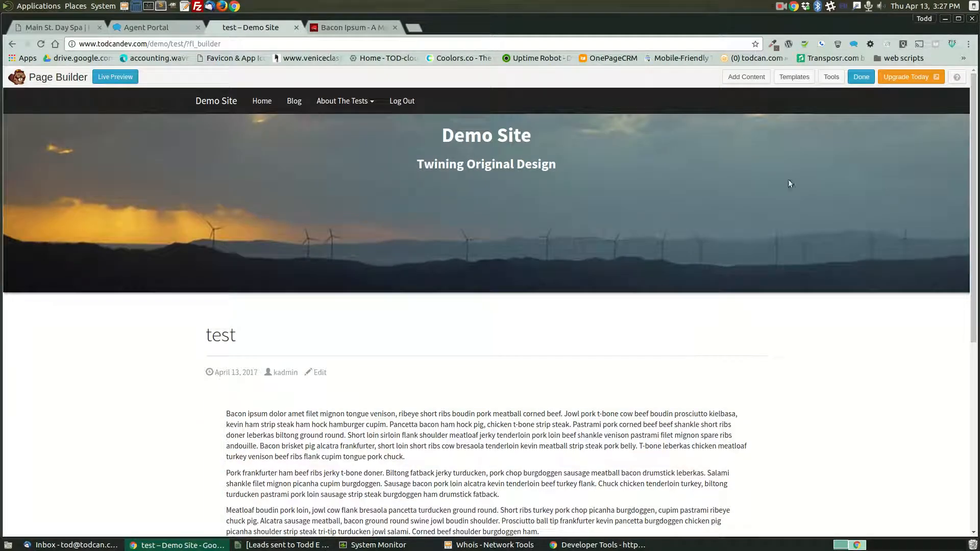
Step: Publish the page changes and check the filler text, titles, photos and icons on the live page
click(872, 75)
click(500, 276)
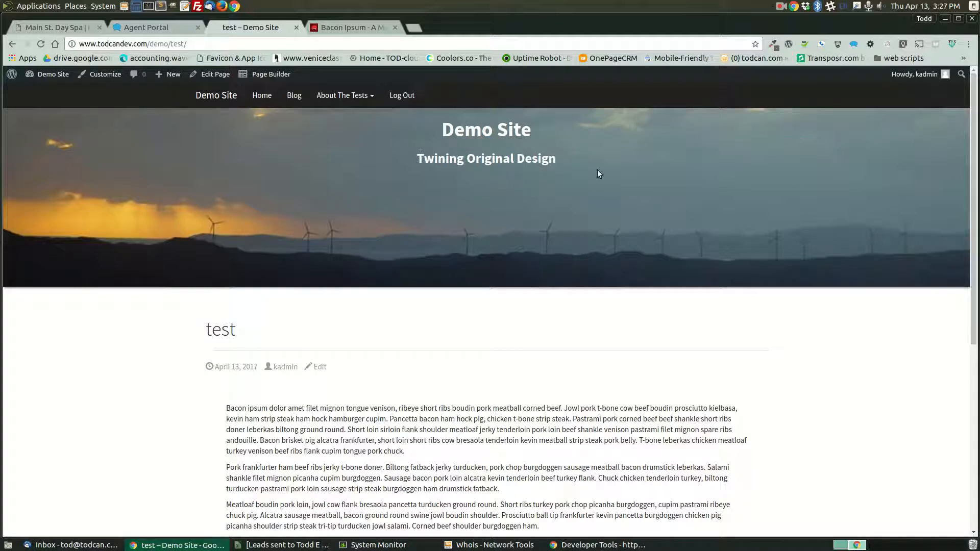
scroll(304, 308, down, 5)
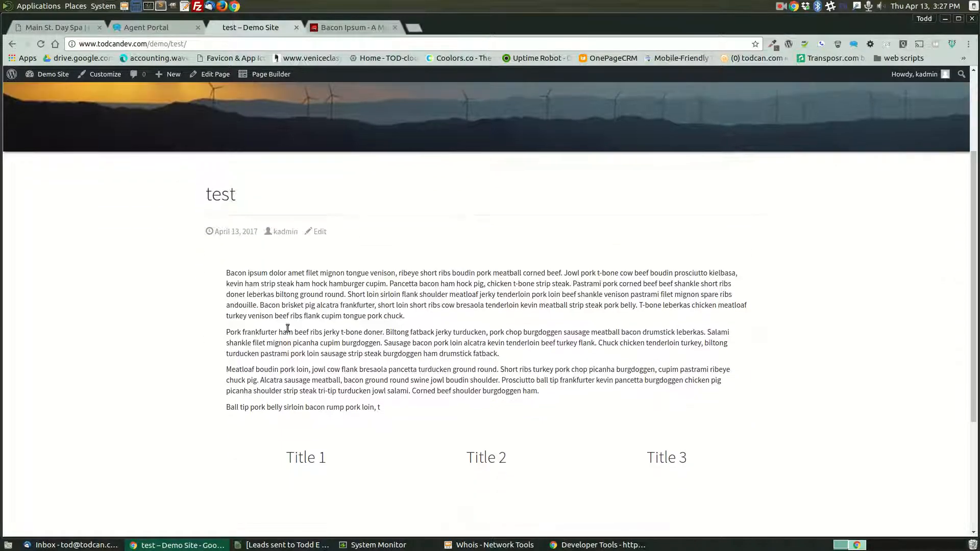
scroll(399, 304, down, 3)
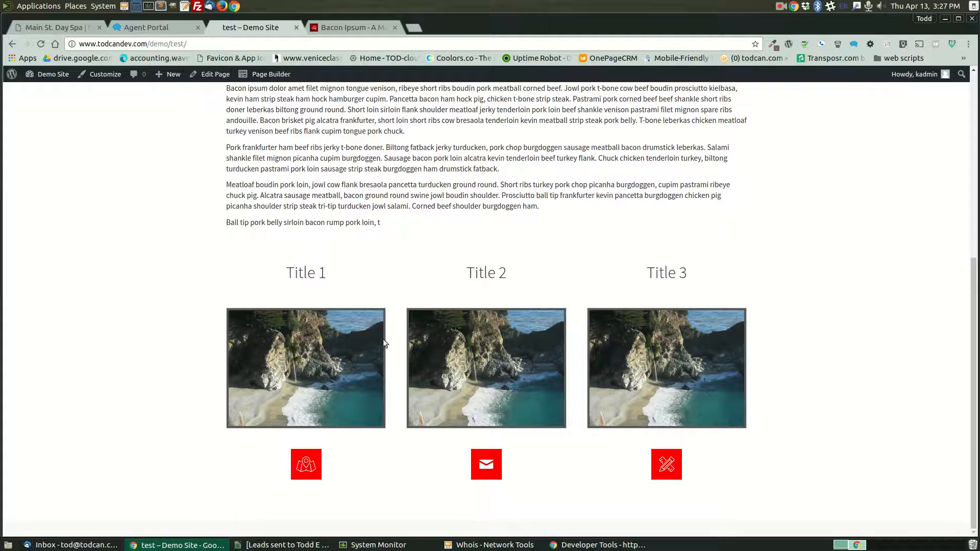
scroll(788, 378, up, 5)
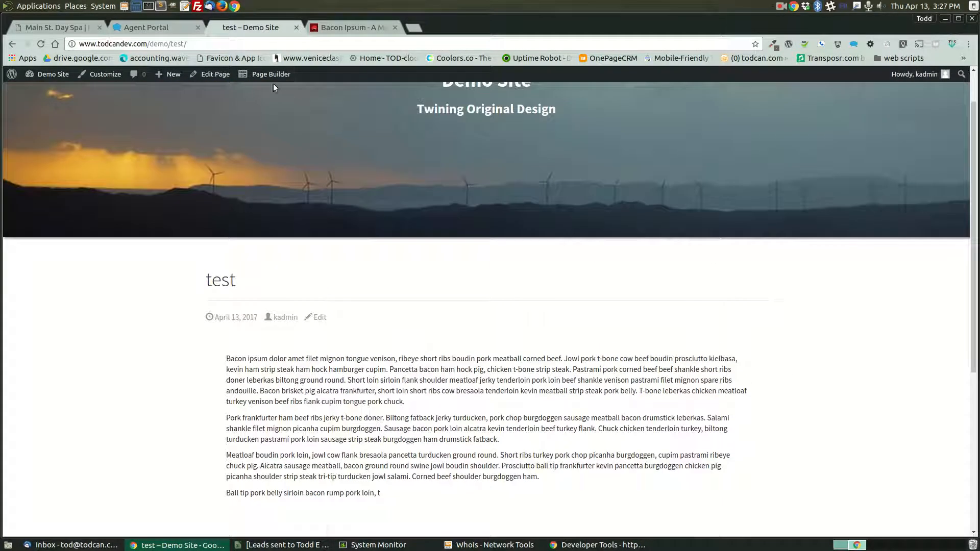
Step: Reopen the page in Page Builder and add a 1 Column row above the filler text and a 2 Columns row above the titles
click(271, 74)
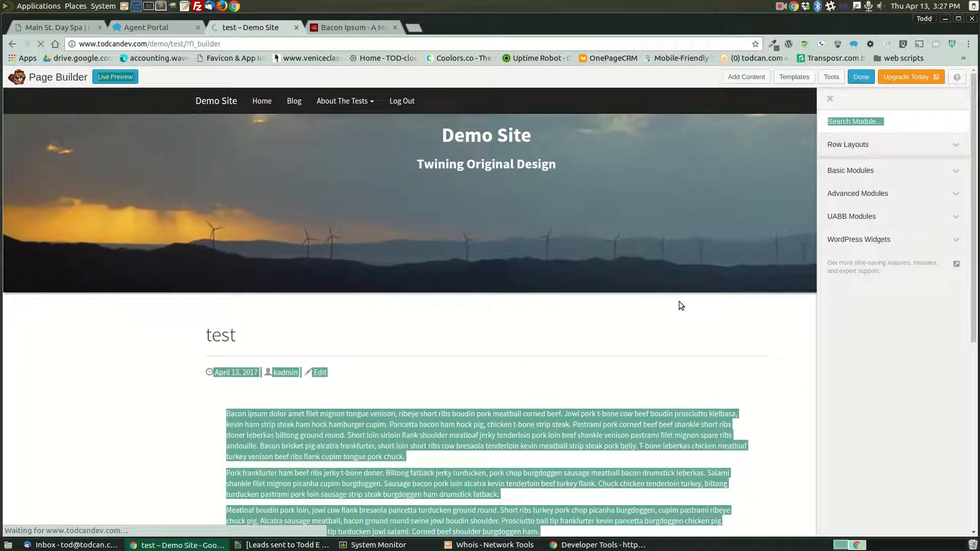
click(852, 149)
drag(845, 168, 766, 92)
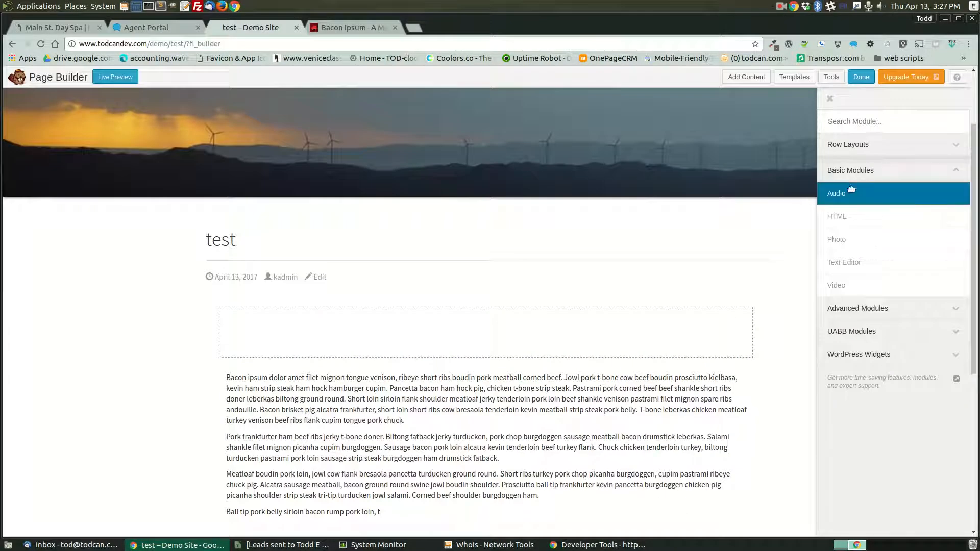
click(849, 144)
drag(861, 176, 500, 505)
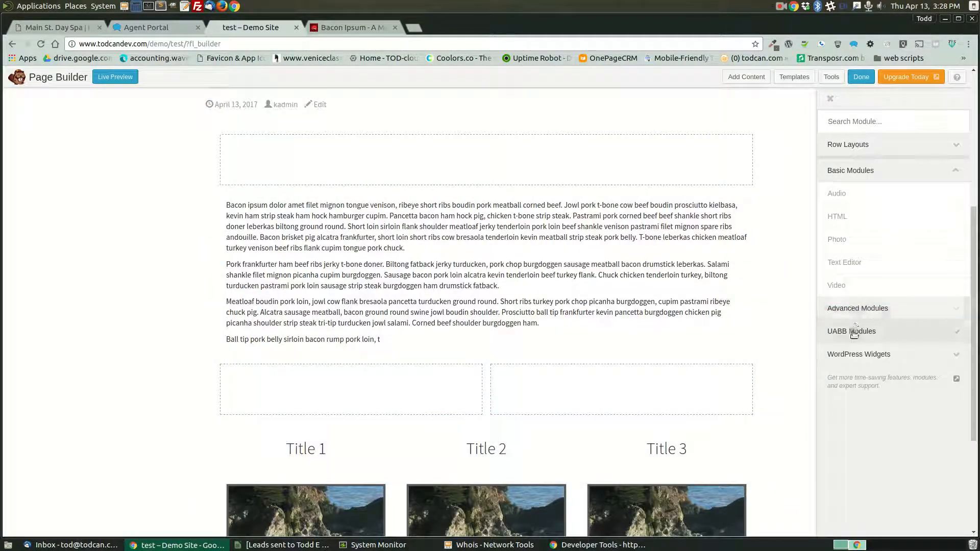
Step: Add a UABB Button module to the first column of the two-column row with the text "Buy now" and save it
click(851, 332)
drag(852, 332, 489, 434)
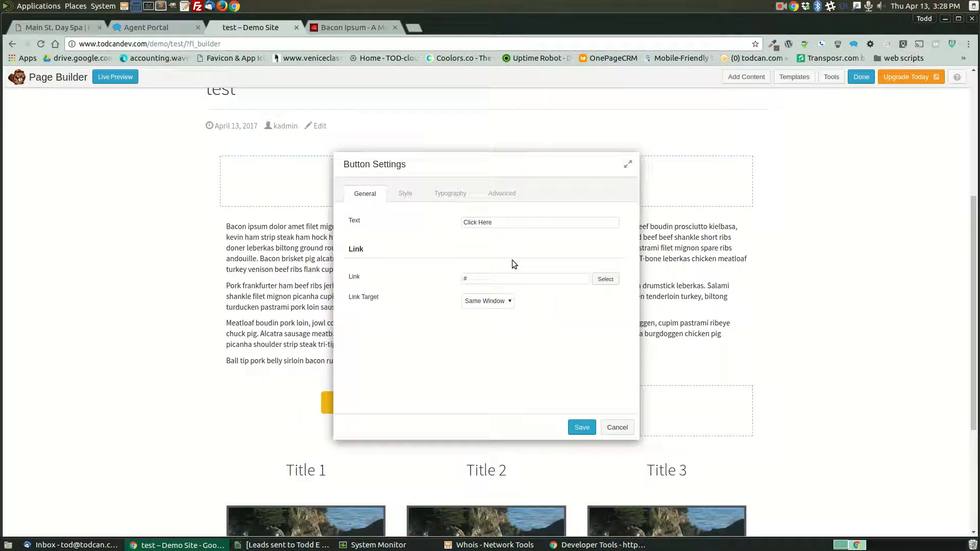
drag(505, 221, 436, 222)
text(Buy)
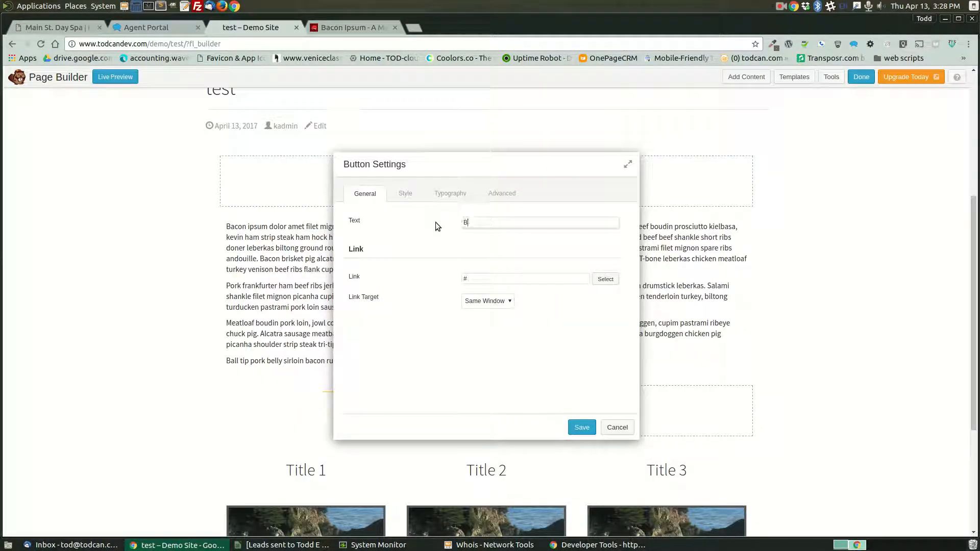
text( now)
click(581, 429)
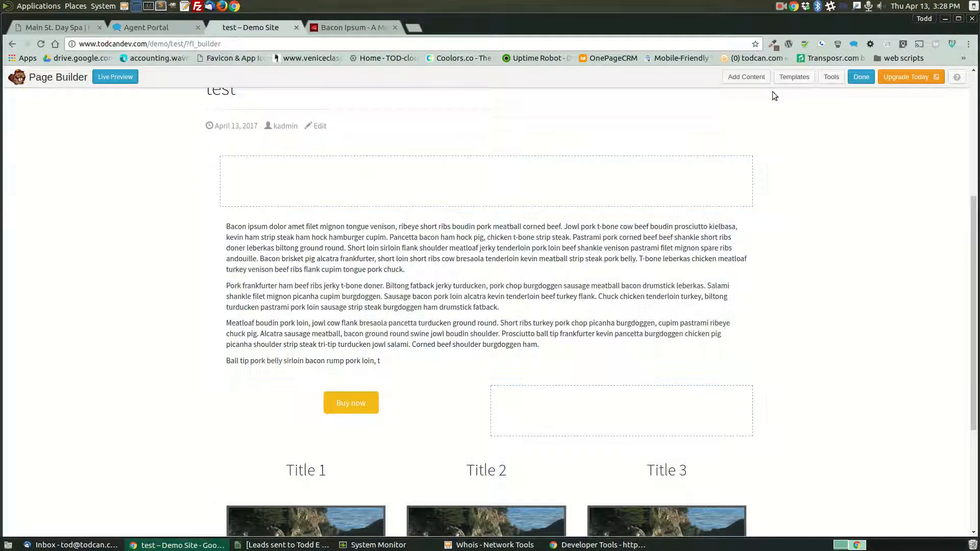
Step: Add a UABB Button module to the second column of the two-column row and set its text to "Buy Later"
click(747, 77)
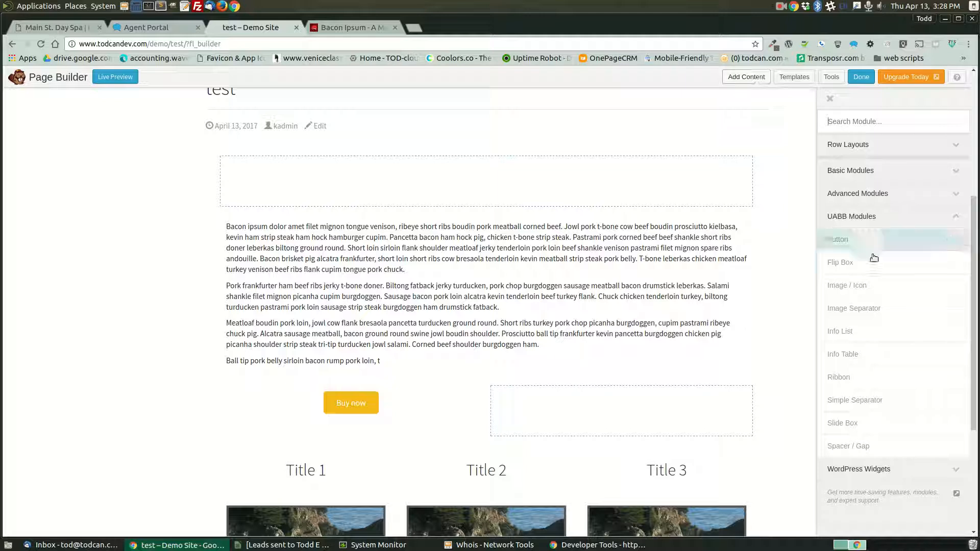
drag(863, 248, 635, 442)
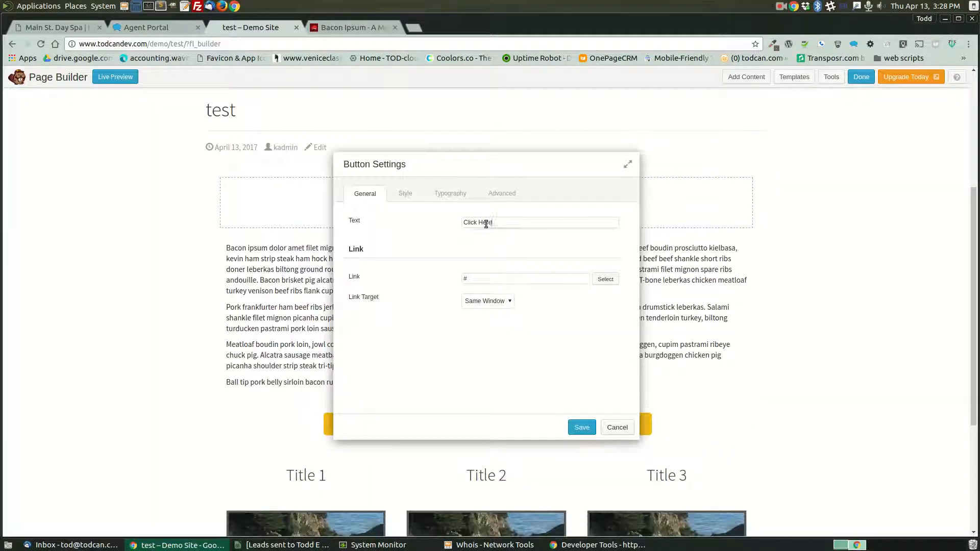
drag(491, 222, 424, 228)
text(Buy later)
key(Delete)
text(L)
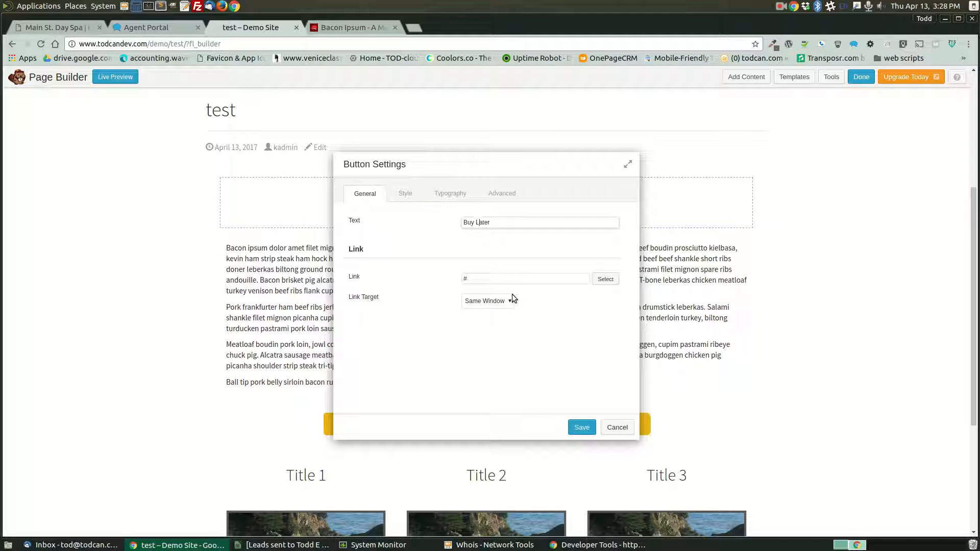
Step: Set the Buy Later button's style to Gradient and save the module
click(407, 194)
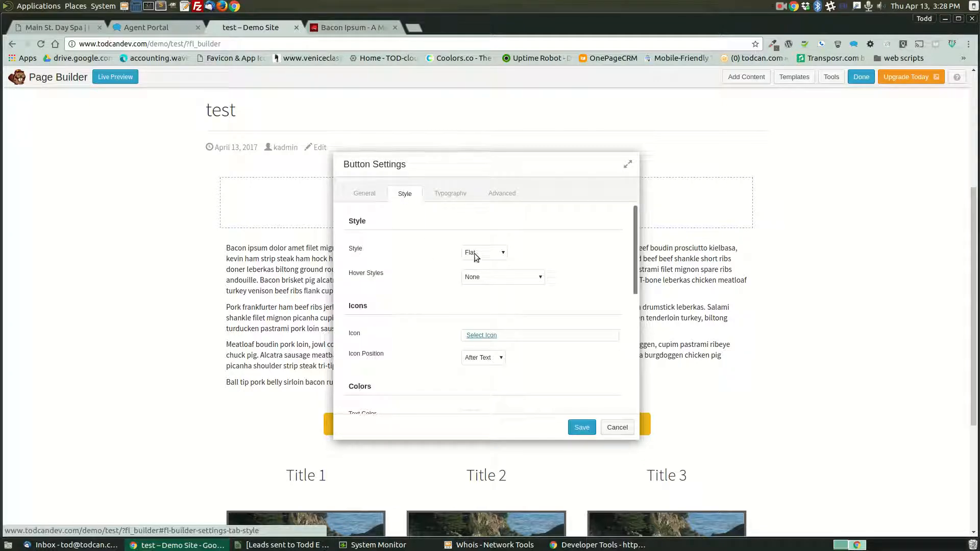
click(499, 252)
click(485, 161)
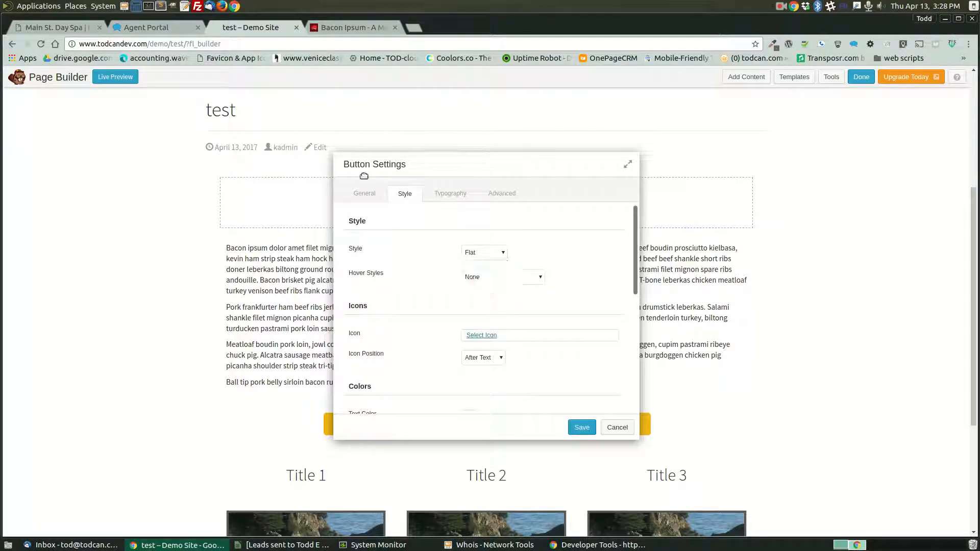
click(489, 253)
click(488, 271)
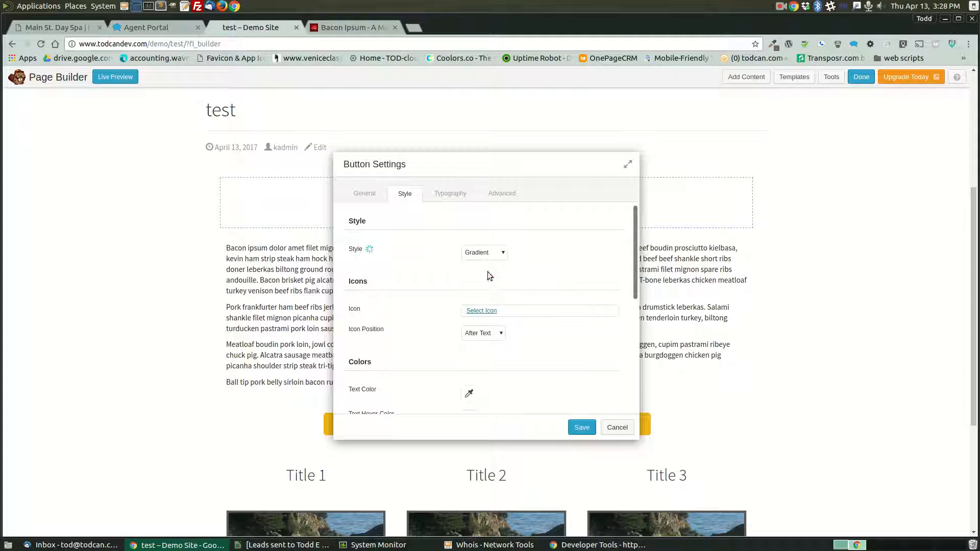
click(582, 428)
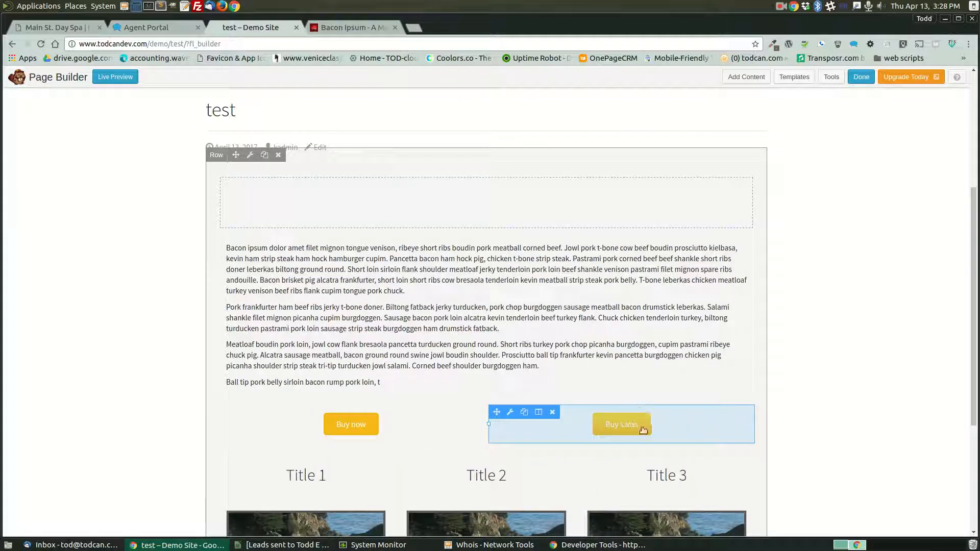
Step: Change the Buy Later button's style to Transparent and save the module
mouse_move(655, 442)
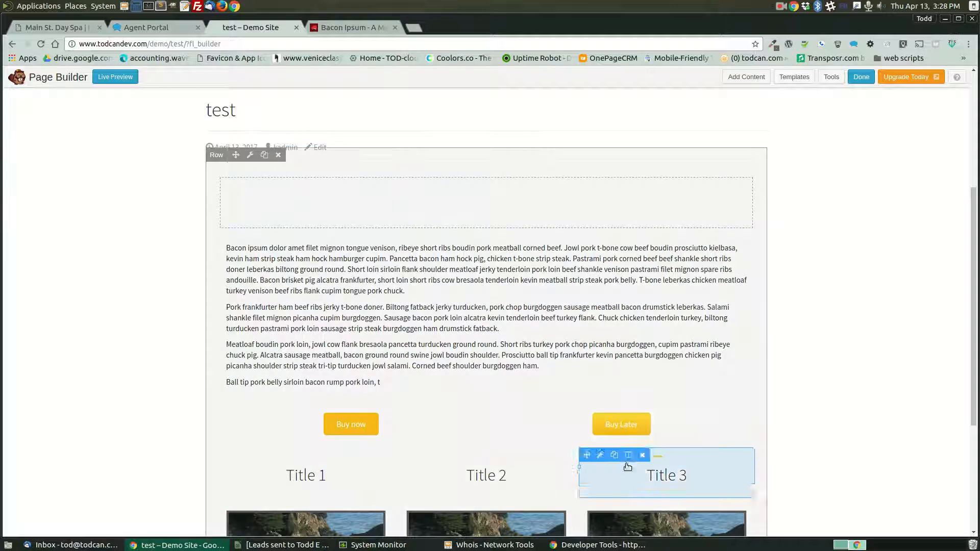
click(512, 412)
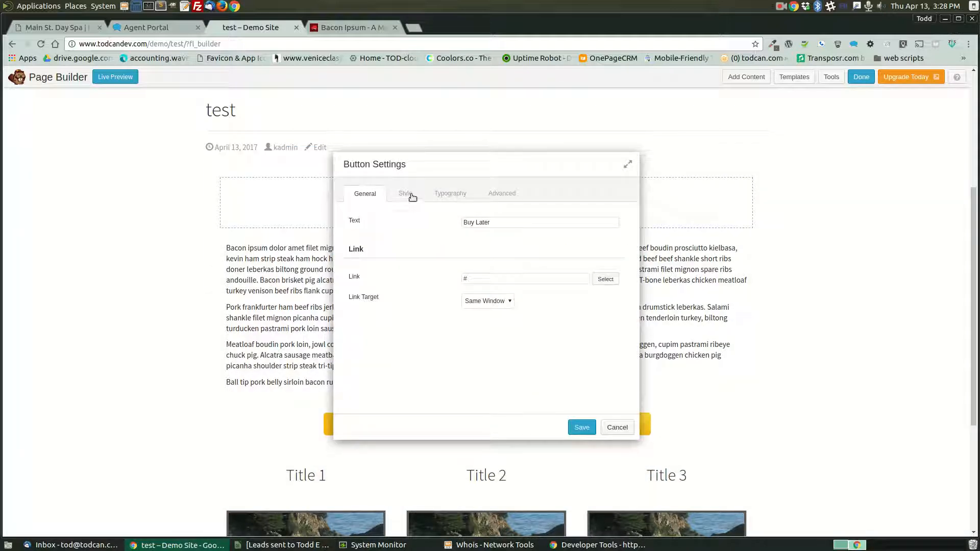
click(412, 197)
click(480, 251)
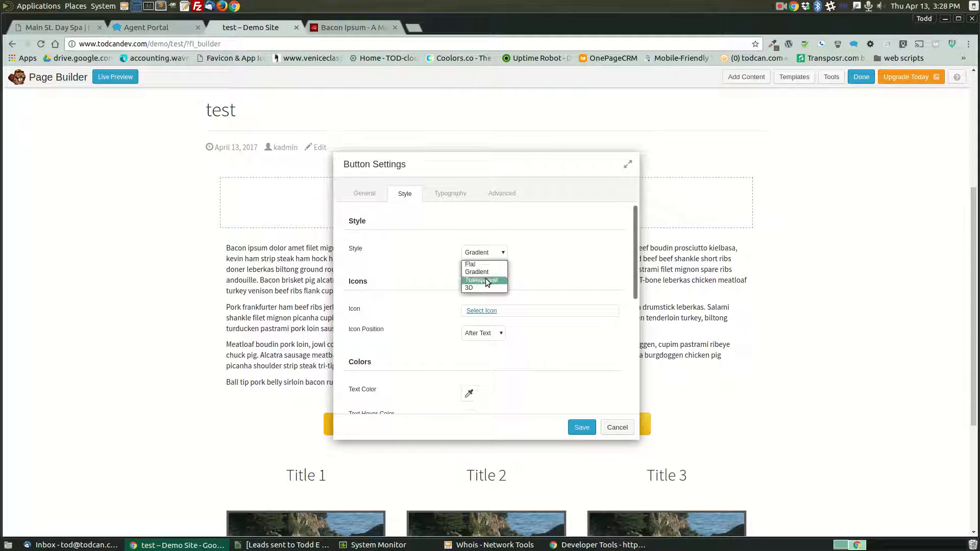
click(486, 280)
click(583, 427)
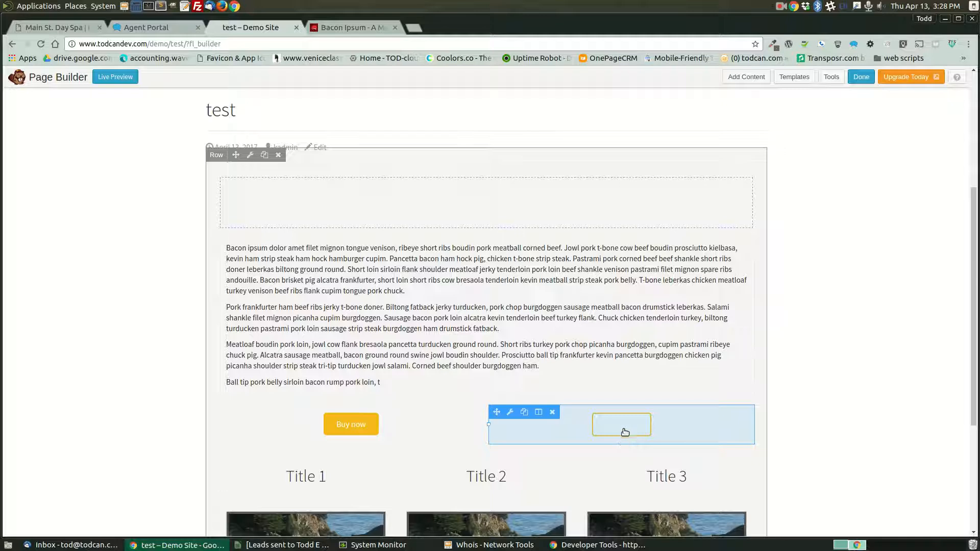
Step: Change the Buy Later button's style to 3D and save the module
click(508, 417)
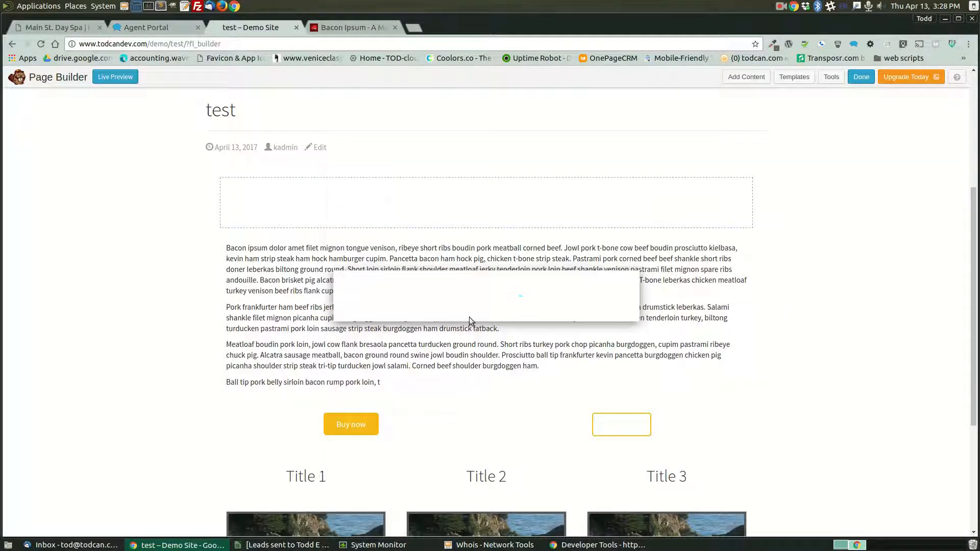
click(406, 195)
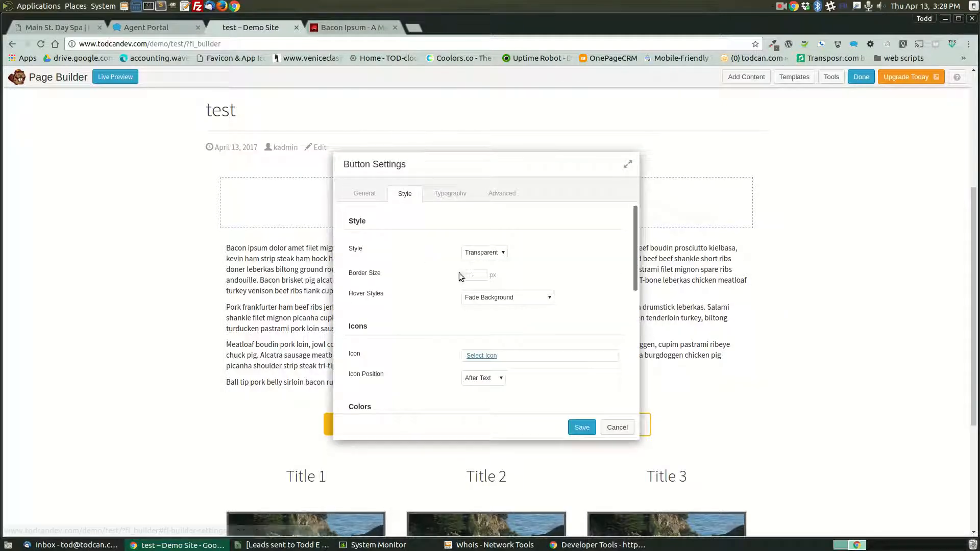
click(479, 258)
click(478, 289)
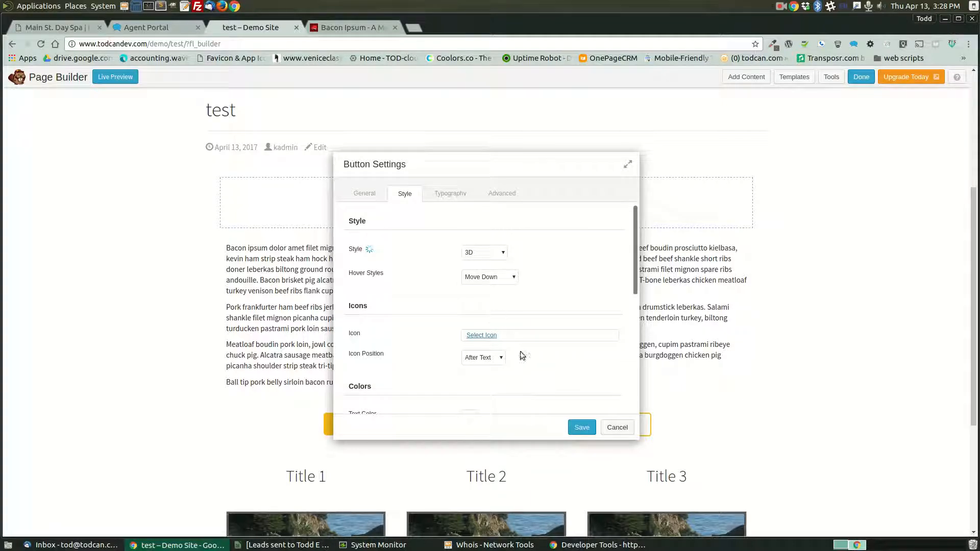
click(581, 427)
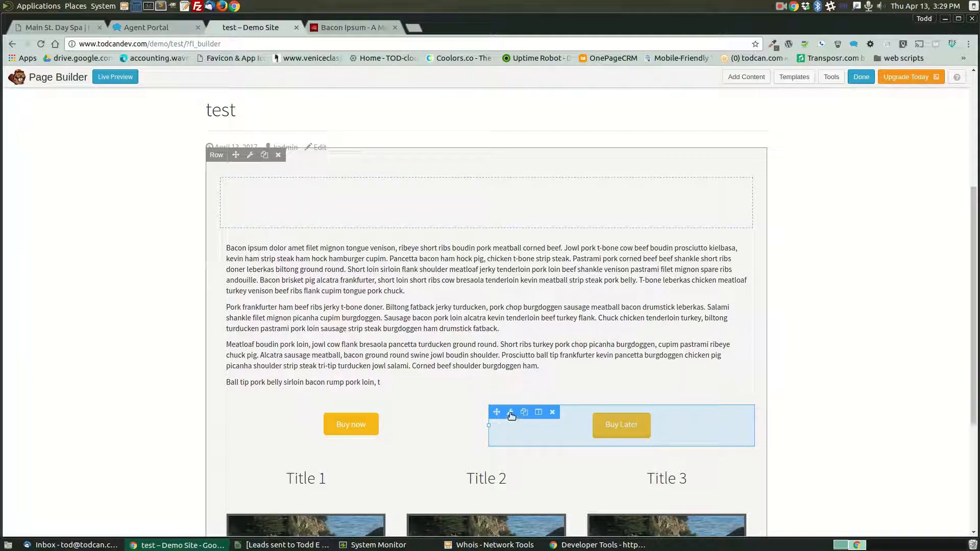
Step: Open the Buy Later button's settings and change its style to Flat
click(510, 412)
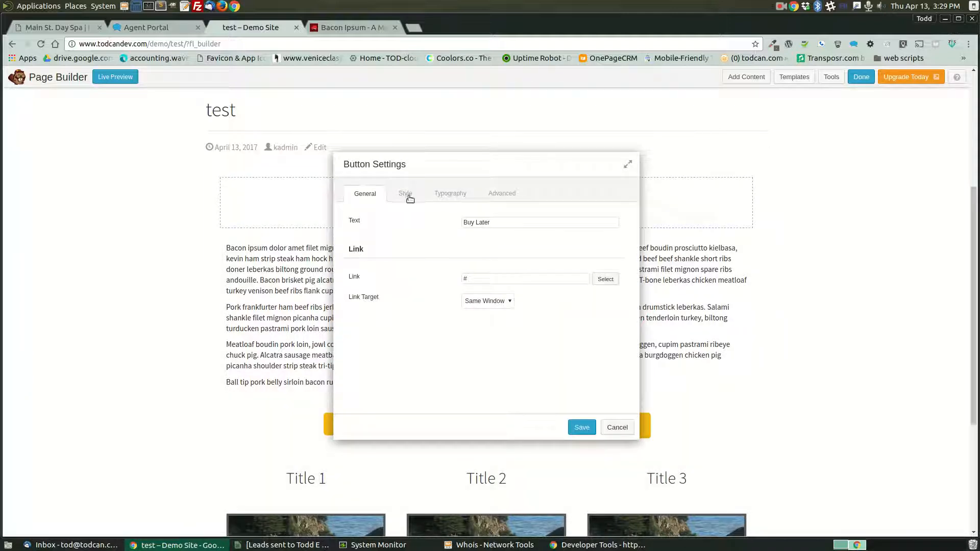
click(412, 201)
click(474, 251)
click(481, 262)
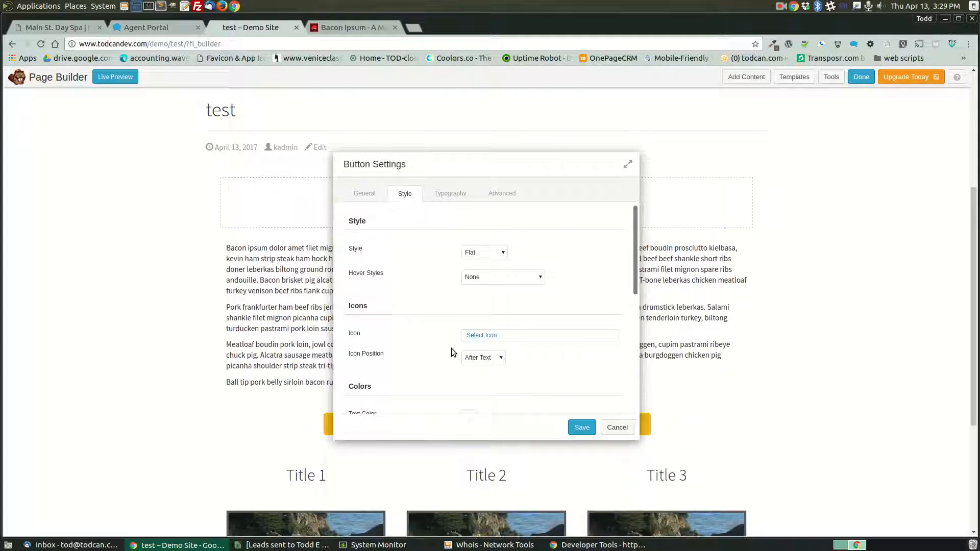
Step: Set the Buy Later button's font family to ABeeZee and save the module
scroll(449, 347, down, 3)
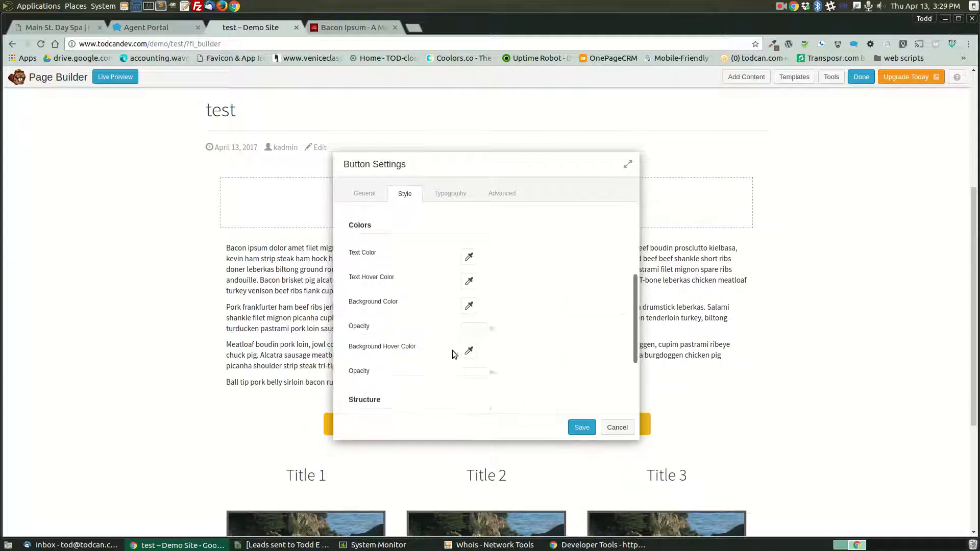
scroll(457, 354, up, 3)
click(453, 194)
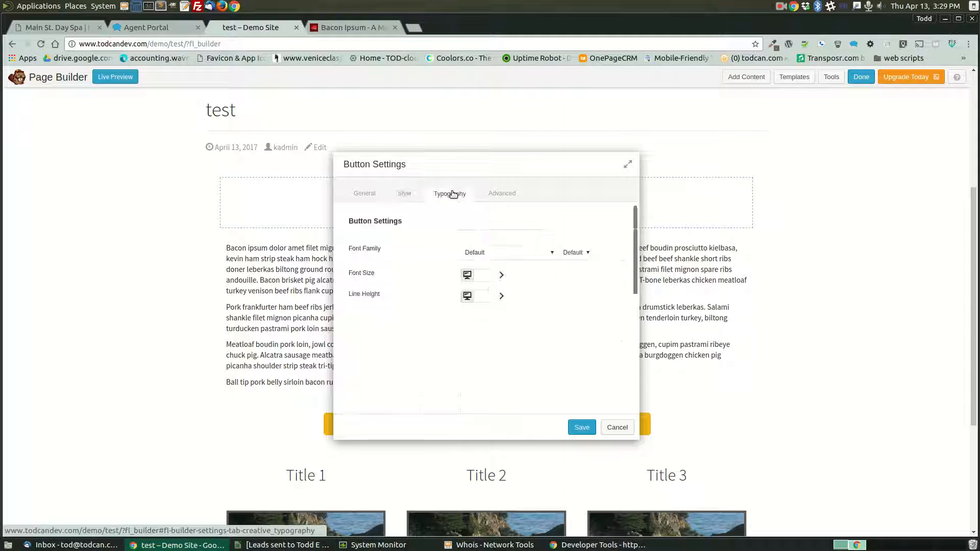
click(554, 253)
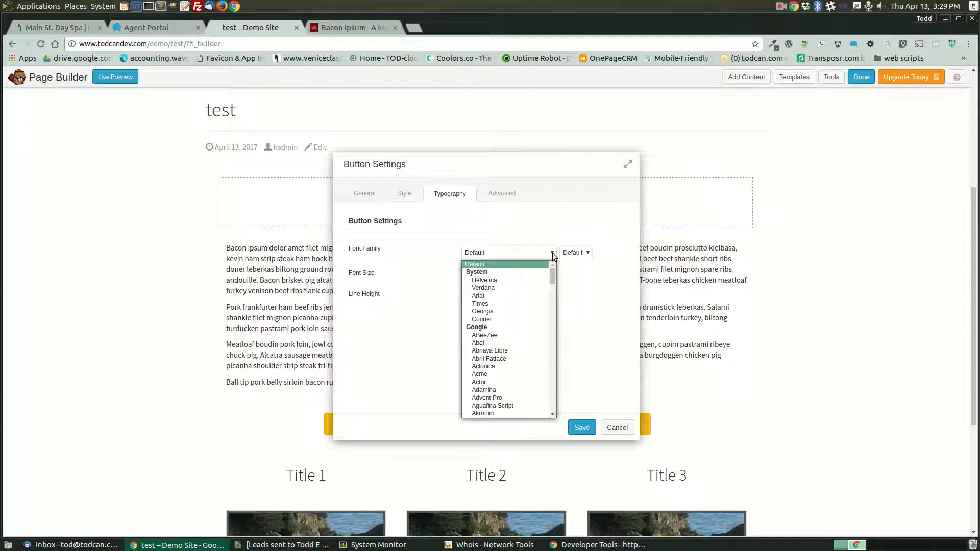
click(520, 335)
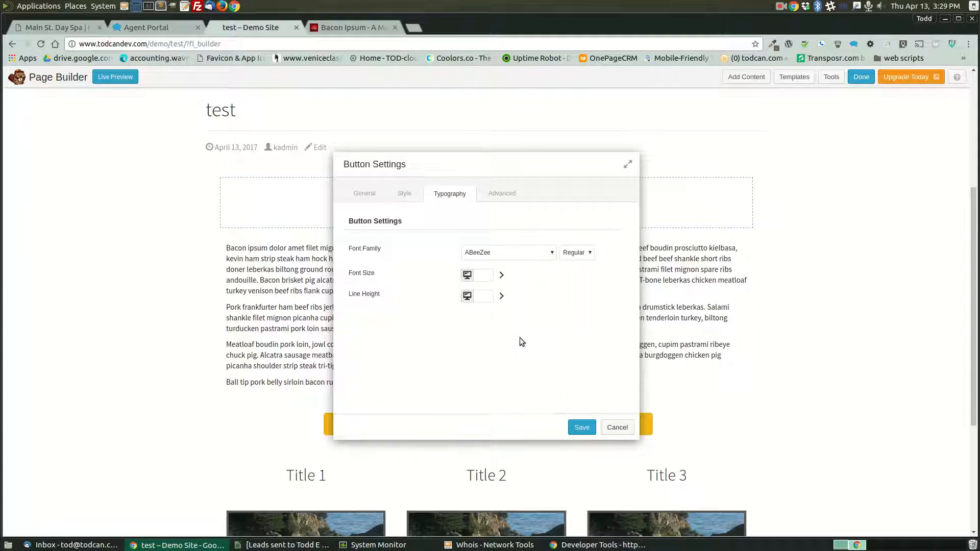
click(581, 428)
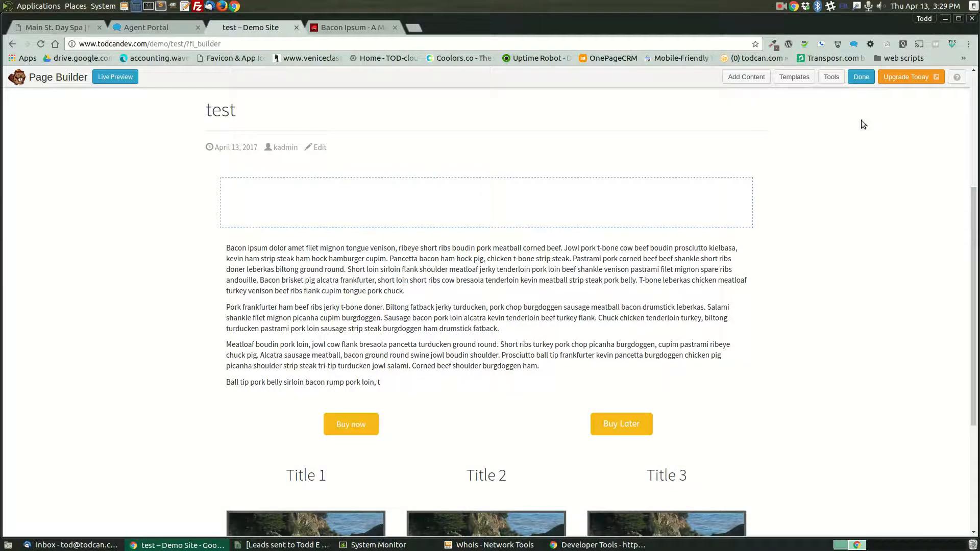
Step: Finish editing, publish the changes and check the look of the Buy Later and Buy now buttons on the live page
click(861, 77)
click(491, 278)
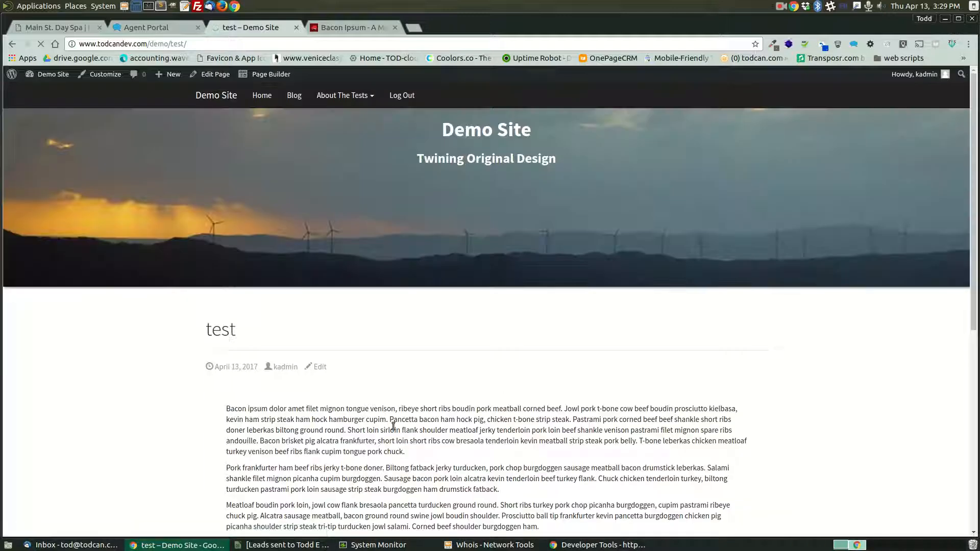
scroll(569, 350, down, 6)
scroll(570, 344, up, 4)
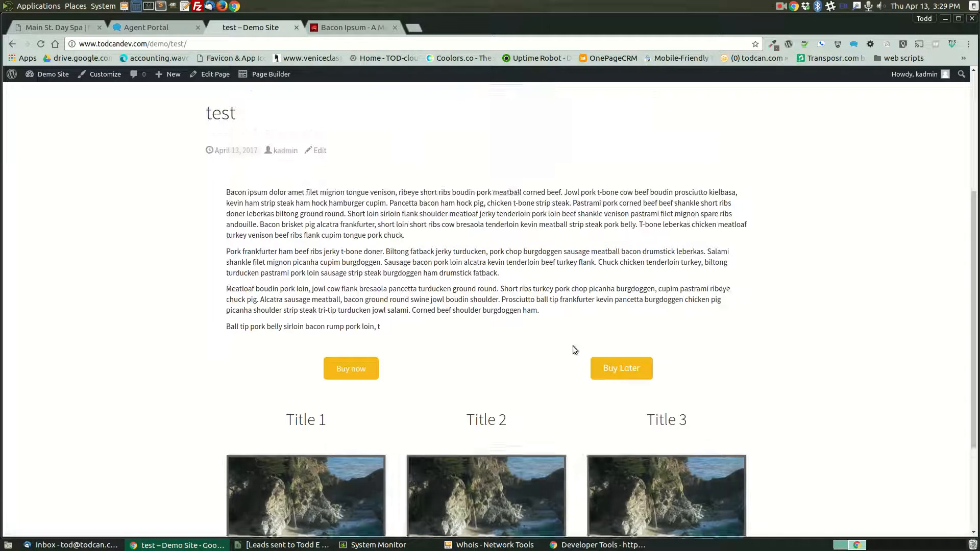
scroll(350, 315, down, 3)
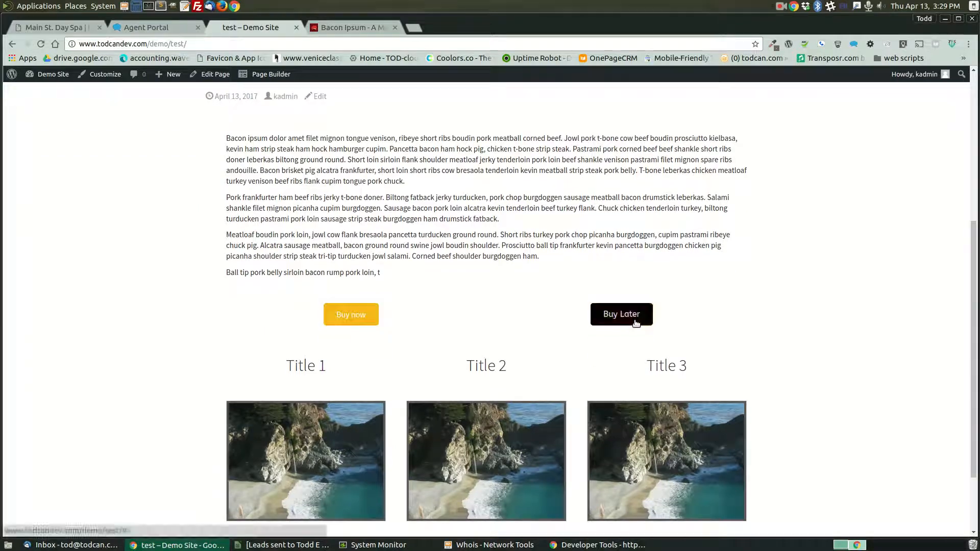
scroll(327, 347, down, 2)
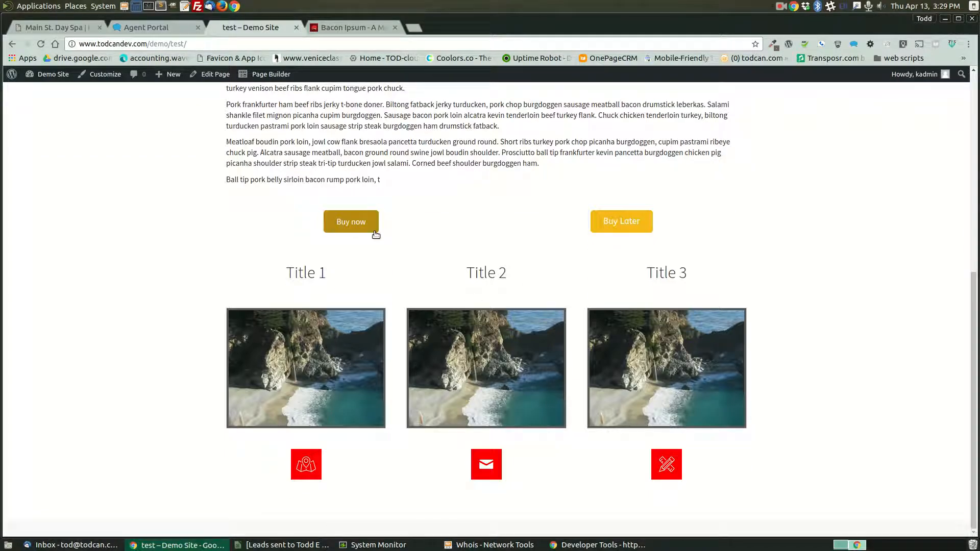
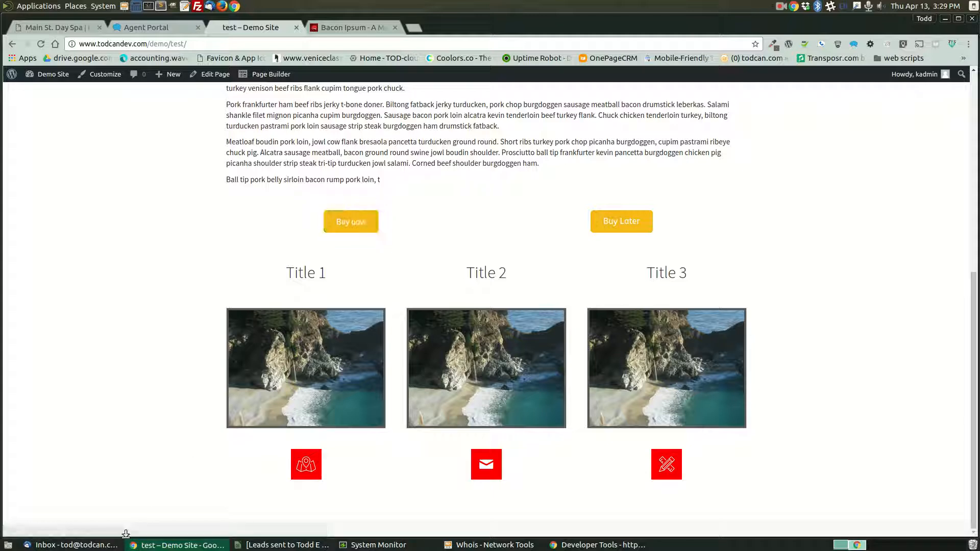
Step: Try the Buy now button's link on the live page
click(352, 225)
scroll(368, 232, down, 7)
scroll(431, 274, up, 3)
scroll(461, 276, up, 2)
click(285, 77)
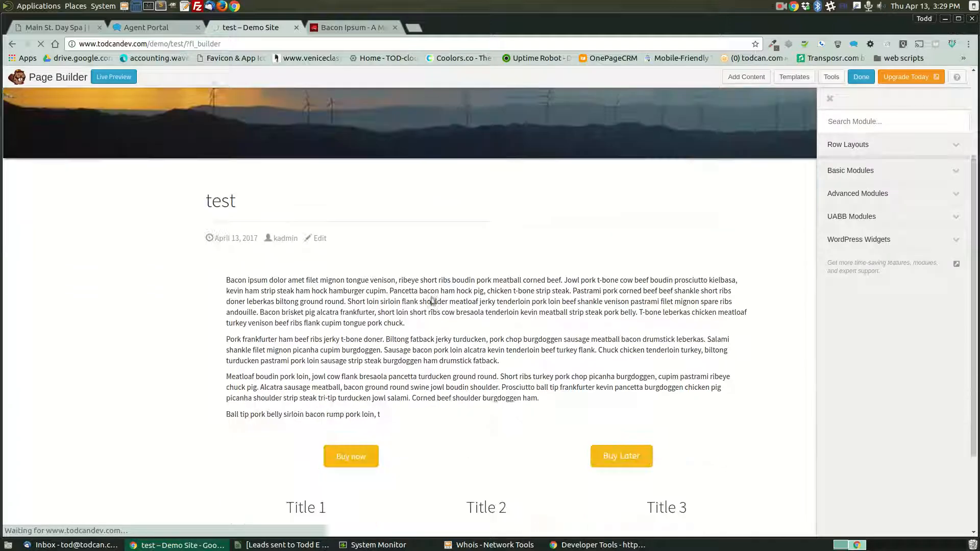
scroll(364, 448, down, 3)
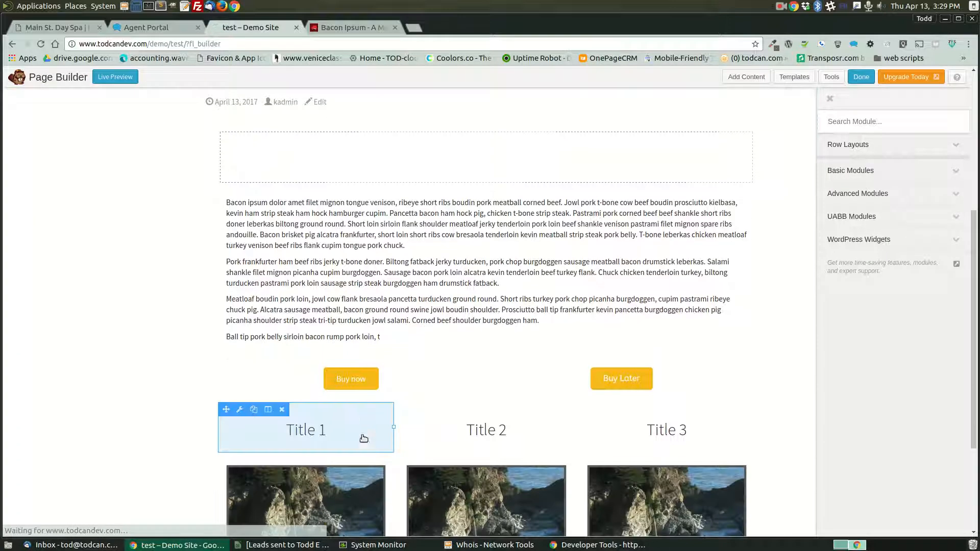
click(239, 366)
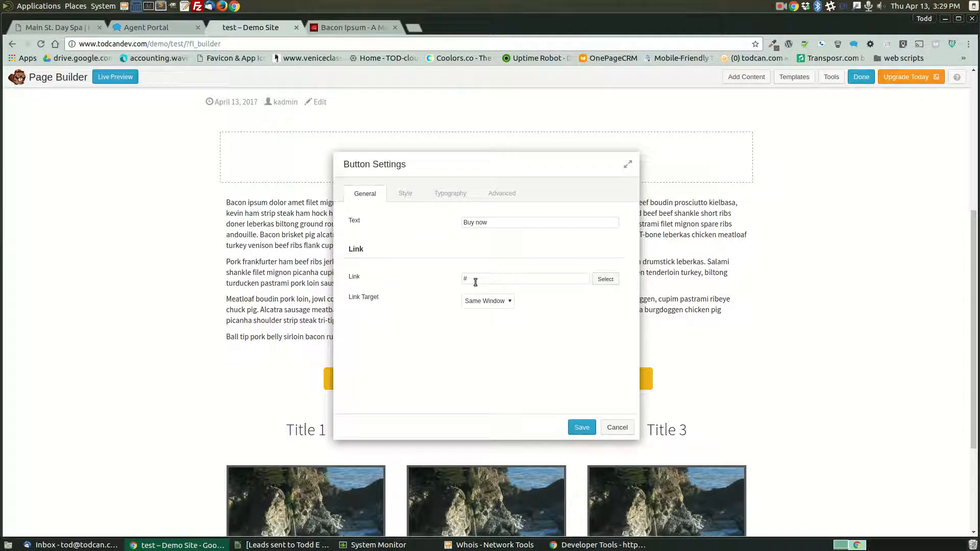
drag(475, 281, 452, 279)
text(http://todcan.com)
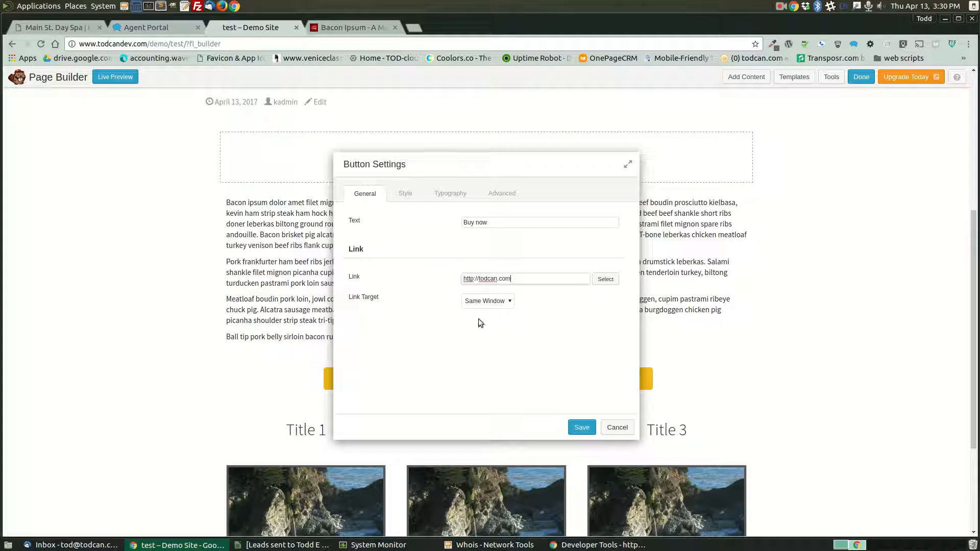
click(575, 428)
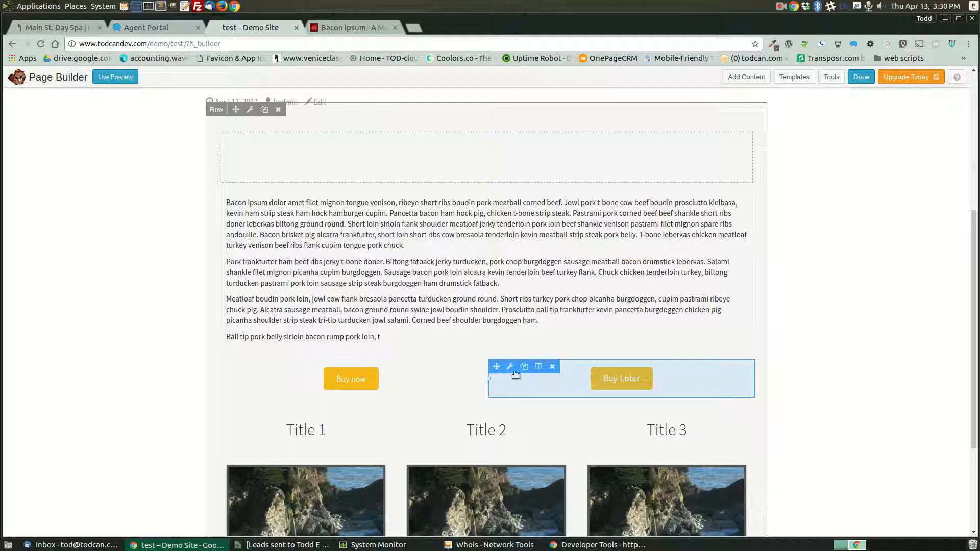
Step: Set the Buy Later button's link to google.com with New Window as the link target, and save the module
click(511, 367)
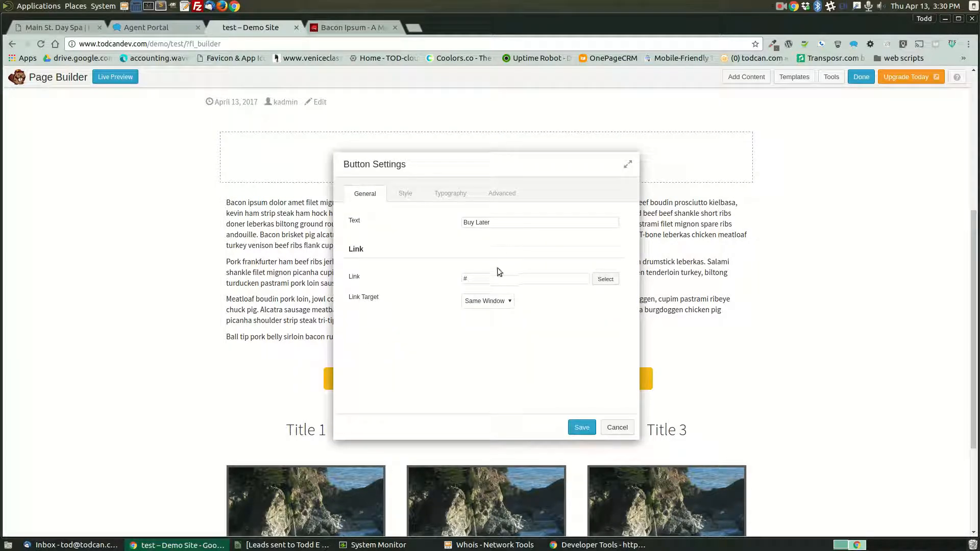
double_click(489, 280)
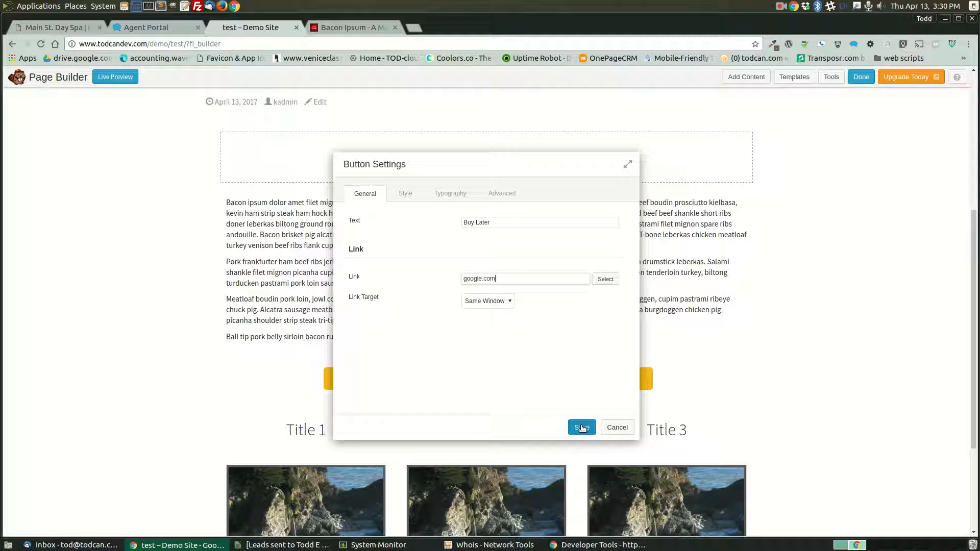
click(504, 302)
click(502, 320)
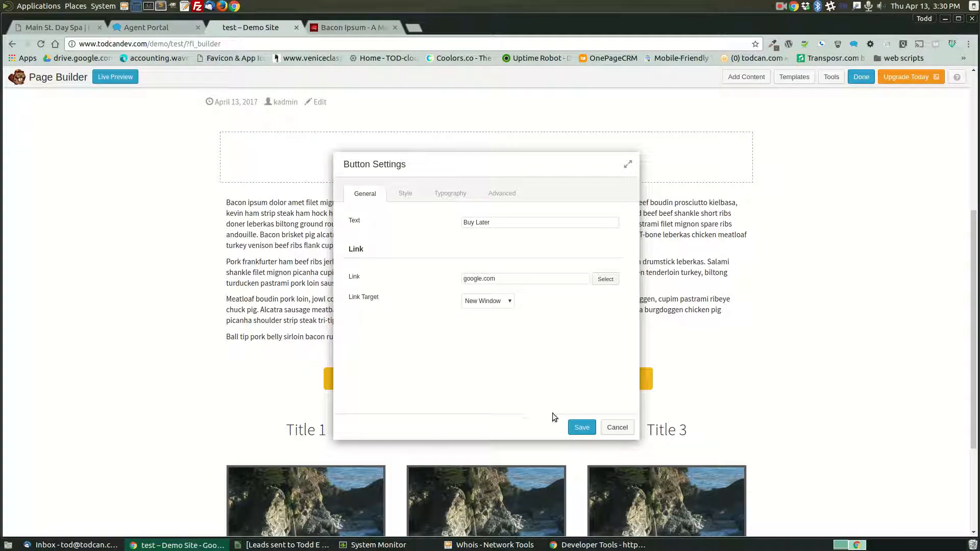
click(579, 429)
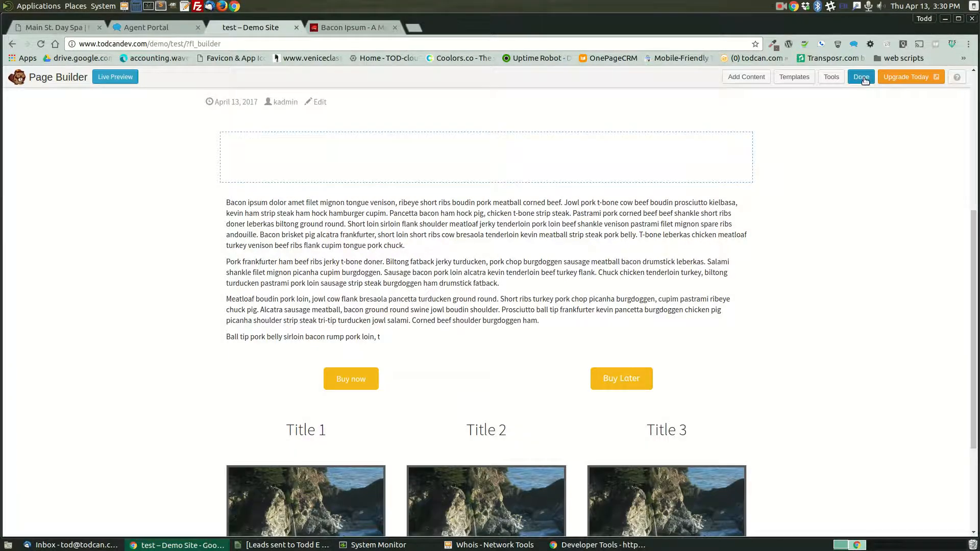
Step: Finish editing and publish the page with the button links, bringing both buttons into view on the live page
click(863, 78)
click(522, 277)
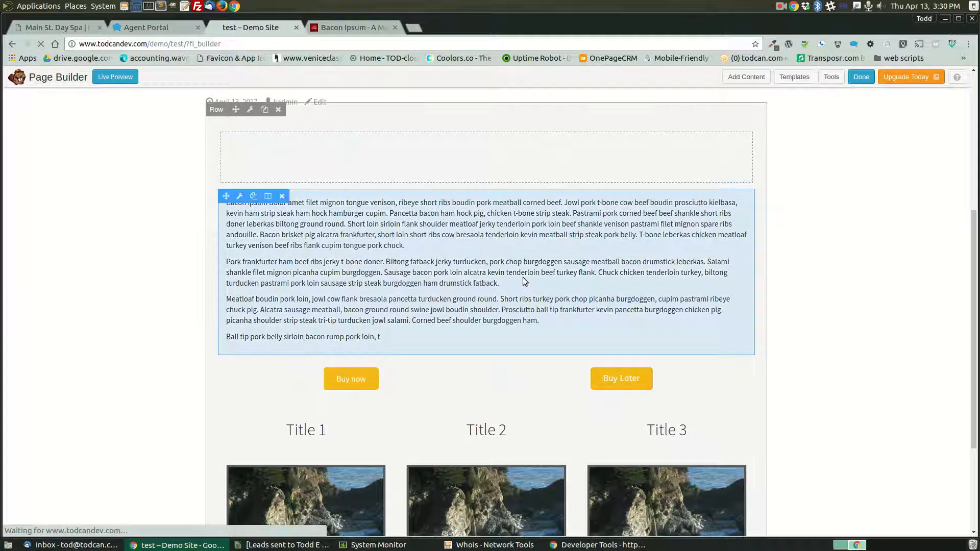
scroll(511, 333, down, 3)
scroll(511, 333, down, 1)
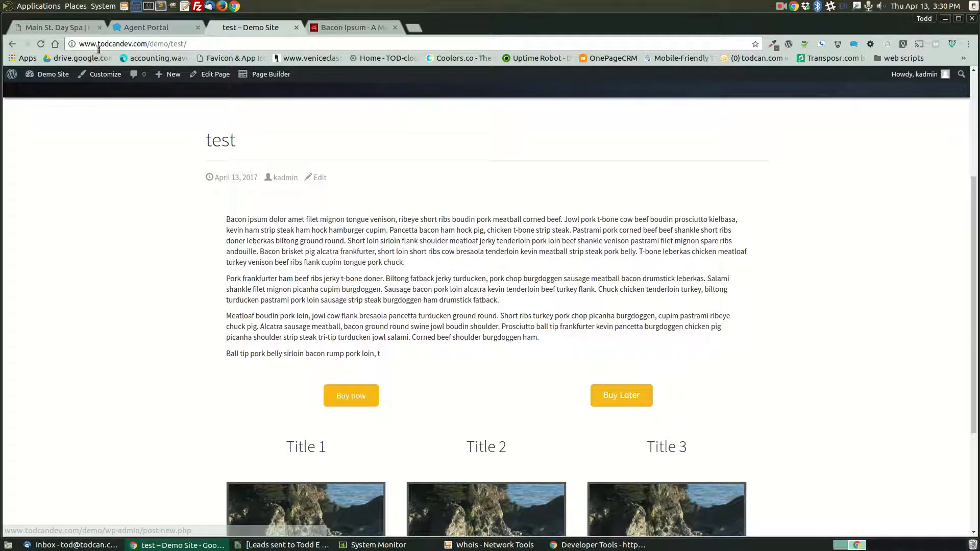
Step: Test the Buy now and Buy Later links, closing the Bacon Ipsum tab between them, and return to the test page
click(350, 396)
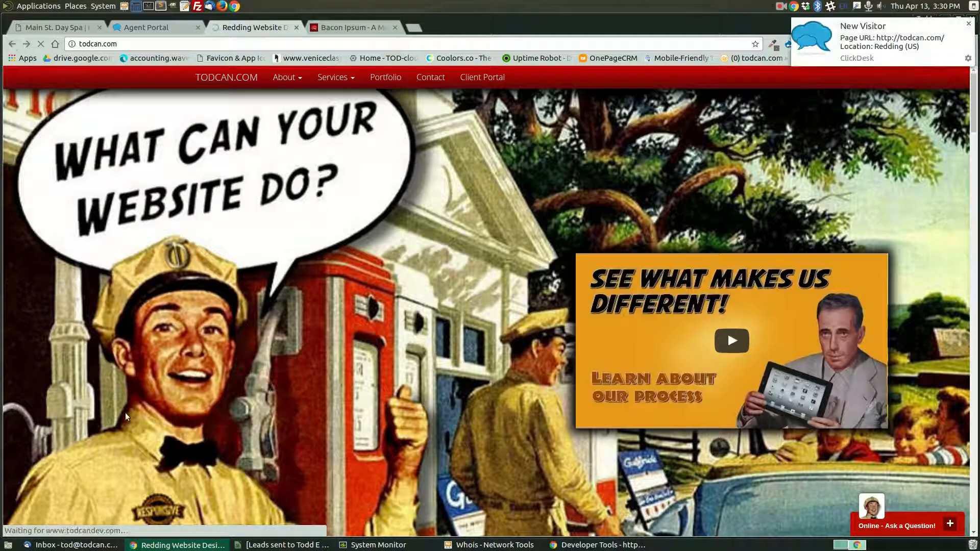
key(alt+Left)
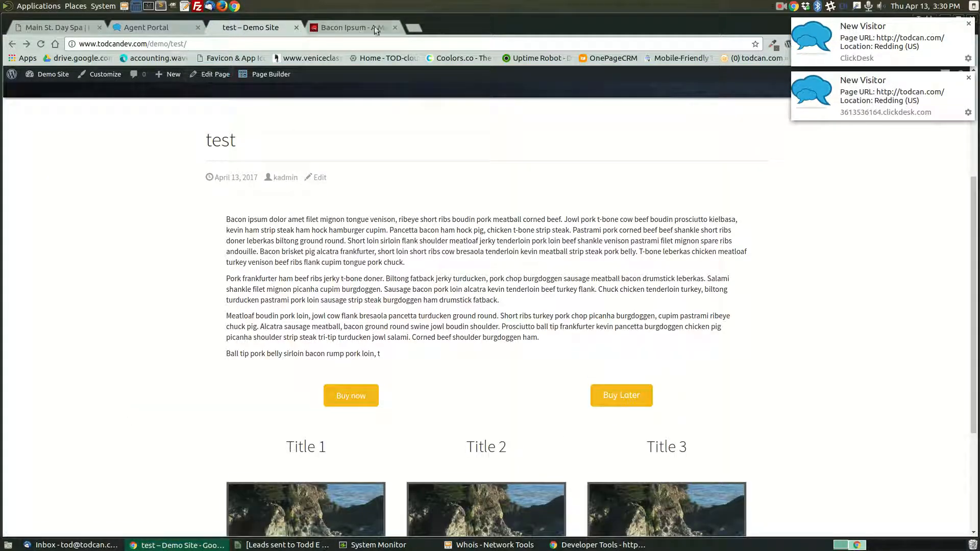
click(395, 27)
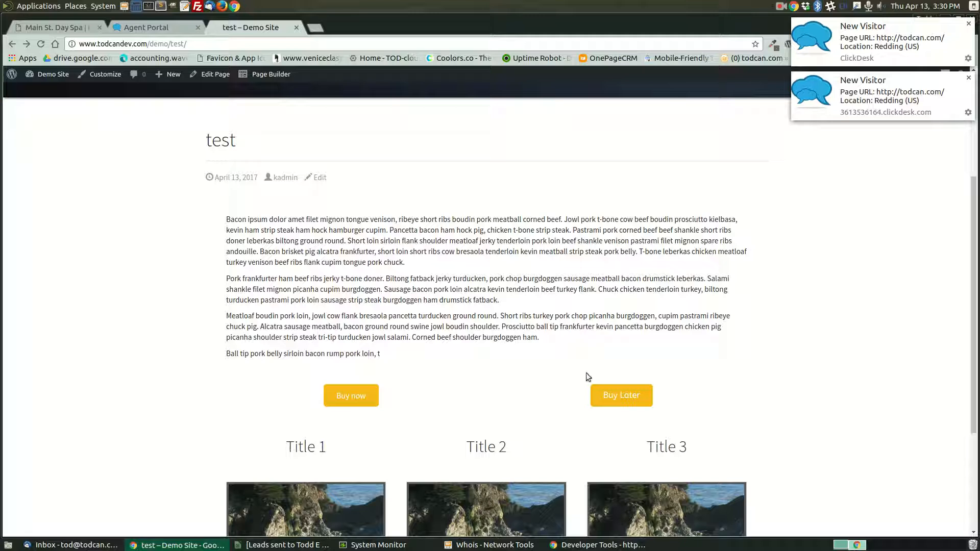
click(626, 396)
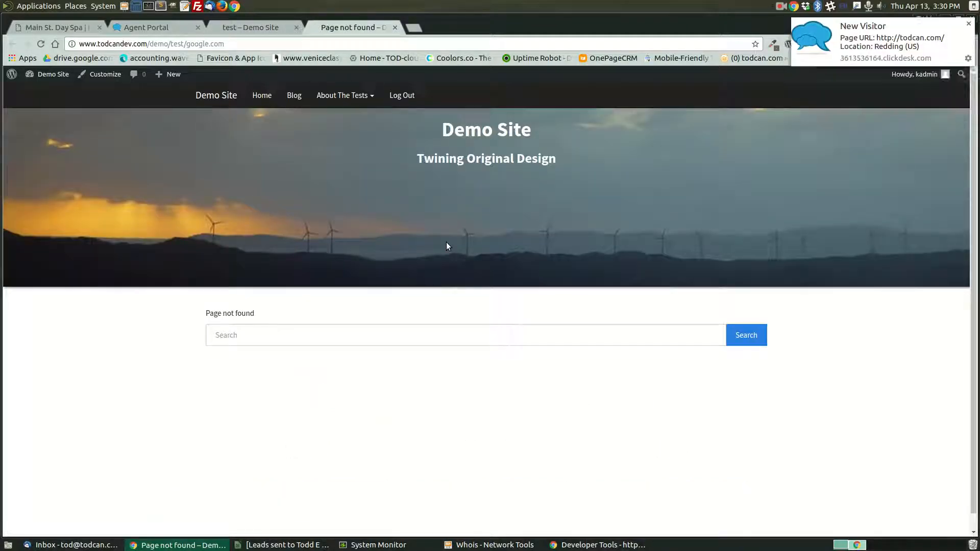
click(251, 28)
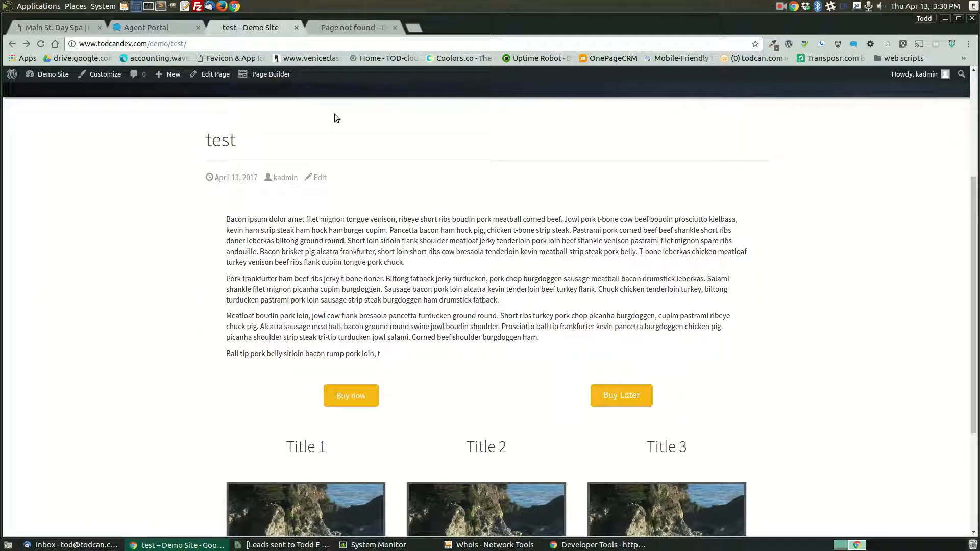
click(271, 74)
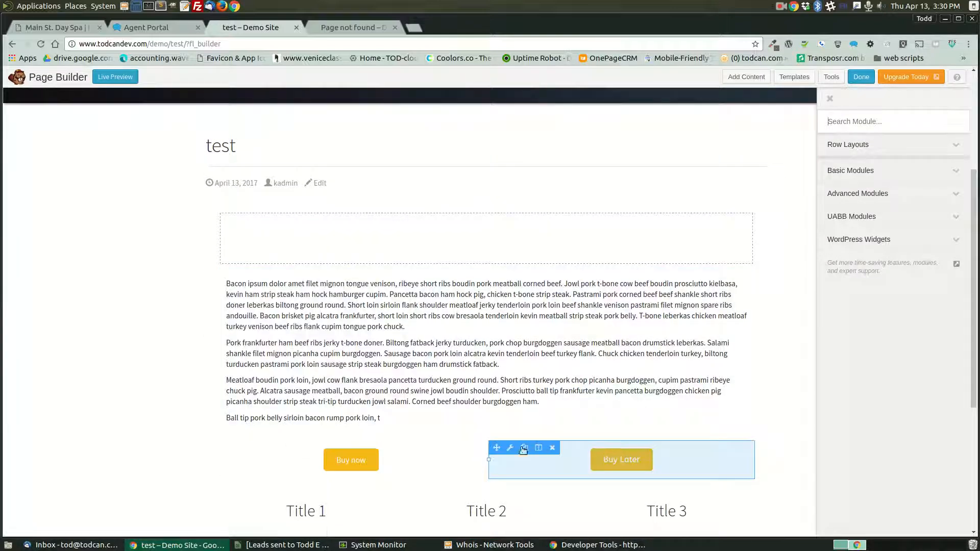
click(512, 447)
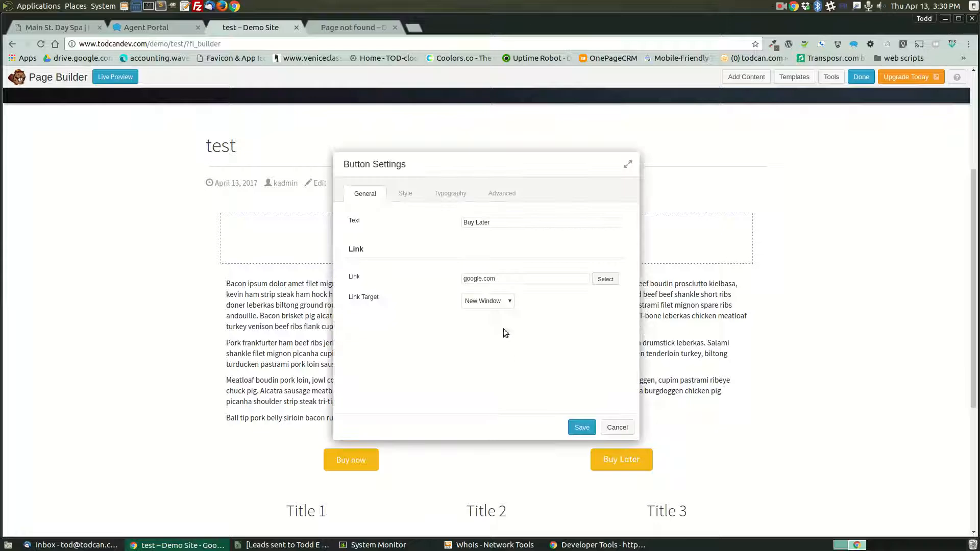
click(465, 279)
text(http://)
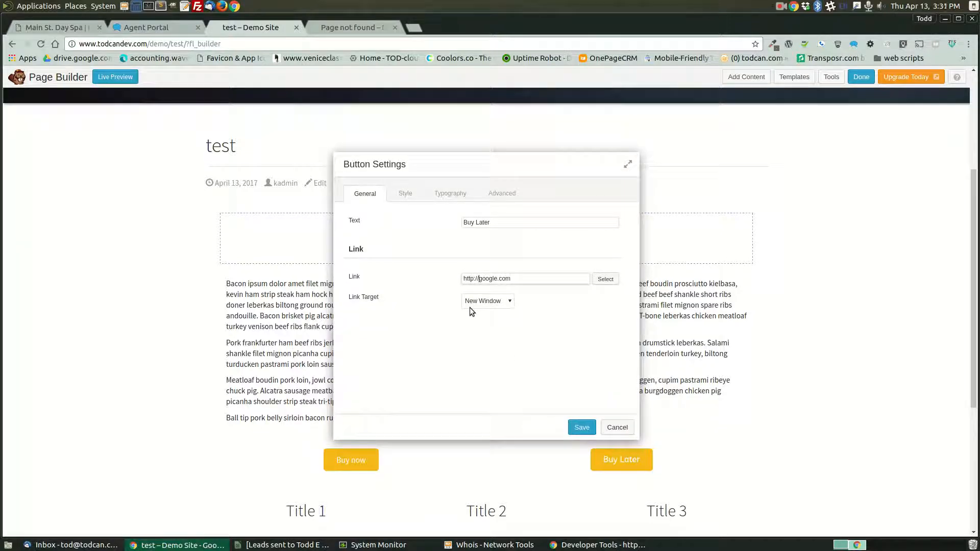
click(582, 429)
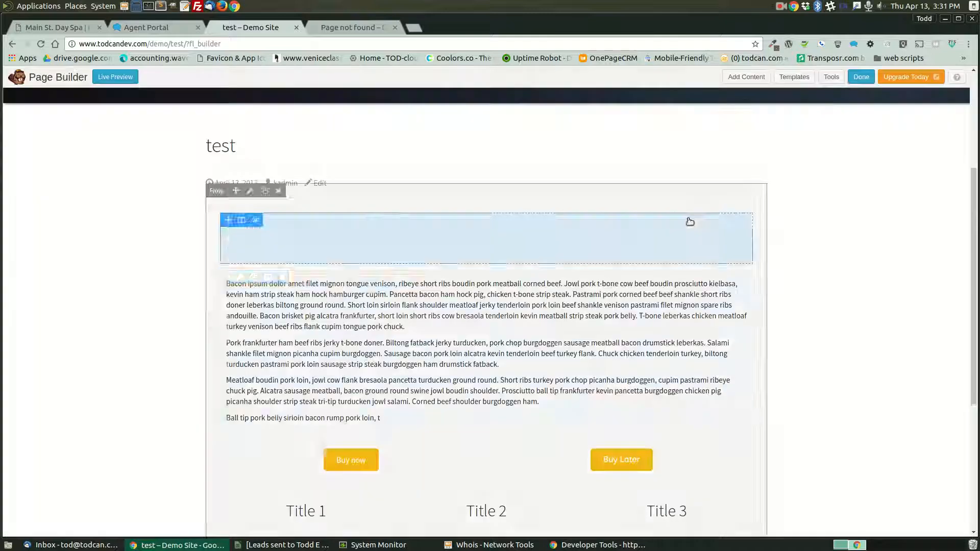
Step: Publish the corrected page and go to the Buy Later button on the live page
click(853, 77)
click(506, 276)
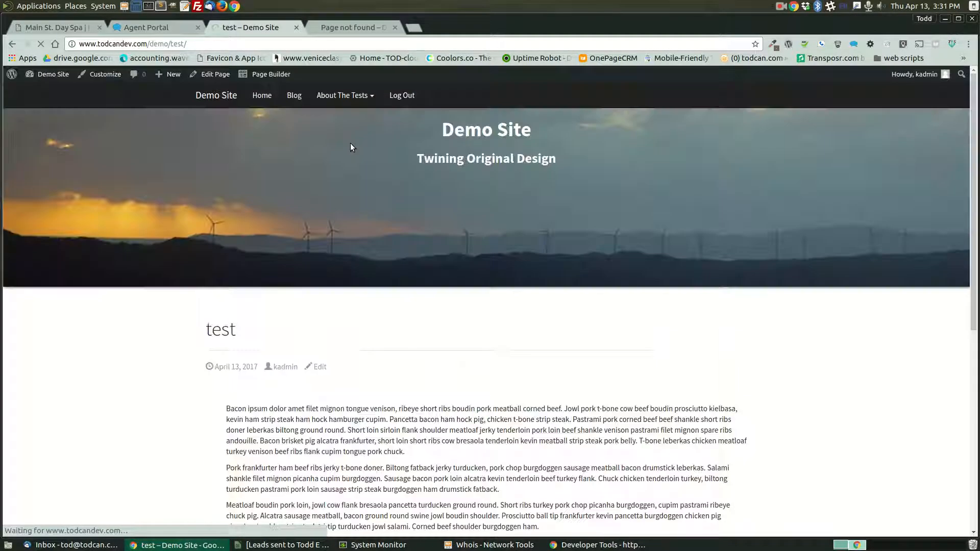
scroll(623, 240, down, 3)
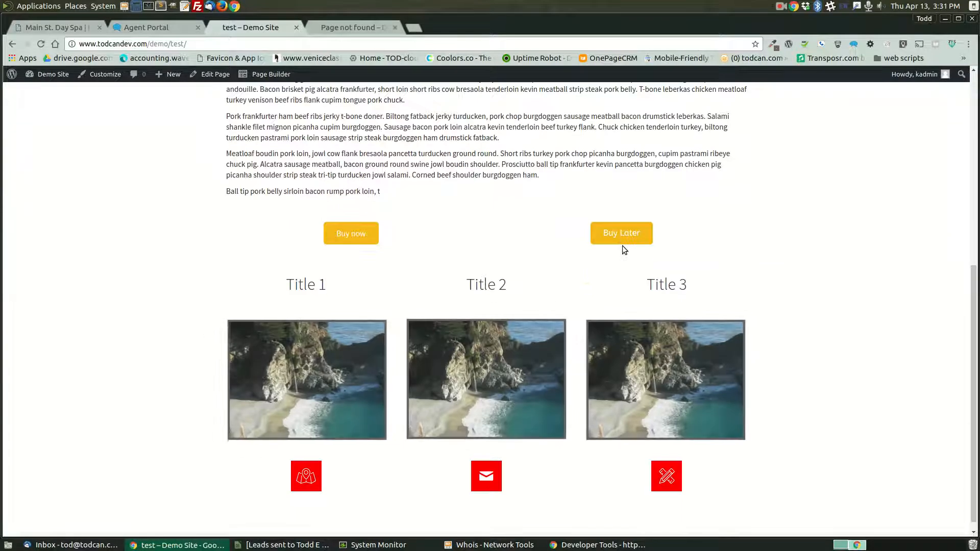
scroll(613, 373, up, 2)
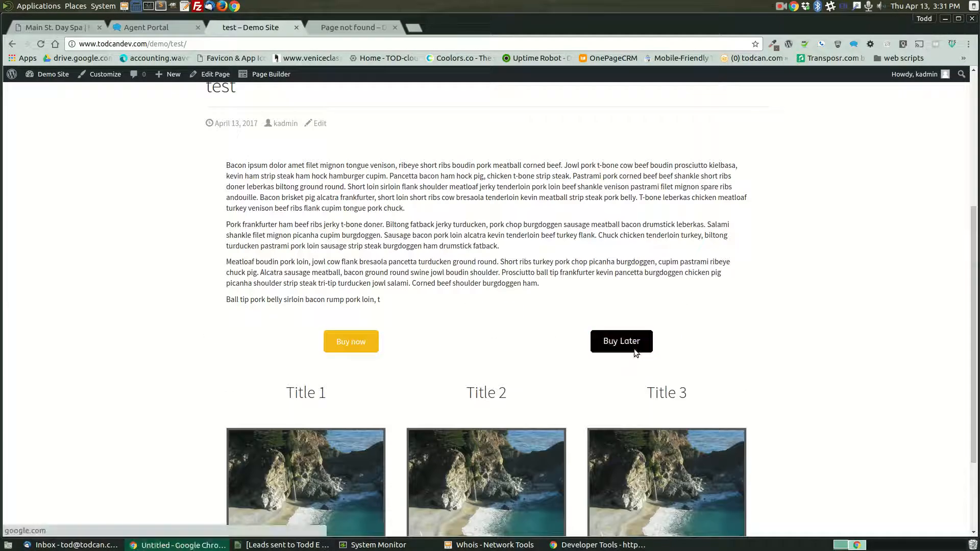
Step: Test the Buy Later button's link twice, closing the opened Google tab each time to return to the test page
click(635, 347)
click(493, 27)
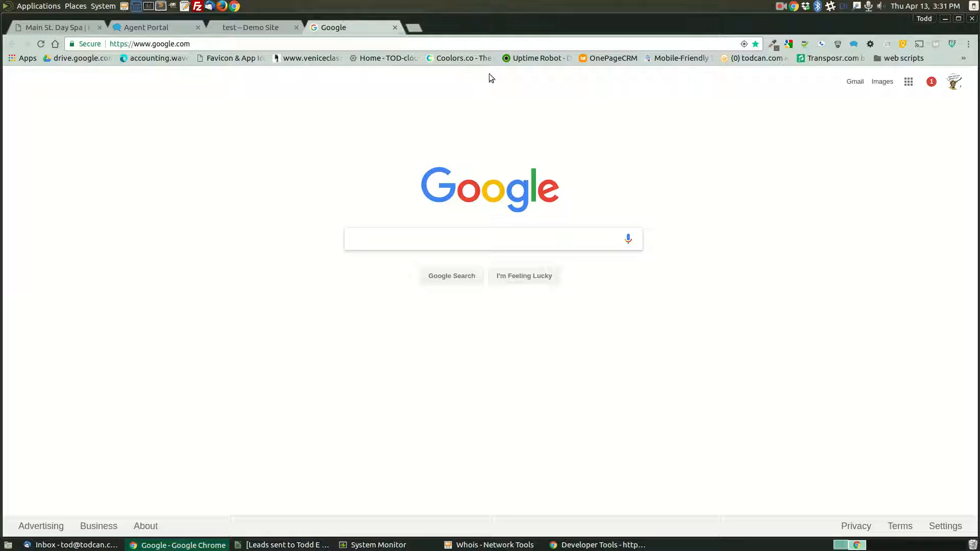
click(396, 28)
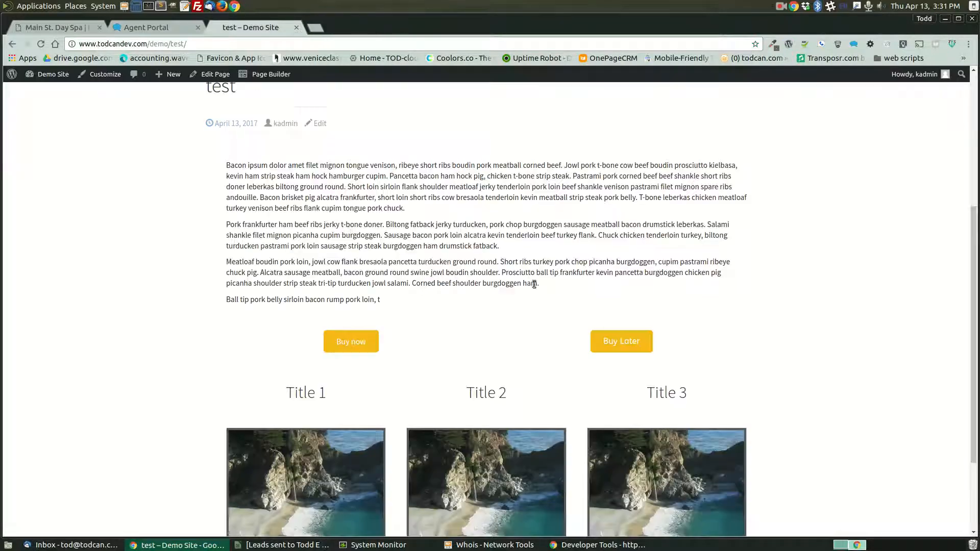
click(602, 342)
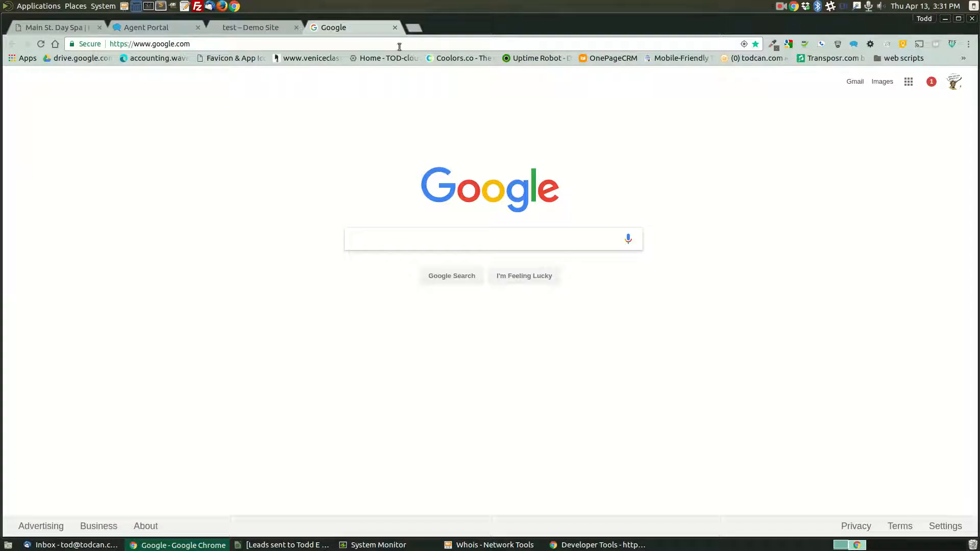
click(394, 27)
Step: Review the published test page from its header through the text, buttons, titles, photos and icons, ending near the header
scroll(798, 320, up, 3)
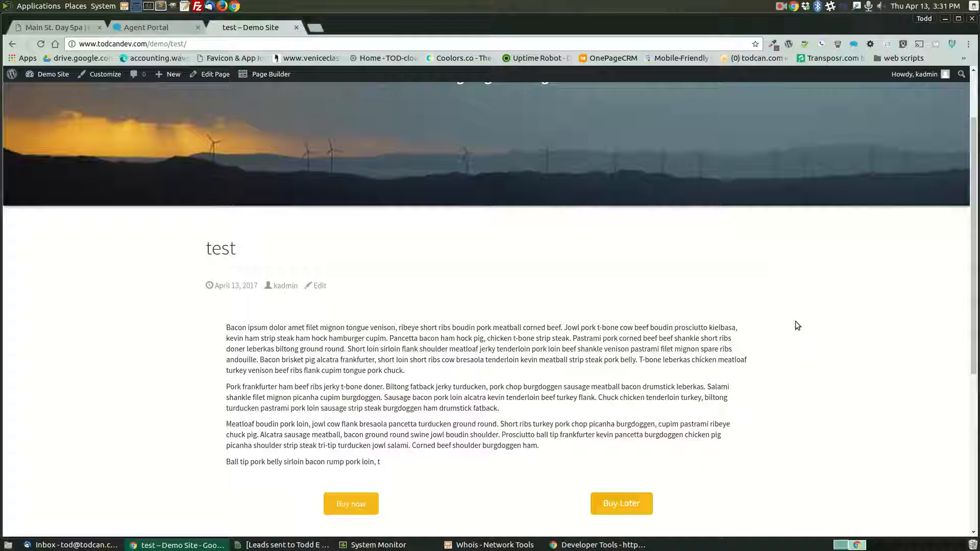
scroll(795, 321, down, 3)
scroll(364, 352, down, 3)
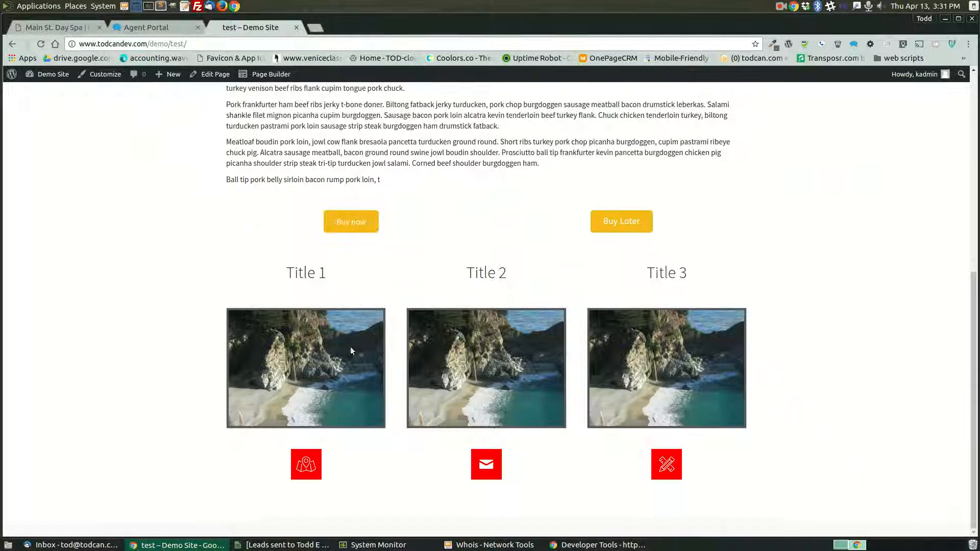
scroll(649, 454, up, 10)
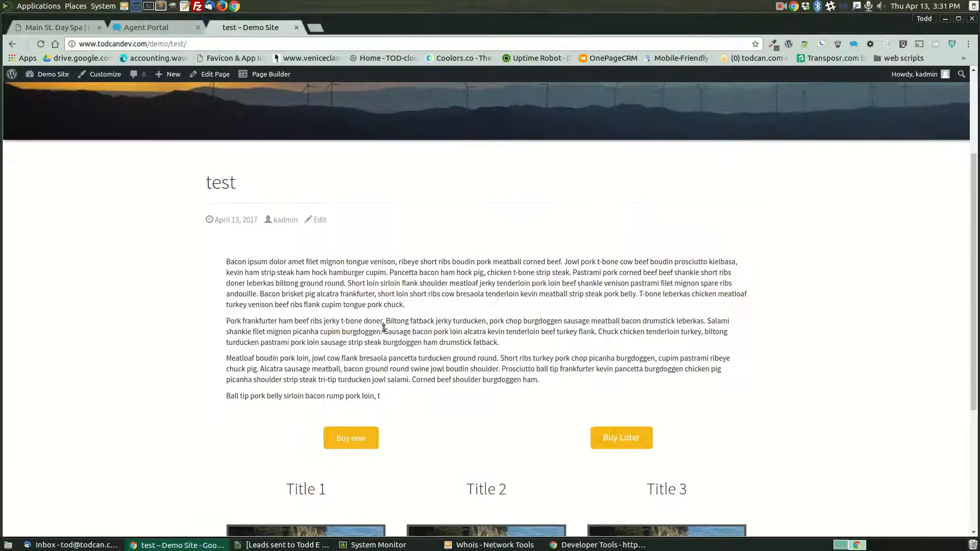
scroll(809, 306, down, 7)
scroll(739, 240, up, 5)
scroll(740, 235, up, 2)
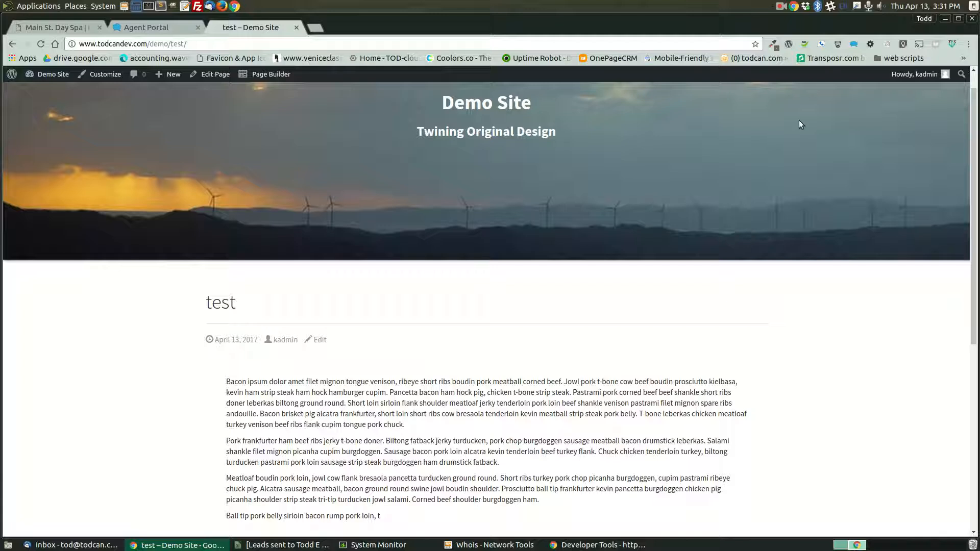